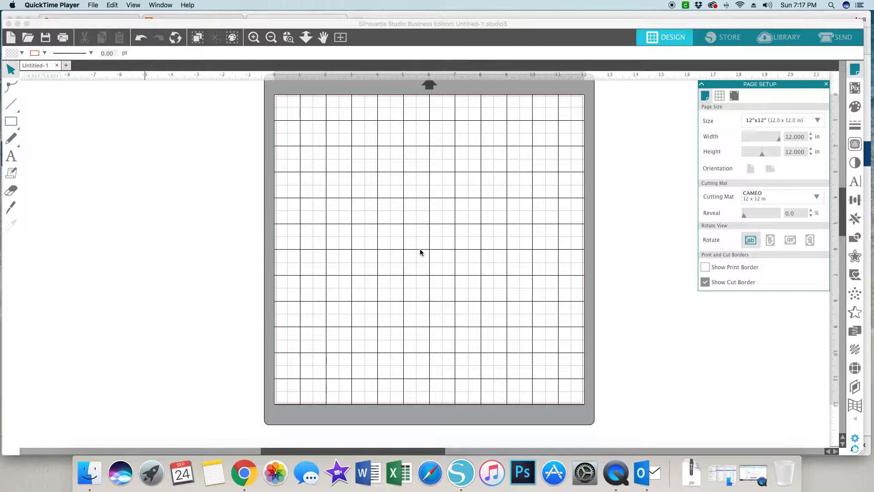
# Switch to Chrome and open the Free SVG Files category on the Dreaming Tree website
pyautogui.hscroll(-1, 455, 232)
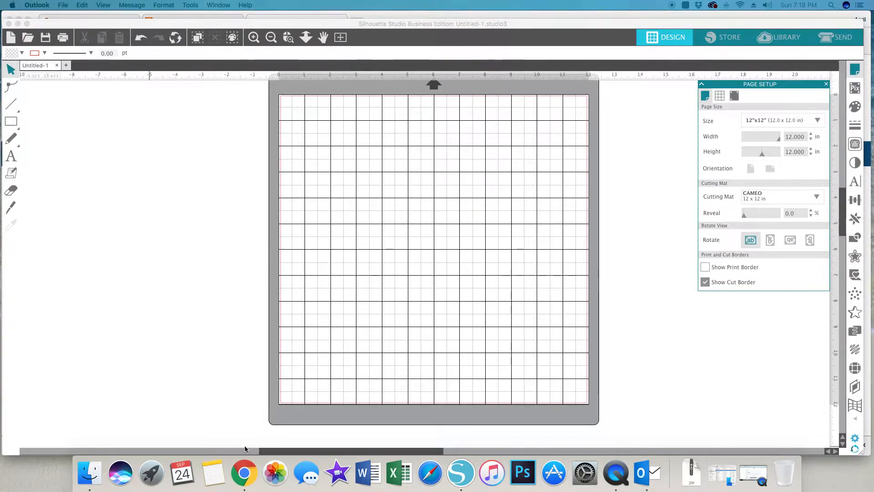
pyautogui.click(240, 471)
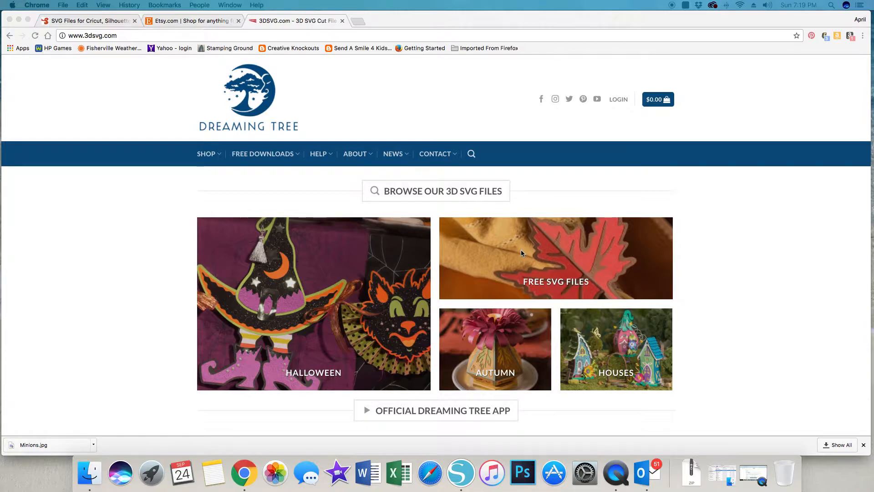
pyautogui.click(538, 285)
pyautogui.click(538, 284)
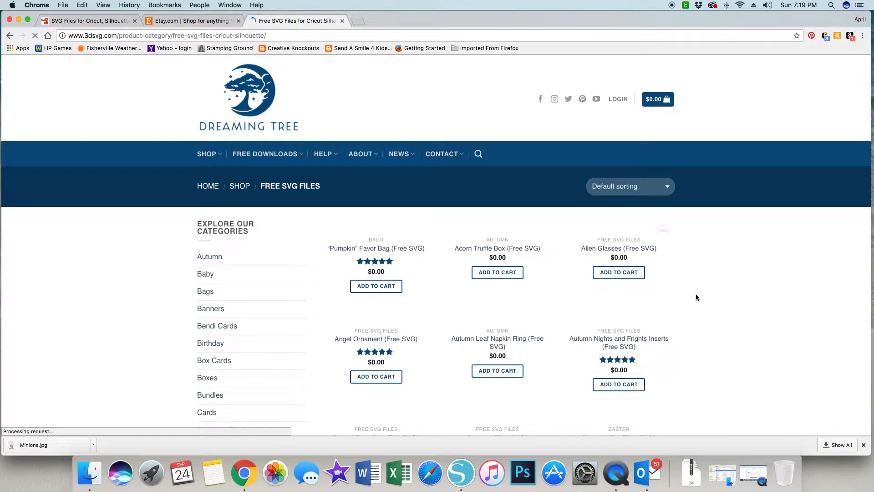
# Look through the first page of free SVG files and go on to page 2
pyautogui.scroll(-3, 722, 293)
pyautogui.scroll(-5, 723, 293)
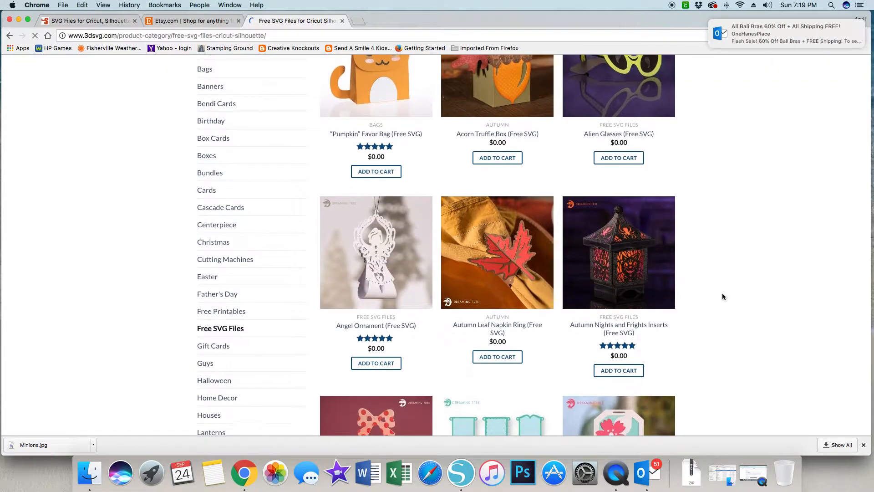
pyautogui.scroll(-6, 722, 297)
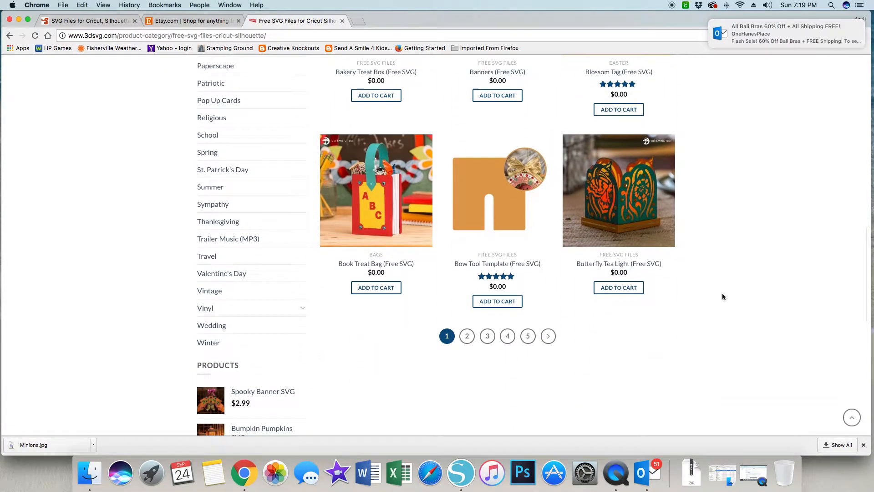
pyautogui.scroll(1, 722, 296)
pyautogui.scroll(-1, 722, 297)
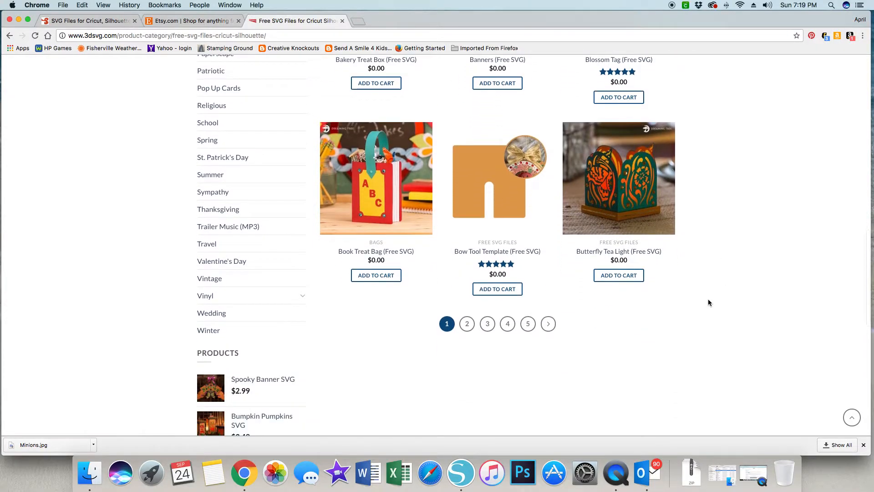
pyautogui.click(467, 324)
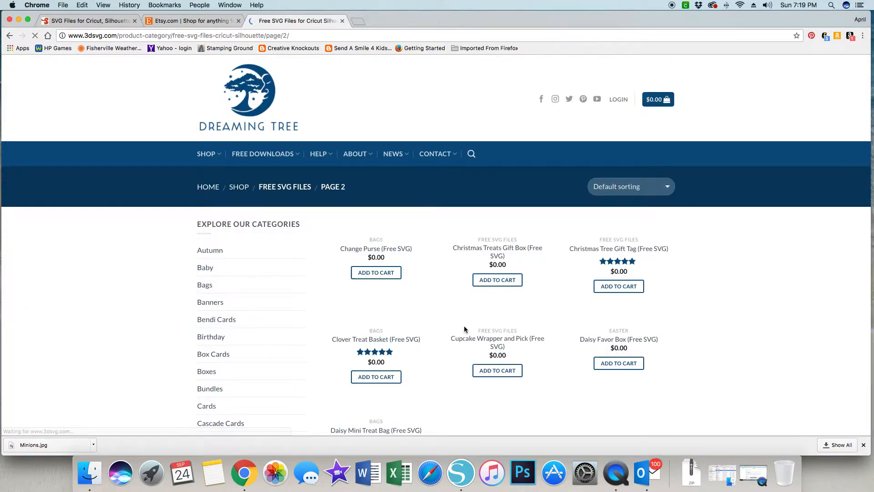
# Find the Dragonfly Mini Lantern (Free SVG) on page 2 and add it to the cart
pyautogui.scroll(-5, 755, 300)
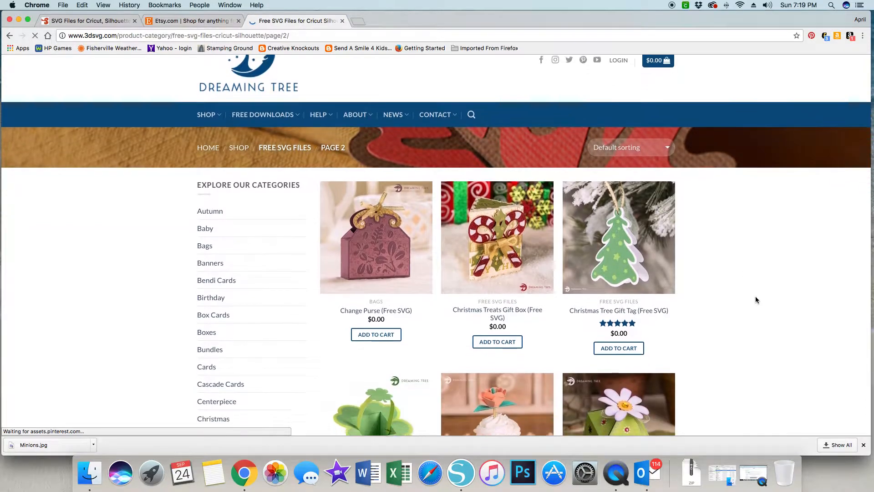
pyautogui.scroll(-4, 756, 299)
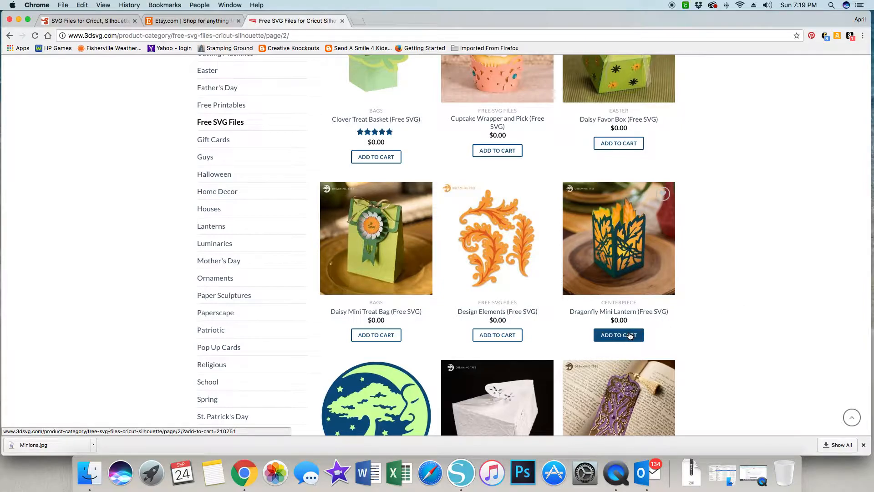
pyautogui.scroll(-3, 630, 335)
pyautogui.scroll(2, 630, 336)
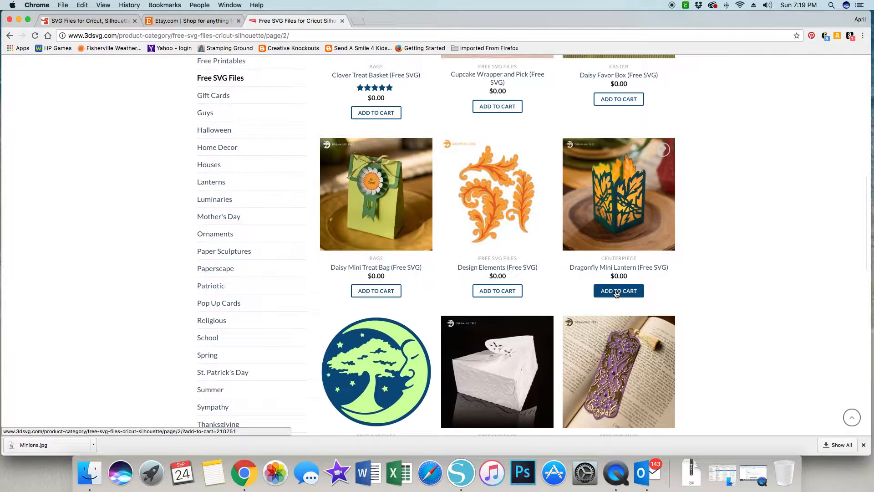
pyautogui.click(616, 293)
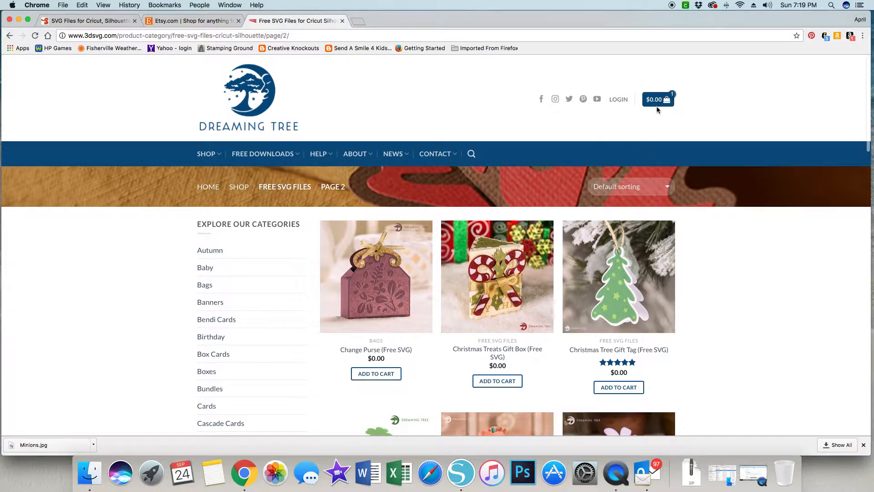
# View the shopping cart and proceed to checkout with the Dragonfly Mini Lantern
pyautogui.moveTo(658, 101)
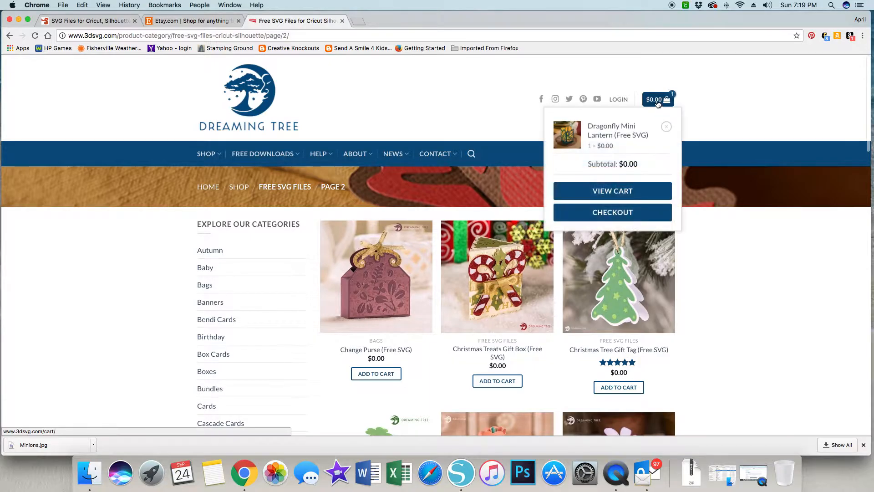
pyautogui.click(620, 192)
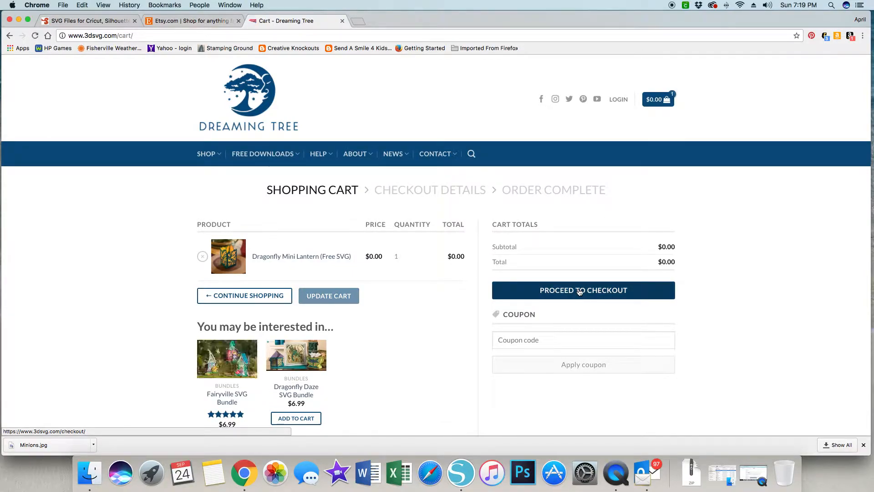
pyautogui.click(579, 291)
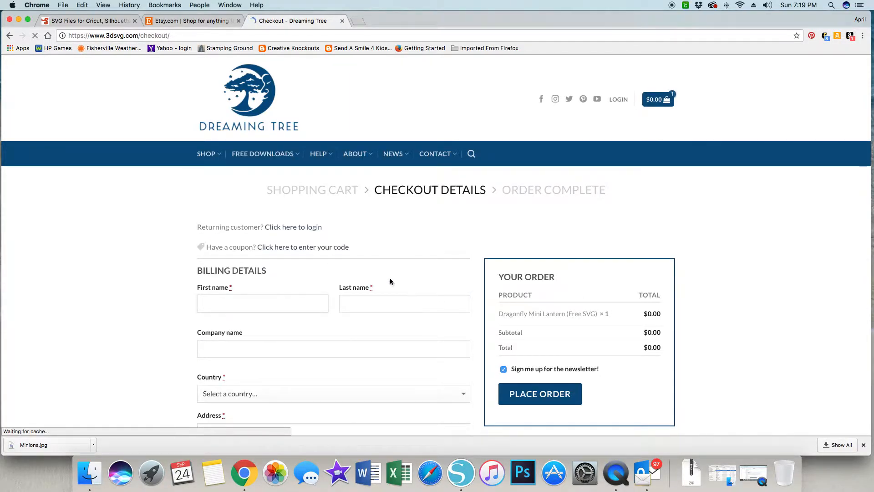
# Log in as a returning customer with the account e-mail and password, and place the order for the free lantern file
pyautogui.click(307, 228)
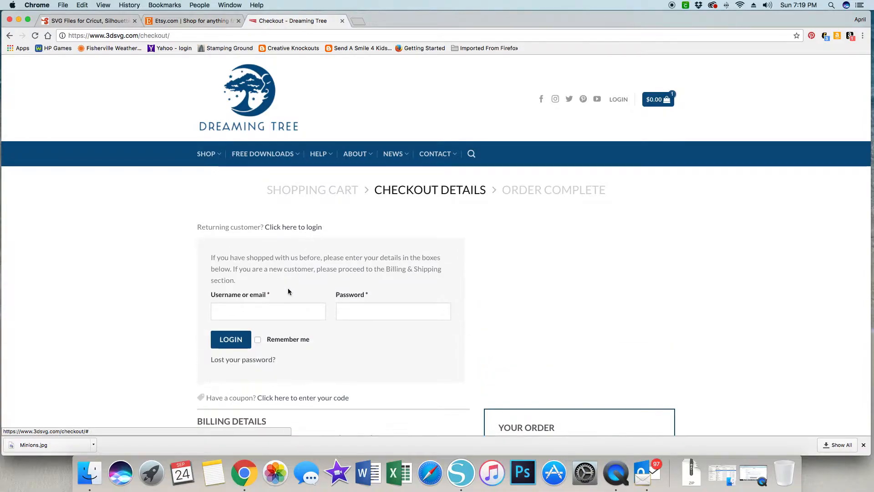
pyautogui.click(286, 309)
pyautogui.write('april')
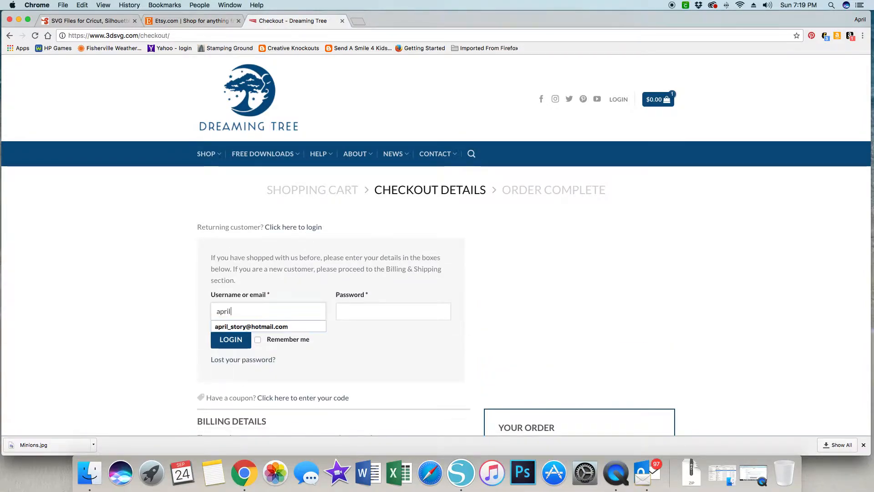
pyautogui.press('Down')
pyautogui.press('Tab')
pyautogui.write('*******')
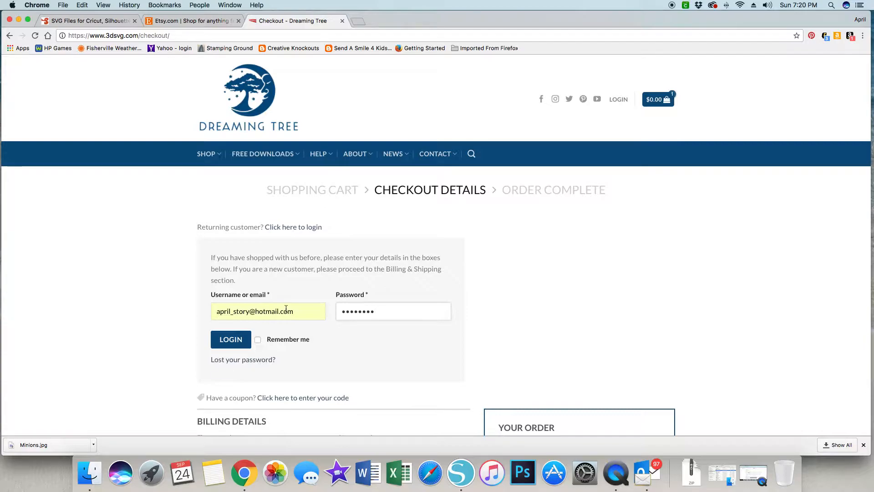
pyautogui.click(244, 337)
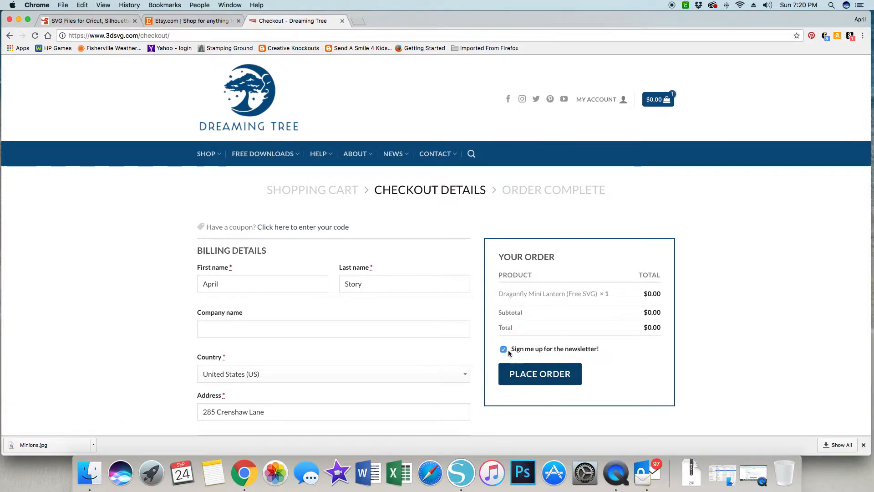
pyautogui.click(532, 373)
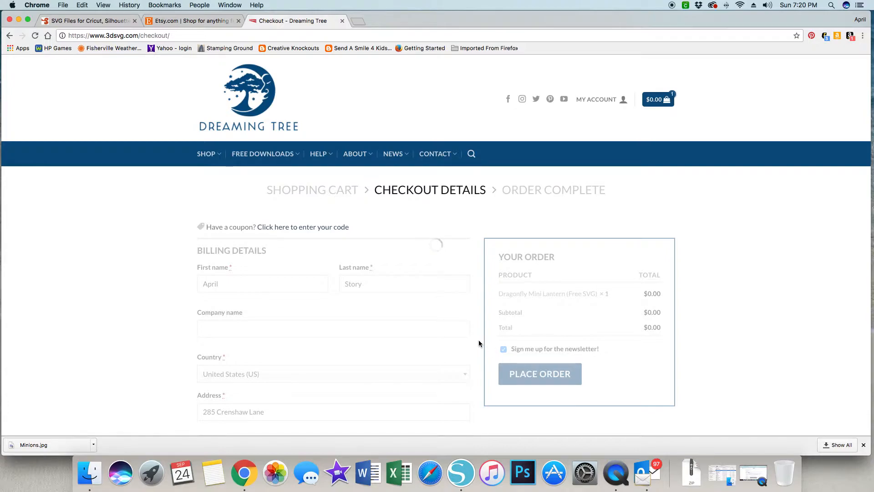
# Switch to the open Etsy page, activate the Ebates 2% cash back offer and dismiss its banner
pyautogui.click(199, 21)
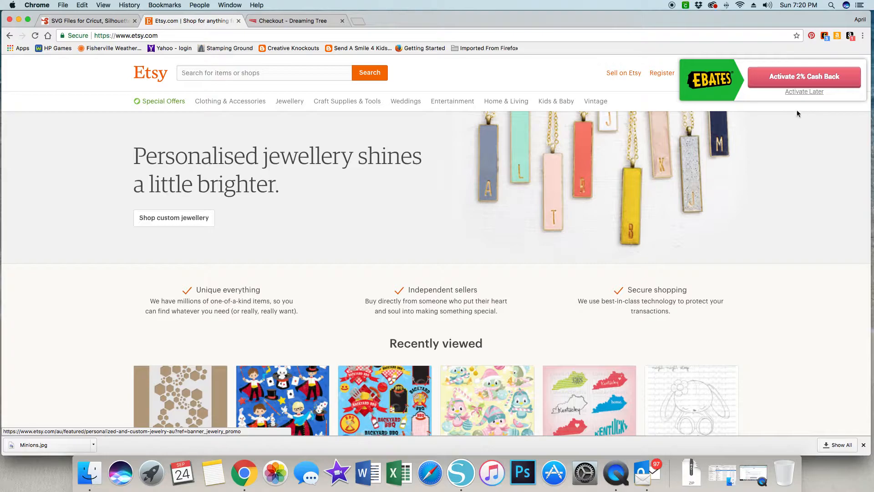
pyautogui.click(792, 81)
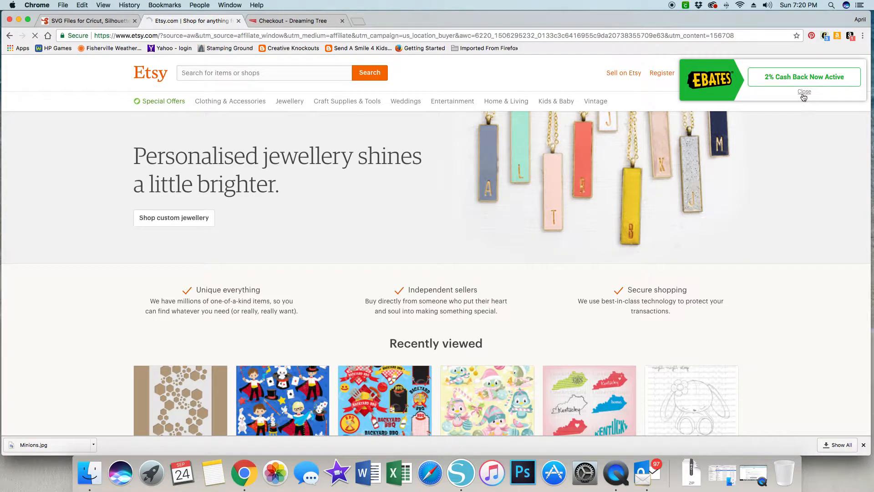
pyautogui.click(804, 92)
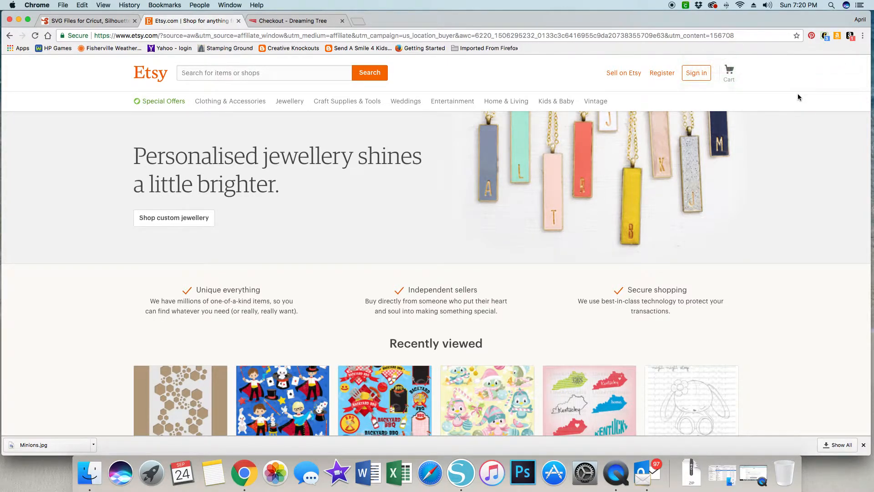
# Sign in to Etsy with the account e-mail and password
pyautogui.click(700, 74)
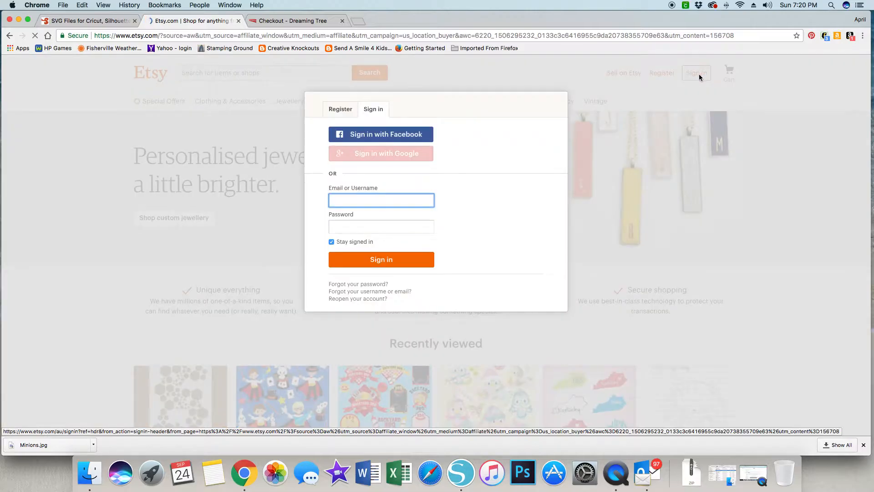
pyautogui.write('a')
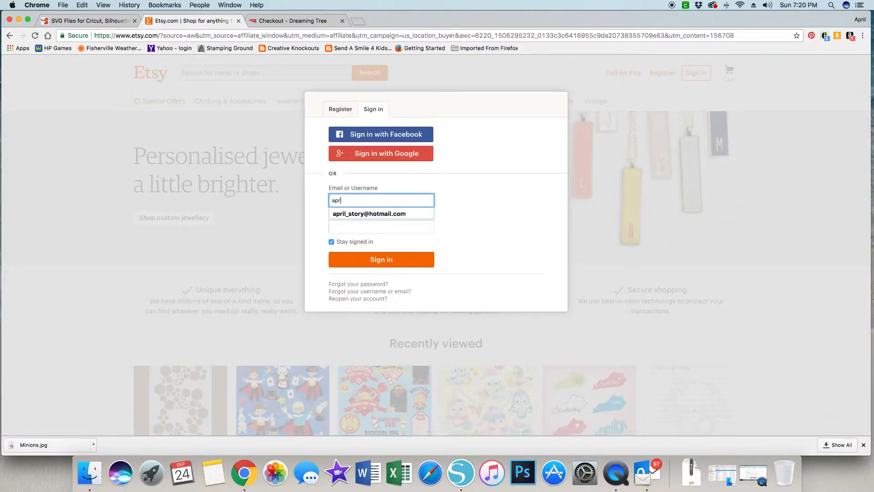
pyautogui.write('pr')
pyautogui.press('Down')
pyautogui.press('Tab')
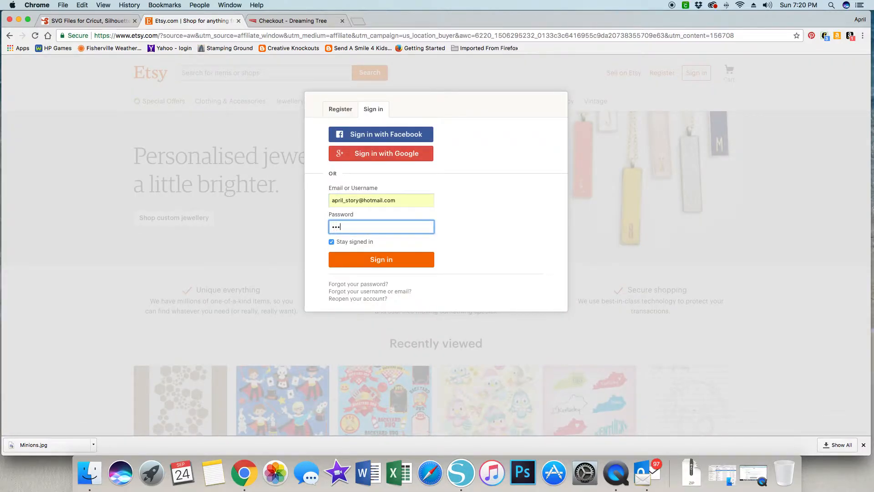
pyautogui.press('Return')
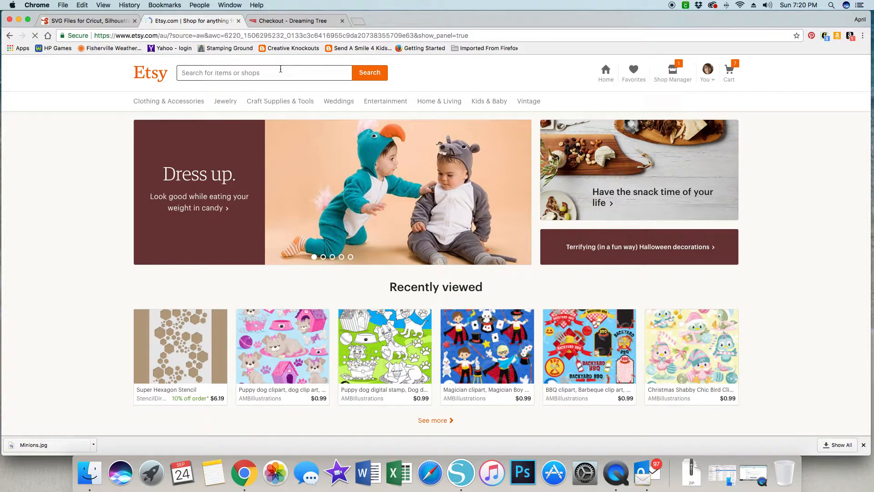
# Search Etsy for "halloween SVG" and look through the resulting listings
pyautogui.write('halloween SVG')
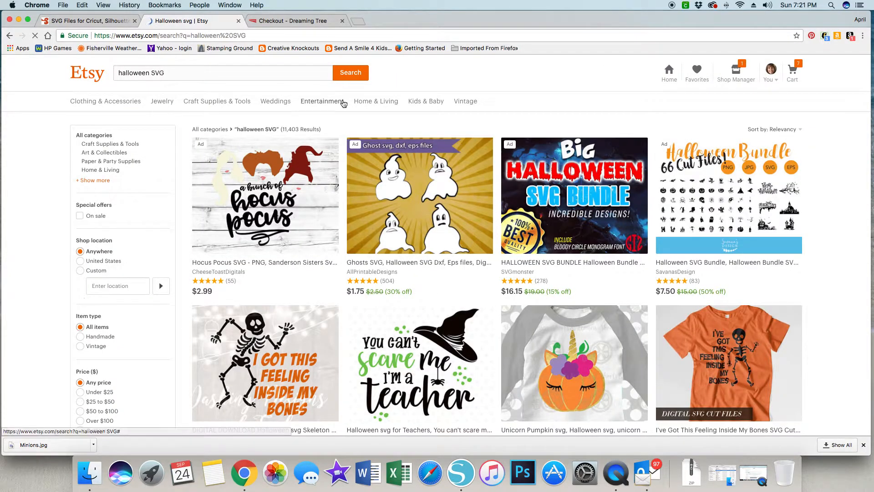
pyautogui.moveTo(345, 104)
pyautogui.scroll(-6, 375, 170)
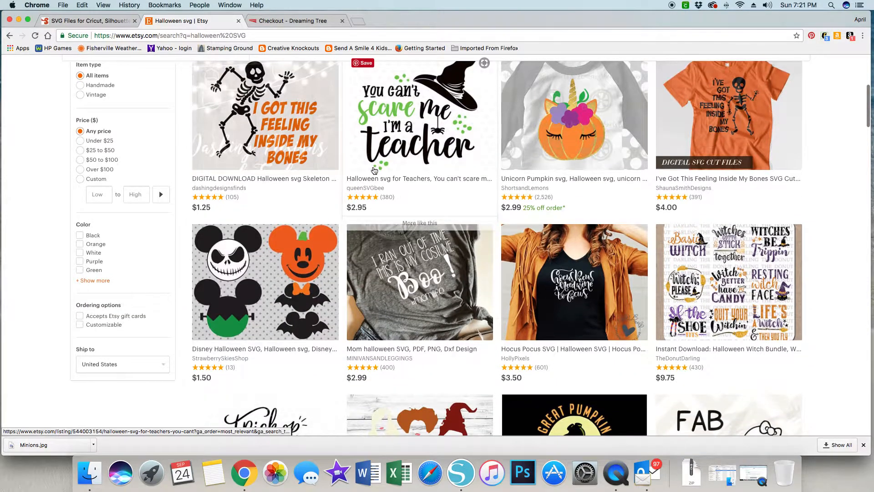
pyautogui.scroll(-5, 374, 171)
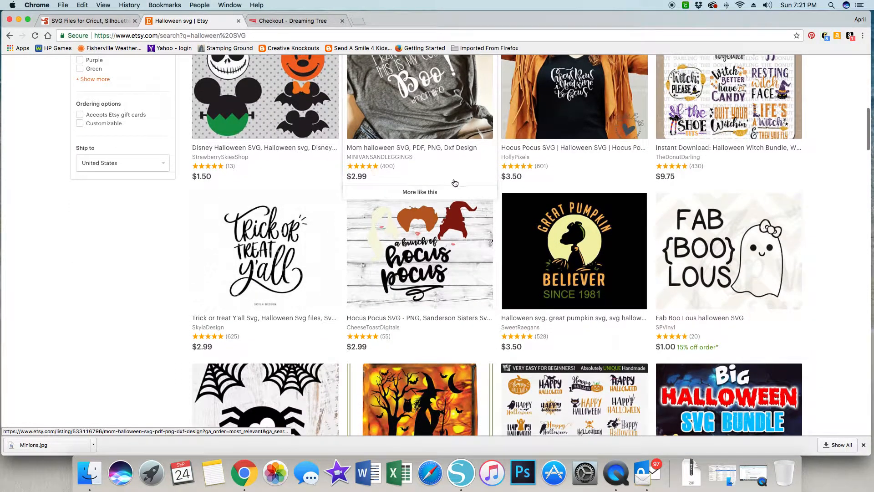
pyautogui.scroll(-5, 581, 207)
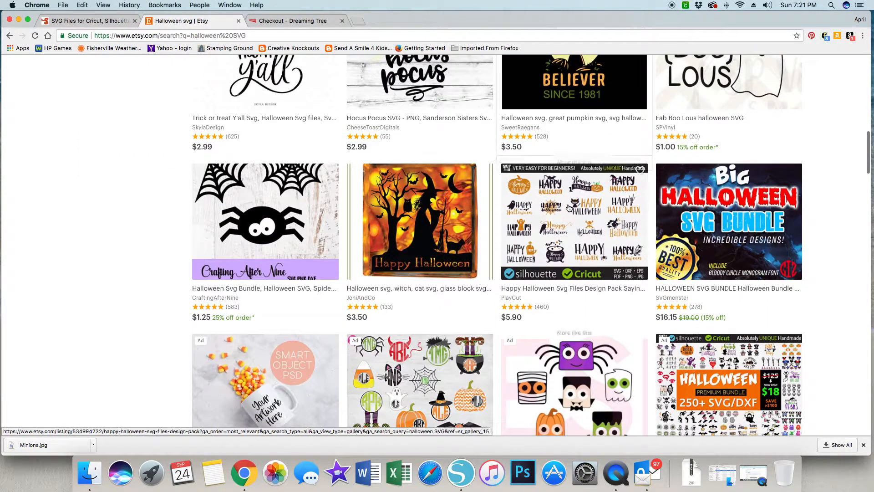
pyautogui.scroll(-2, 569, 208)
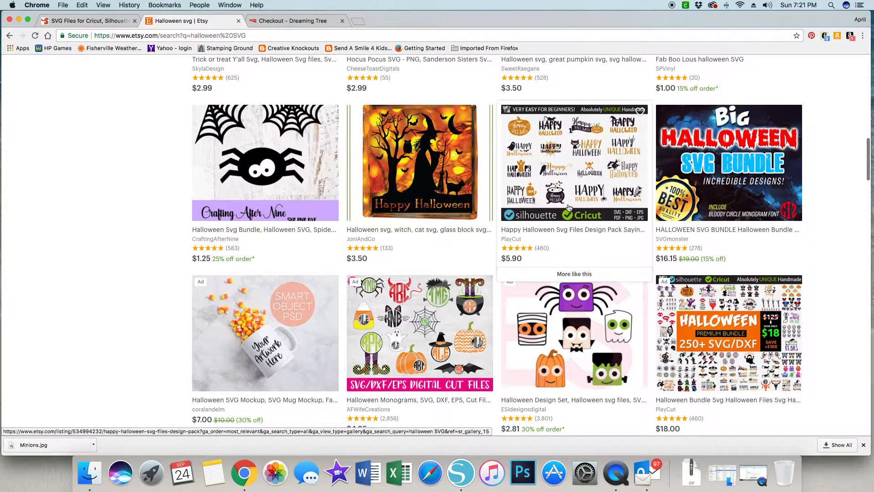
# View JoniAndCo's Happy Halloween witch and cat SVG listing, and return to the search results to look at more designs
pyautogui.click(436, 196)
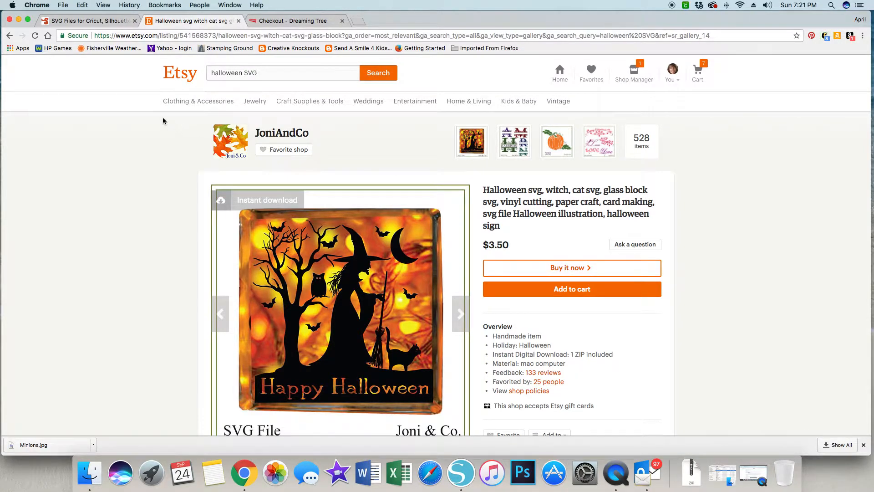
pyautogui.click(10, 35)
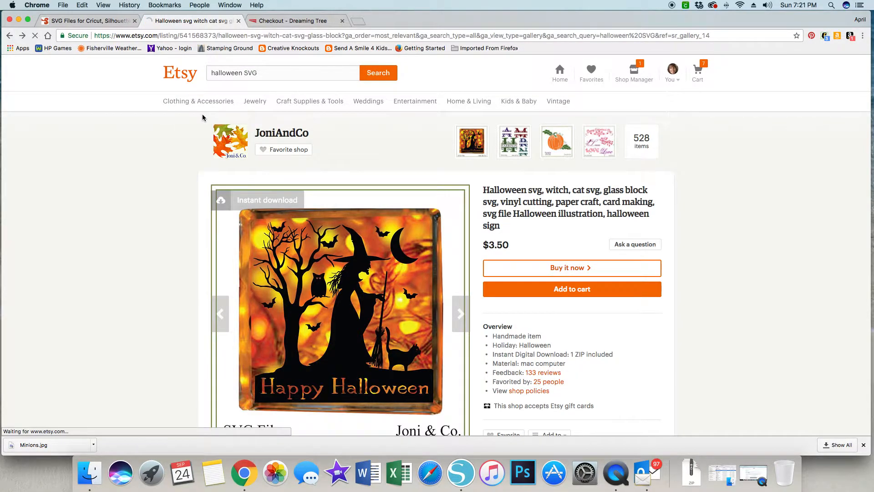
pyautogui.scroll(-6, 218, 123)
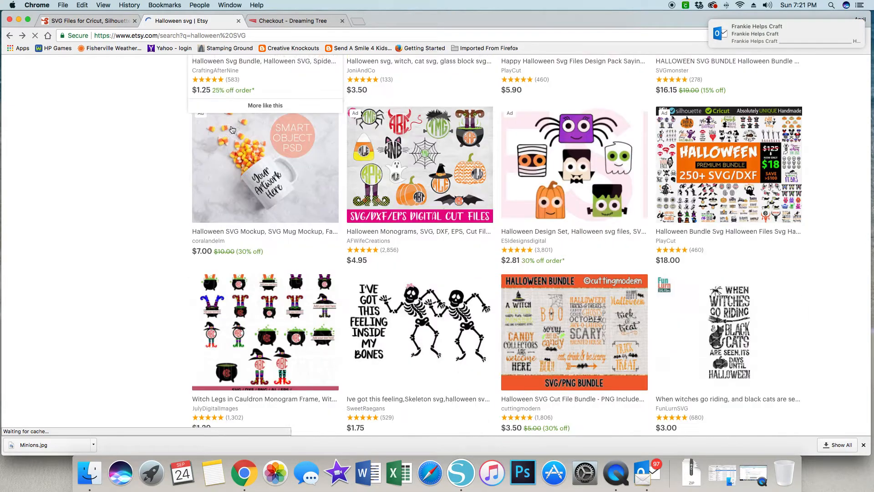
pyautogui.scroll(-6, 232, 130)
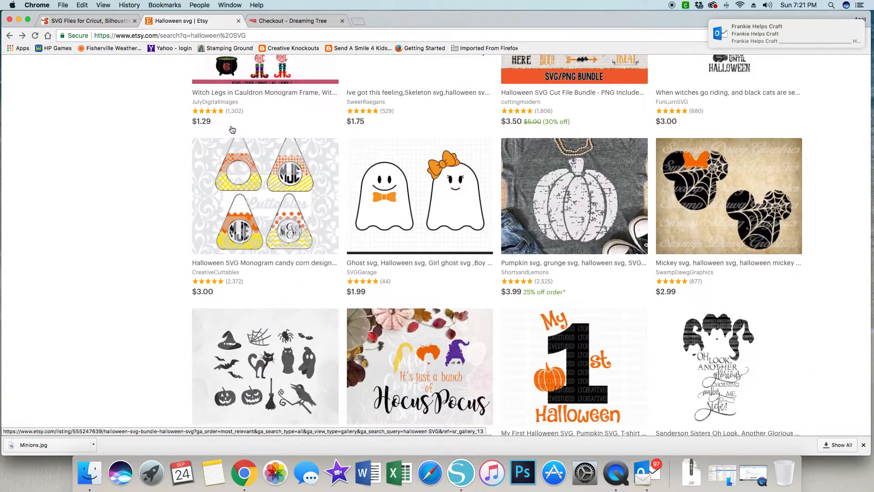
# Look through the remaining Halloween SVG search results and open SPVinyl's "Mummys Boy Halloween SVG for boys" listing
pyautogui.scroll(-3, 232, 129)
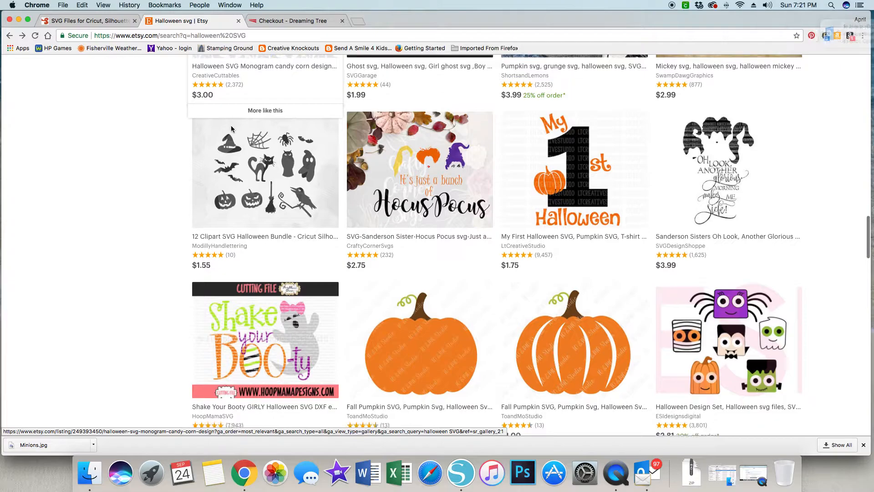
pyautogui.scroll(-4, 231, 128)
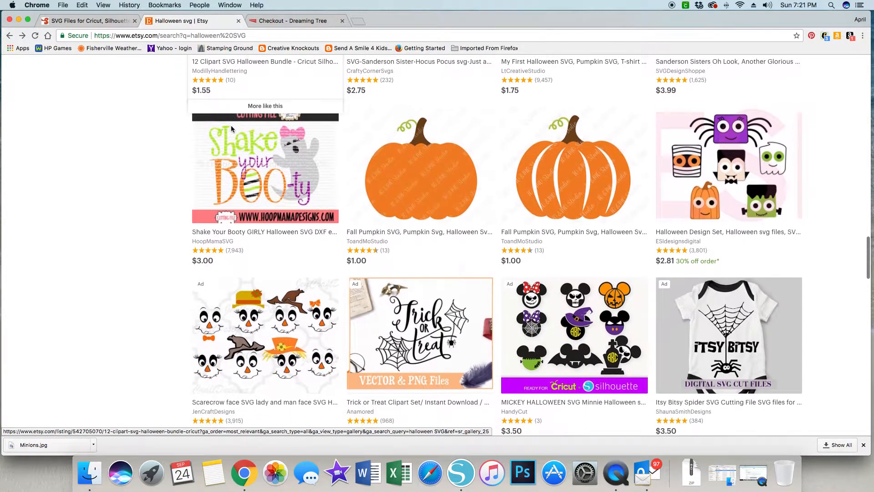
pyautogui.scroll(-1, 231, 128)
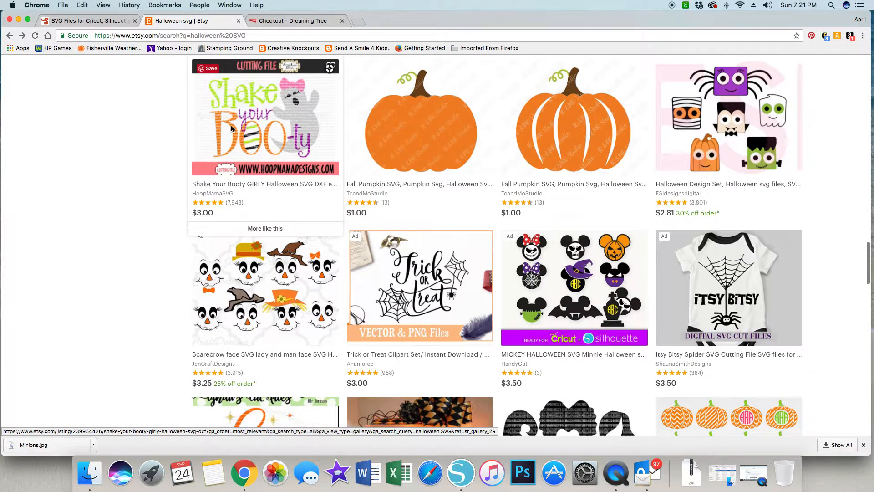
pyautogui.scroll(-4, 231, 128)
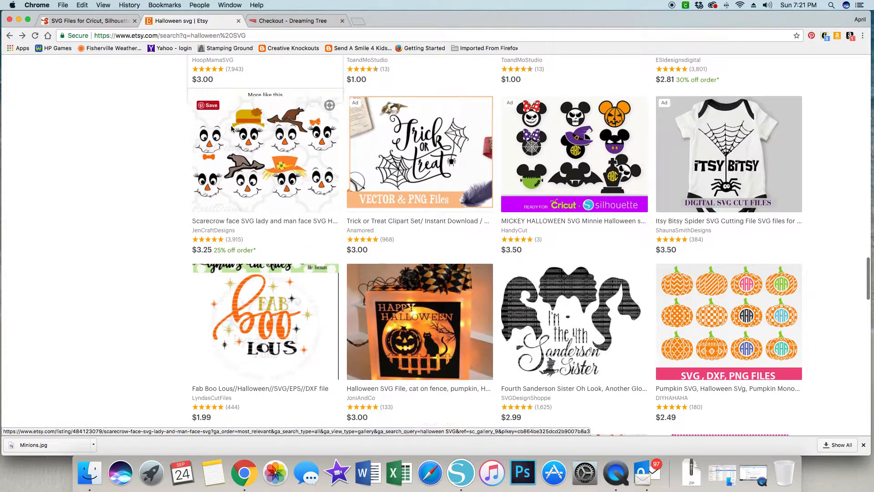
pyautogui.scroll(-6, 231, 128)
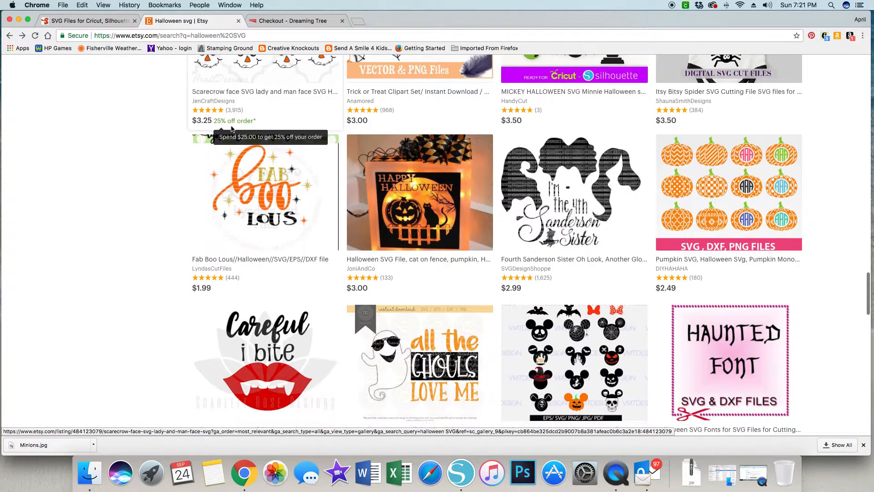
pyautogui.scroll(-3, 231, 129)
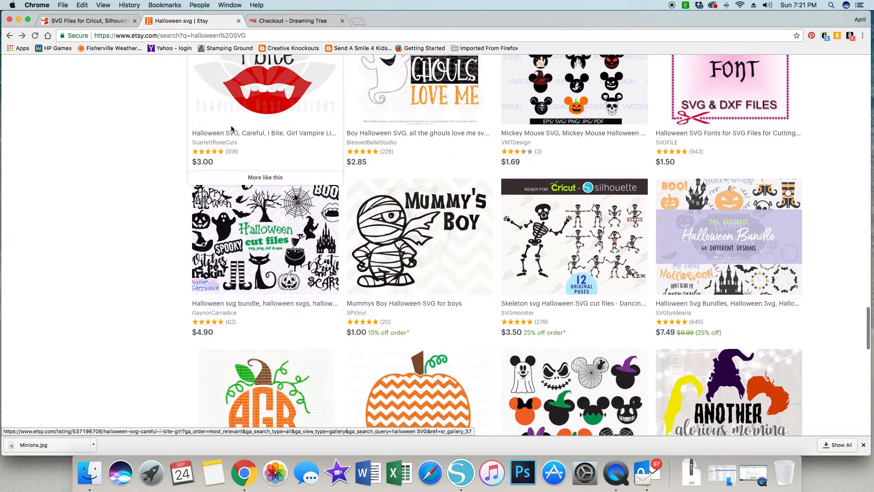
pyautogui.scroll(-2, 232, 129)
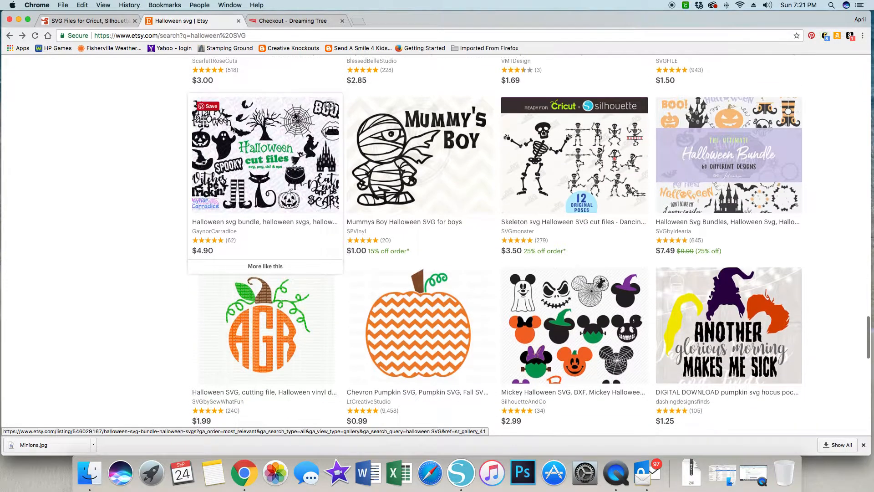
pyautogui.scroll(-1, 231, 129)
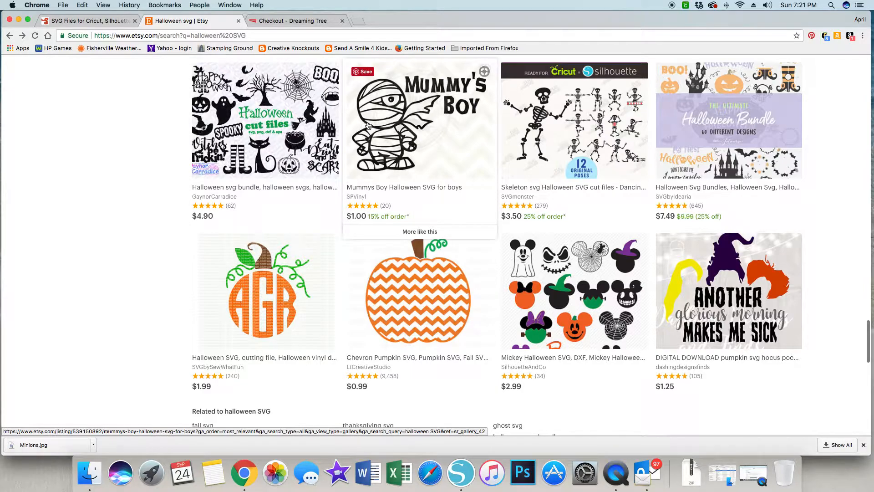
pyautogui.click(407, 127)
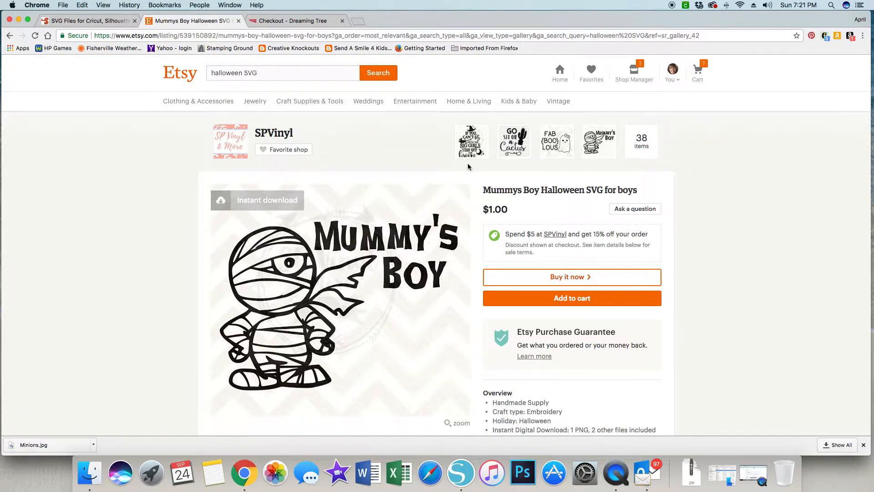
# Start an immediate purchase of the Mummys Boy SVG and proceed to checkout with PayPal
pyautogui.click(547, 281)
pyautogui.click(340, 258)
pyautogui.click(436, 286)
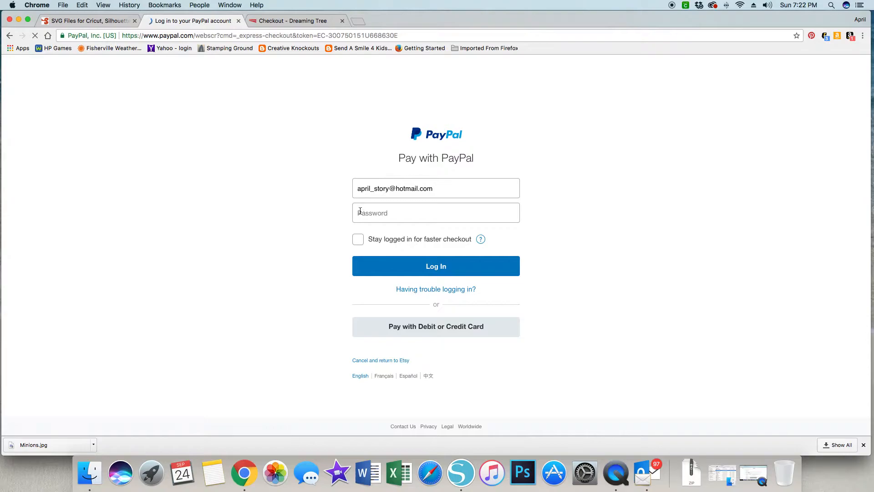
# Log in to PayPal with the account password, and place the Etsy order using PayPal Balance
pyautogui.click(359, 212)
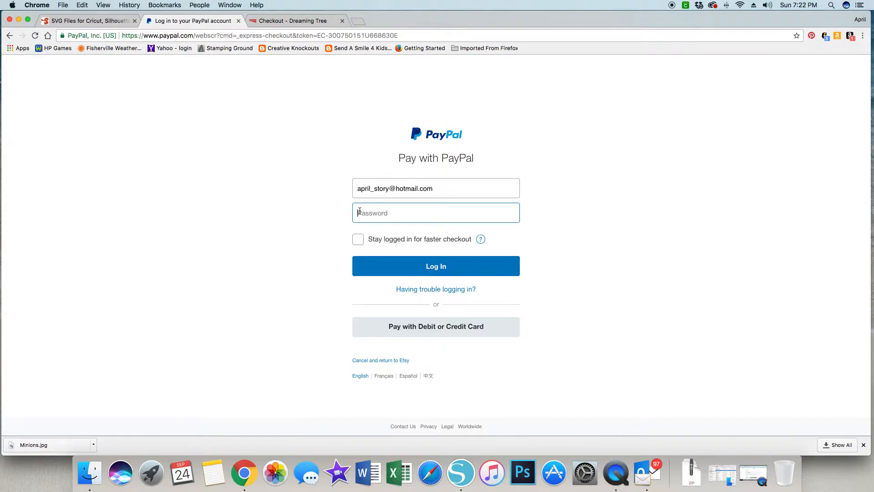
pyautogui.write('••••••••')
pyautogui.press('Return')
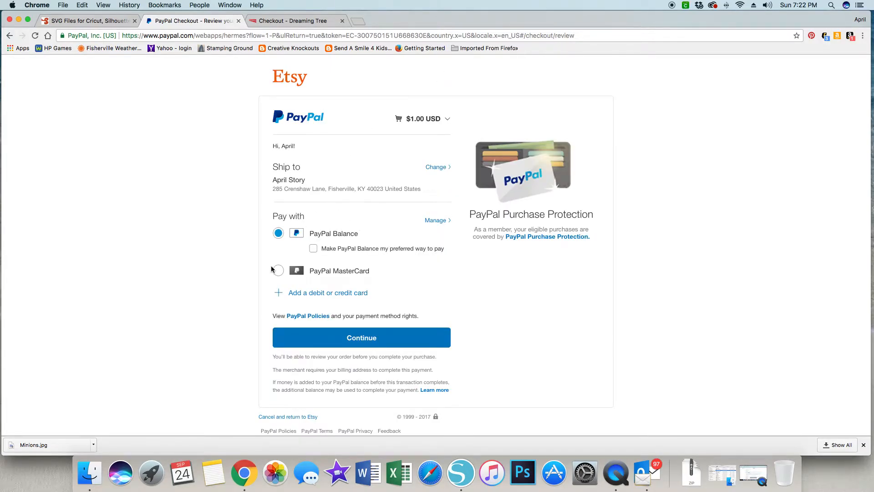
pyautogui.click(319, 338)
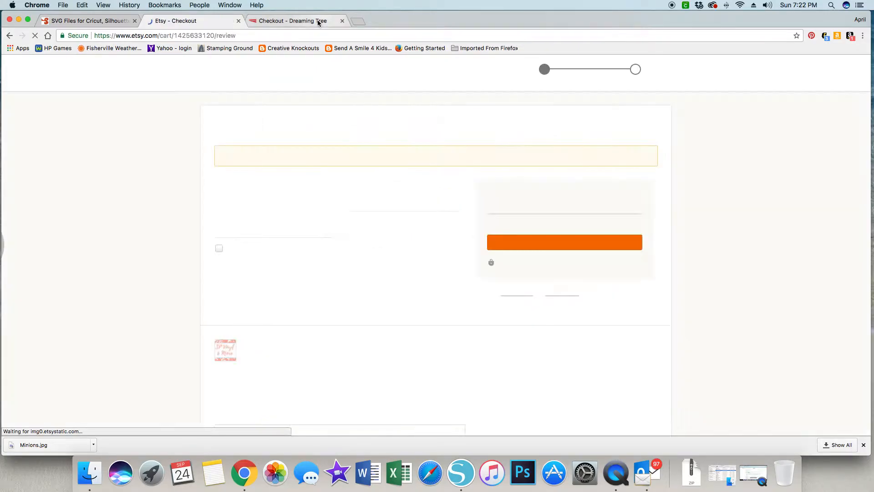
pyautogui.click(573, 248)
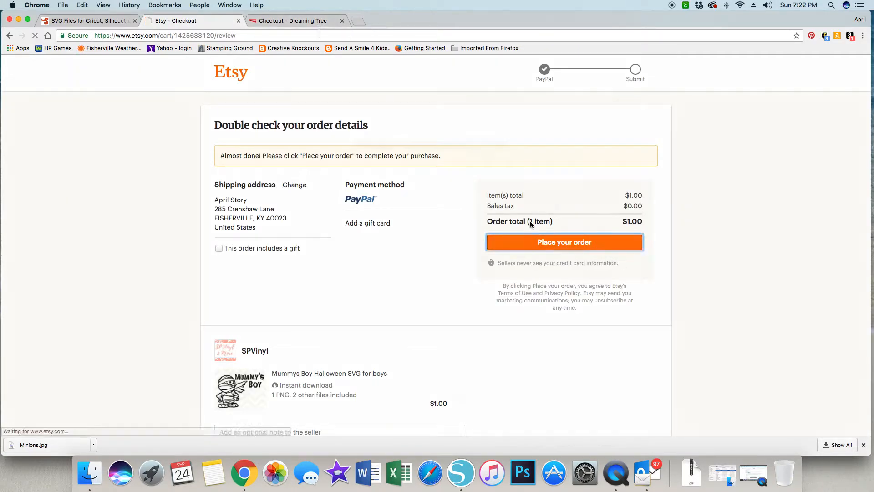
# Review the order details on the Dreaming Tree checkout page, and switch to Outlook for the order e-mail
pyautogui.click(294, 22)
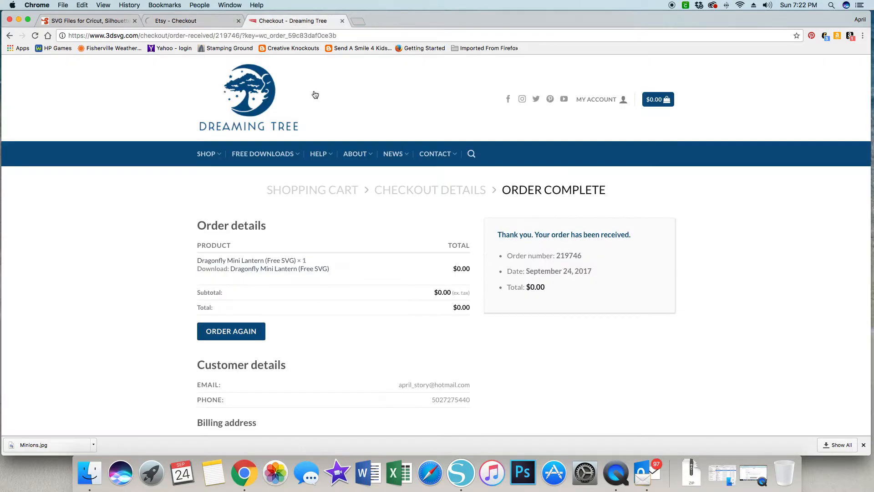
pyautogui.scroll(-3, 565, 328)
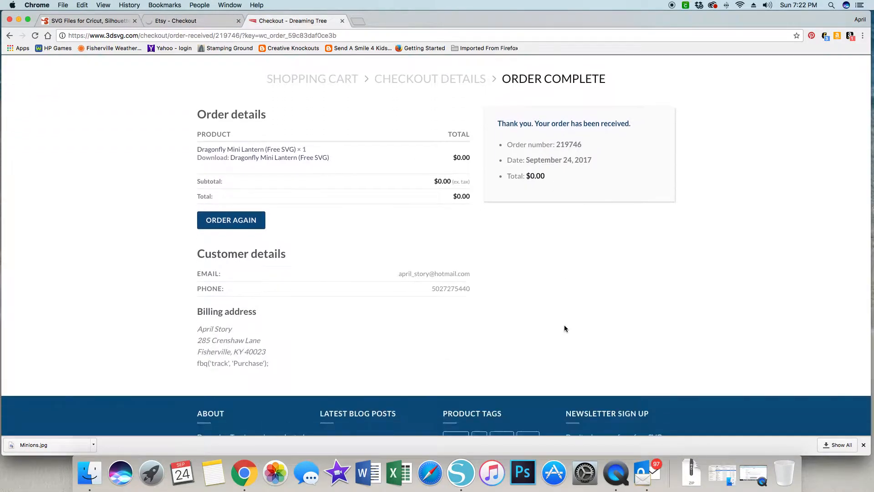
pyautogui.scroll(2, 564, 328)
pyautogui.scroll(1, 564, 328)
pyautogui.scroll(1, 565, 326)
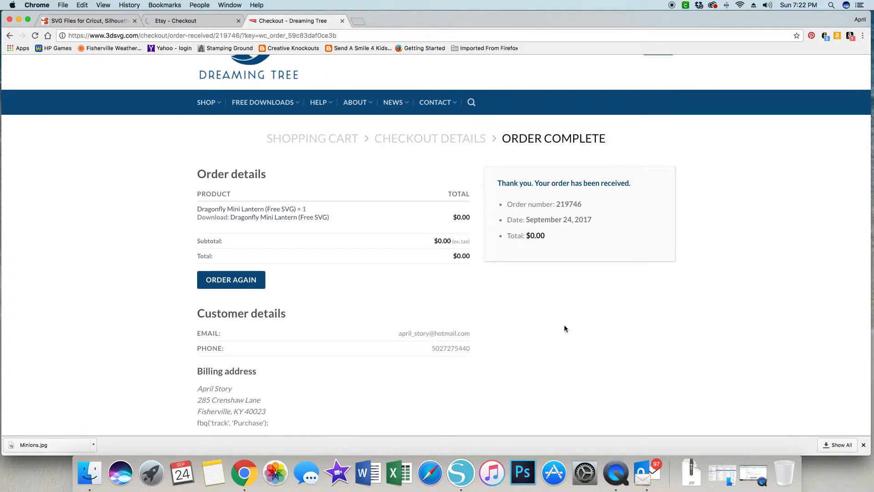
pyautogui.scroll(-10, 564, 328)
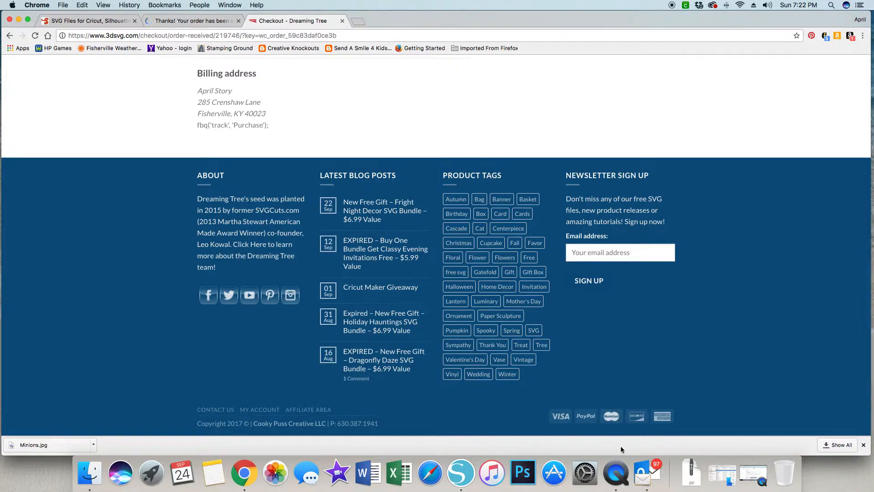
pyautogui.click(648, 471)
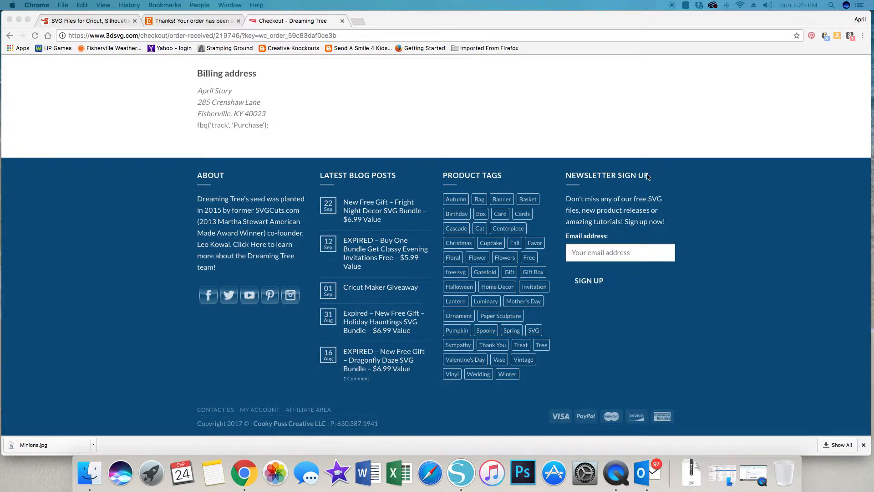
# Return to the Etsy order confirmation, view the purchased digital files and download mummys-boy.svg
pyautogui.click(200, 22)
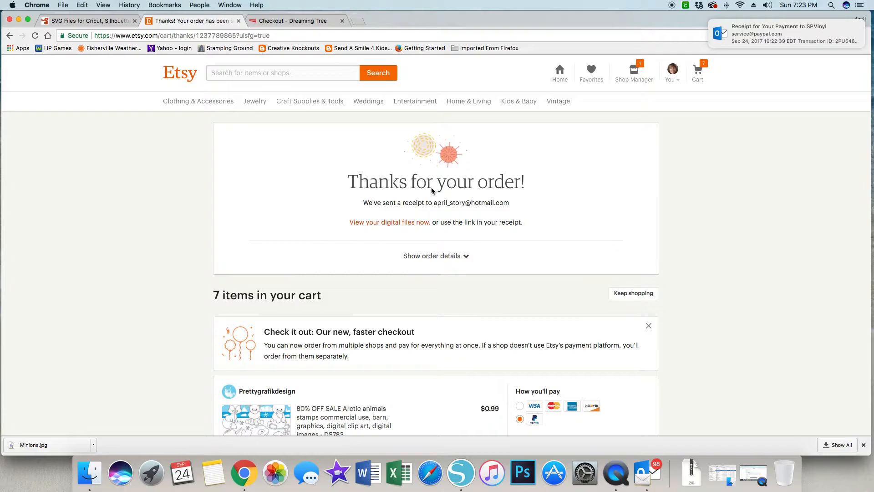
pyautogui.click(398, 226)
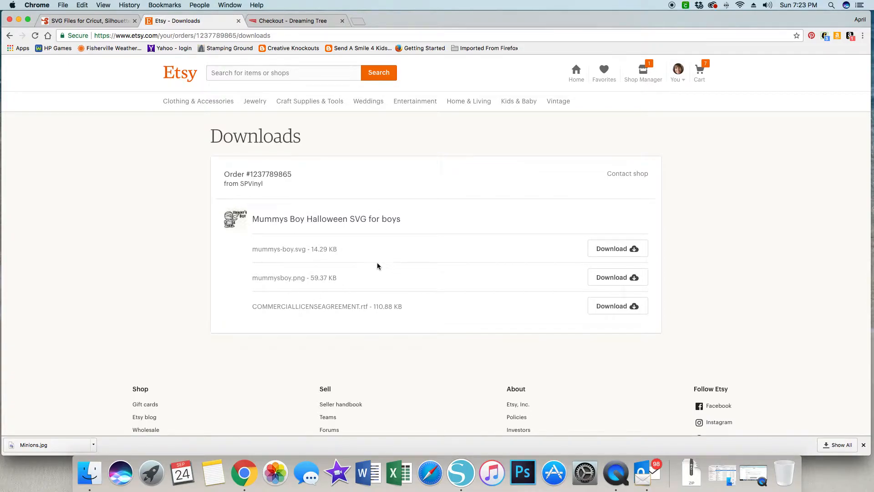
pyautogui.click(614, 252)
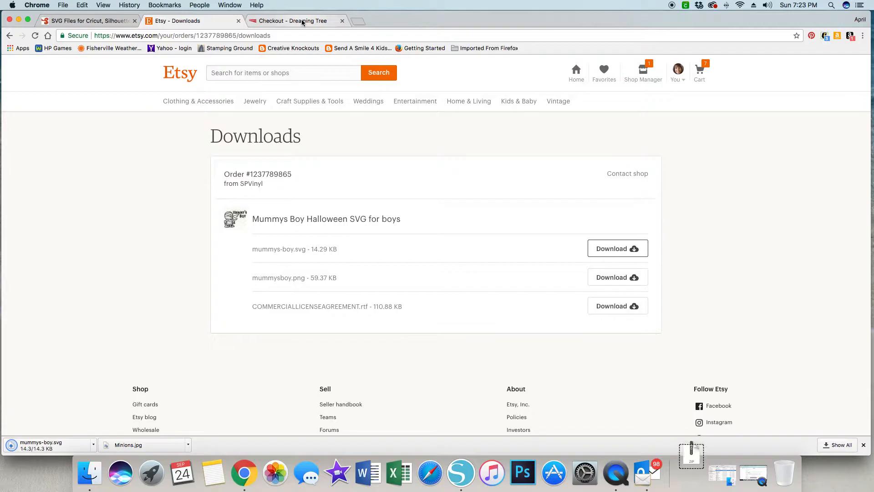
# Open the downloaded mummys-boy.svg in the browser and save a copy to the Desktop in SVG format
pyautogui.click(39, 444)
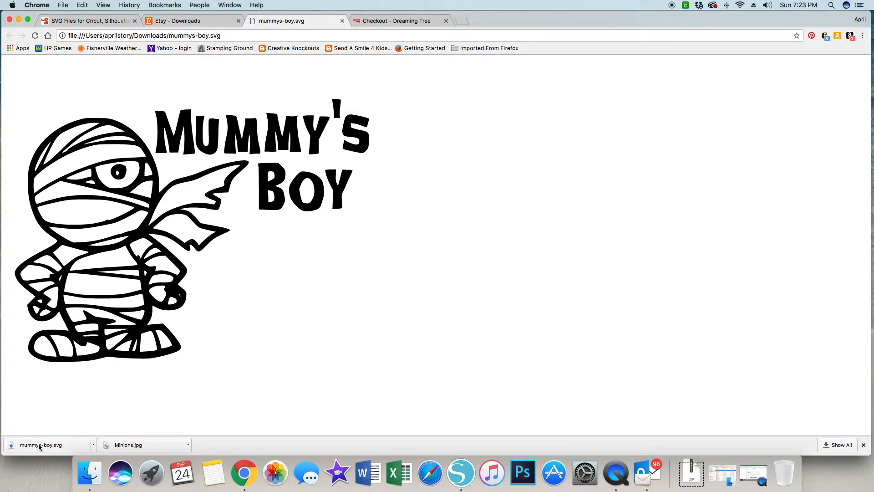
pyautogui.click(93, 445)
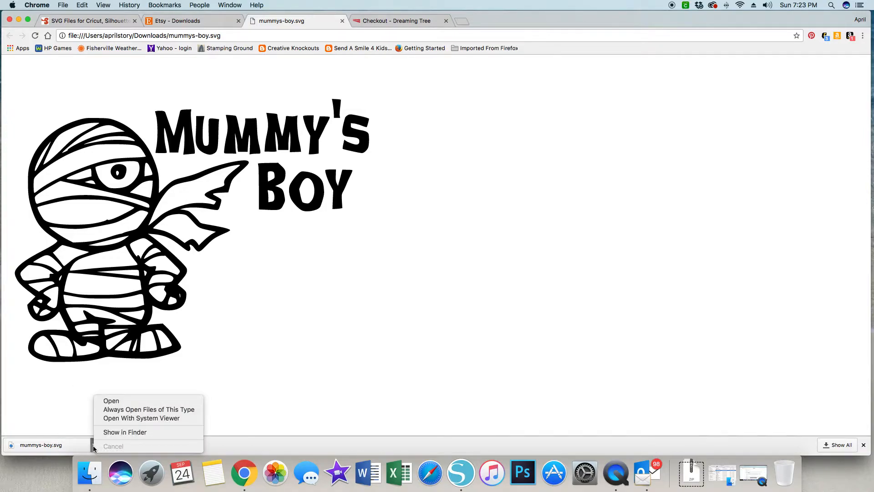
pyautogui.click(164, 313)
pyautogui.rightClick(129, 247)
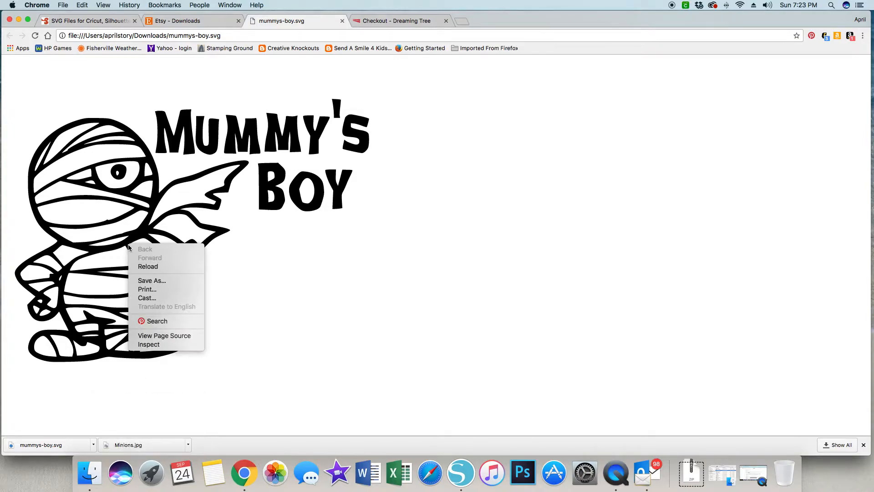
pyautogui.click(146, 279)
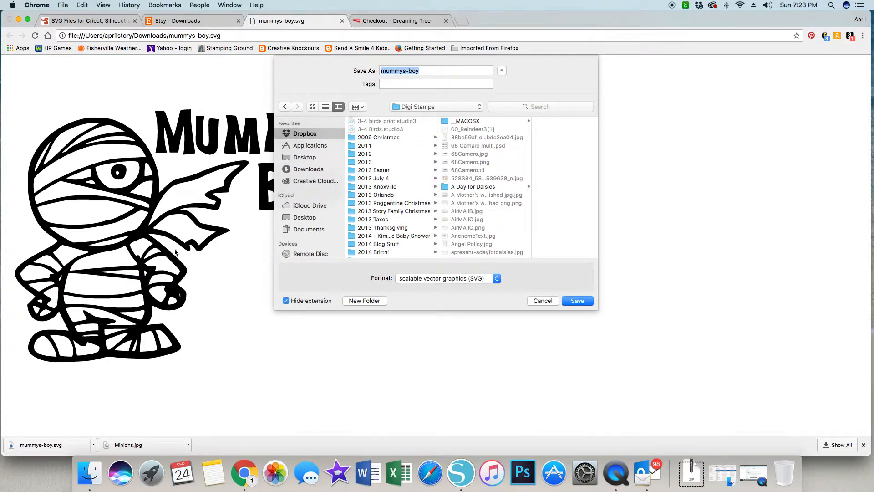
pyautogui.click(310, 159)
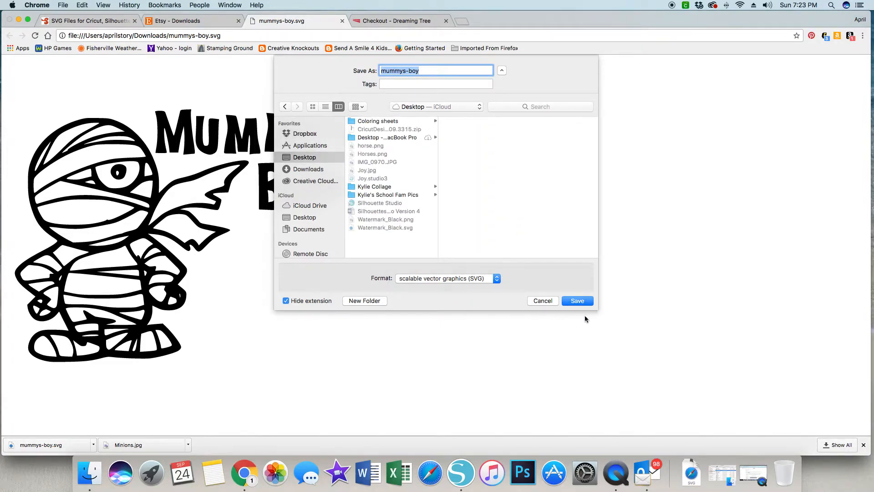
pyautogui.click(574, 300)
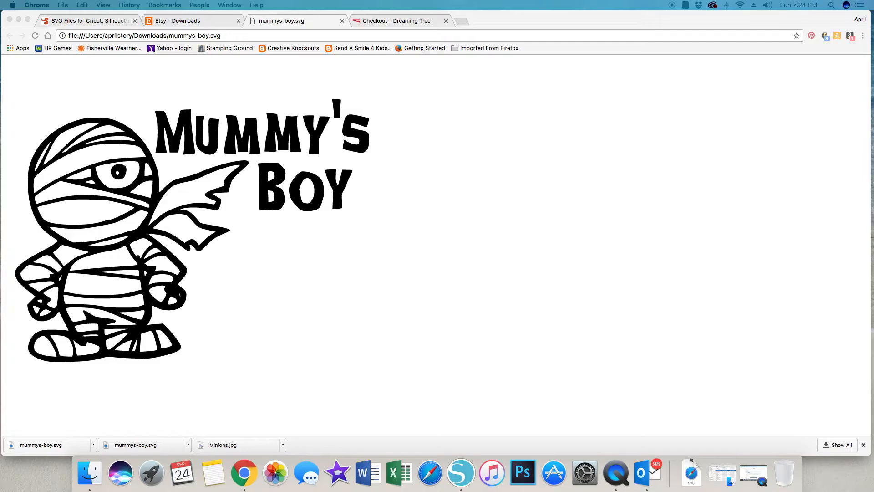
# Load the pictures in Dreaming Tree's "Download your files now" e-mail and download the Dragonfly Mini Lantern (Free SVG)
pyautogui.moveTo(873, 116); pyautogui.dragTo(531, 116)
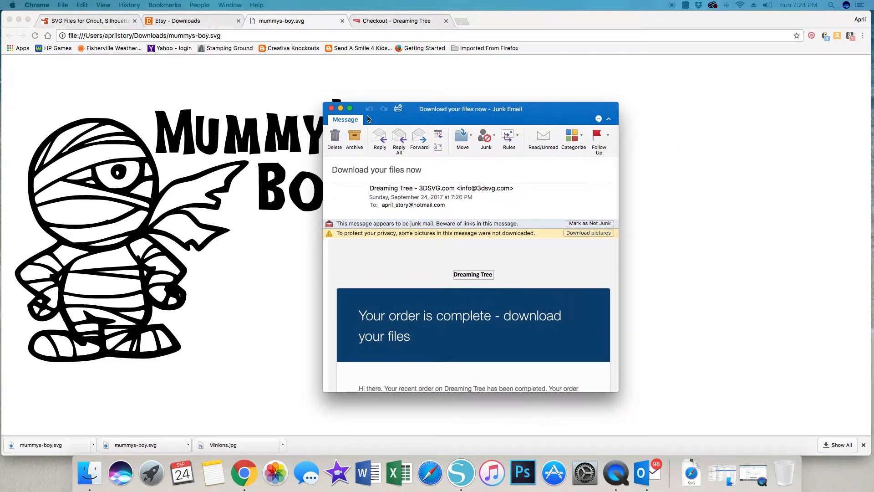
pyautogui.moveTo(438, 119); pyautogui.dragTo(280, 76)
pyautogui.click(414, 191)
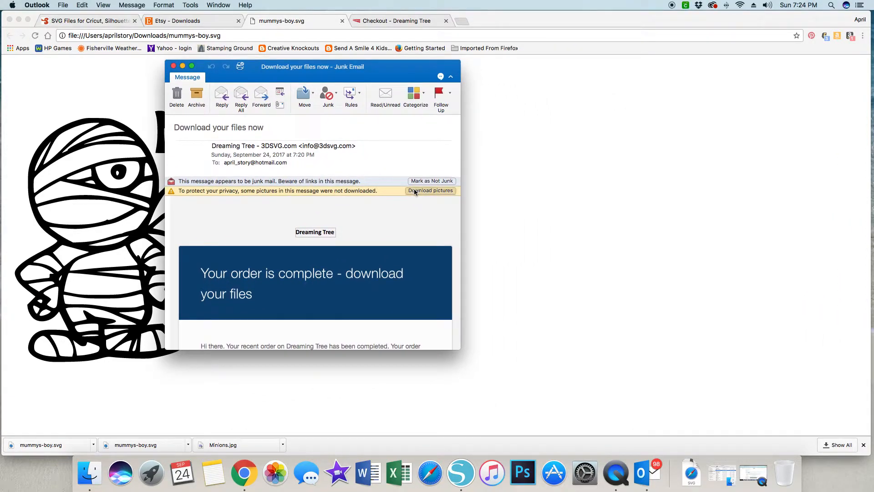
pyautogui.scroll(-8, 382, 202)
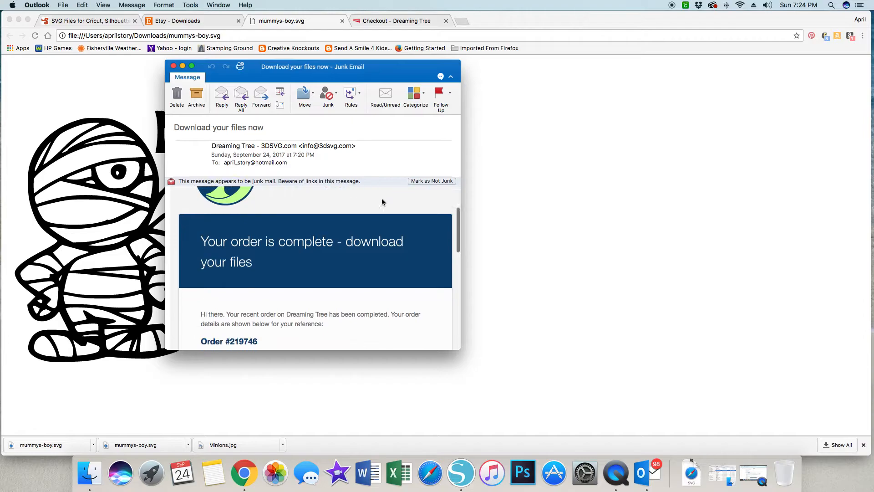
pyautogui.scroll(-1, 382, 202)
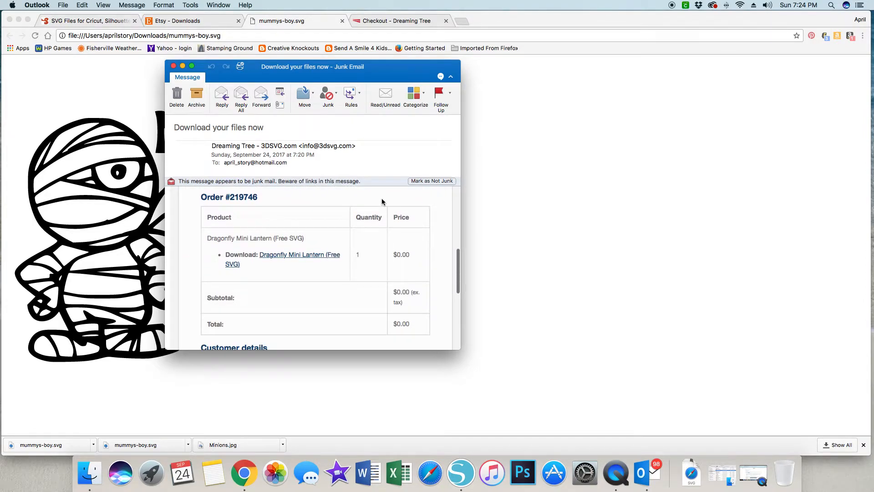
pyautogui.click(305, 256)
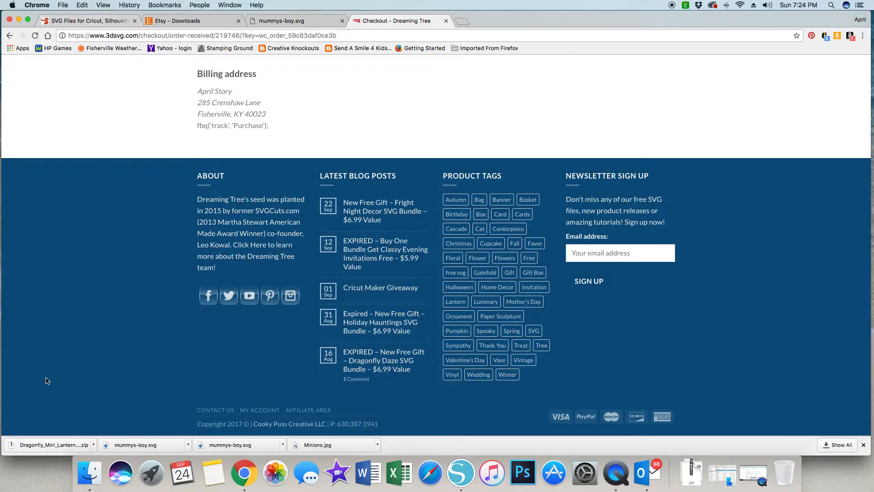
# Unzip the downloaded Dragonfly Mini Lantern archive and show its extracted folder in Downloads
pyautogui.click(54, 445)
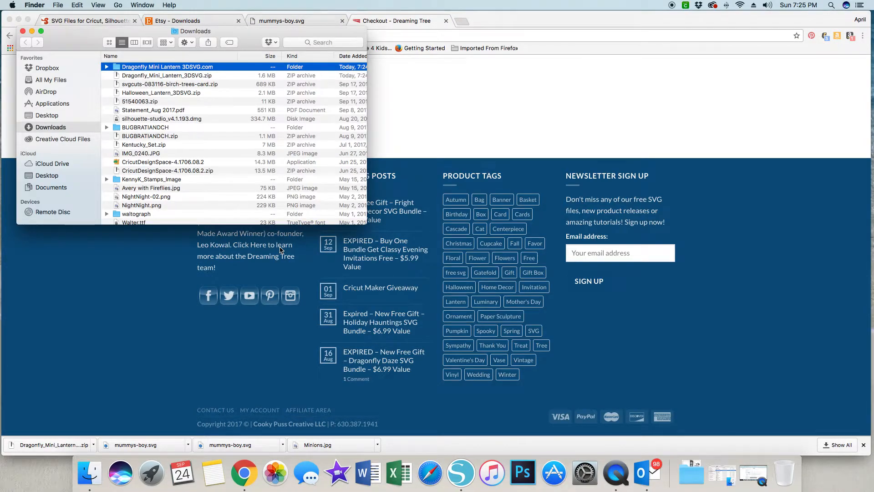
pyautogui.scroll(1, 279, 249)
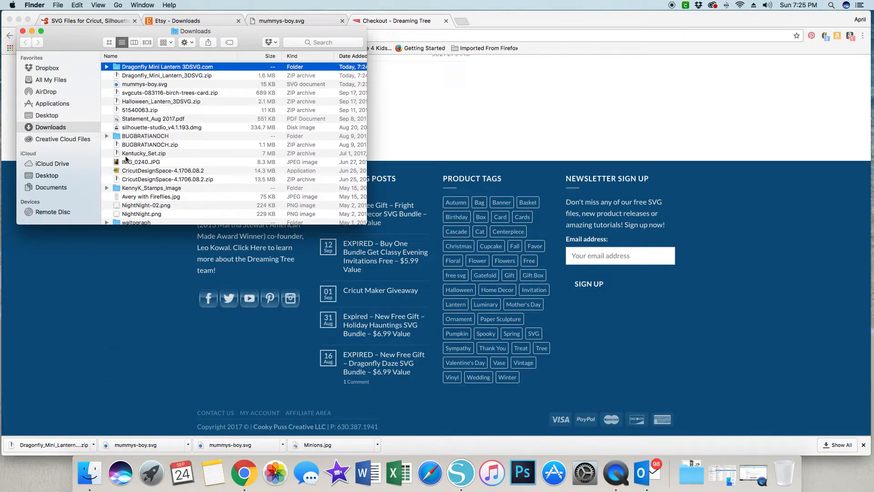
# Read through Dragonfly Mini Lantern Menu.pdf in the extracted folder, then minimize it and return to the folder
pyautogui.doubleClick(134, 68)
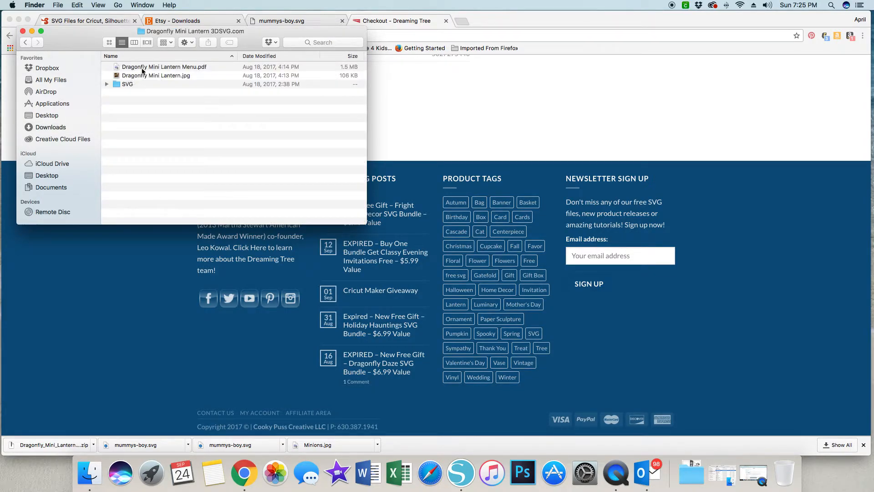
pyautogui.doubleClick(142, 68)
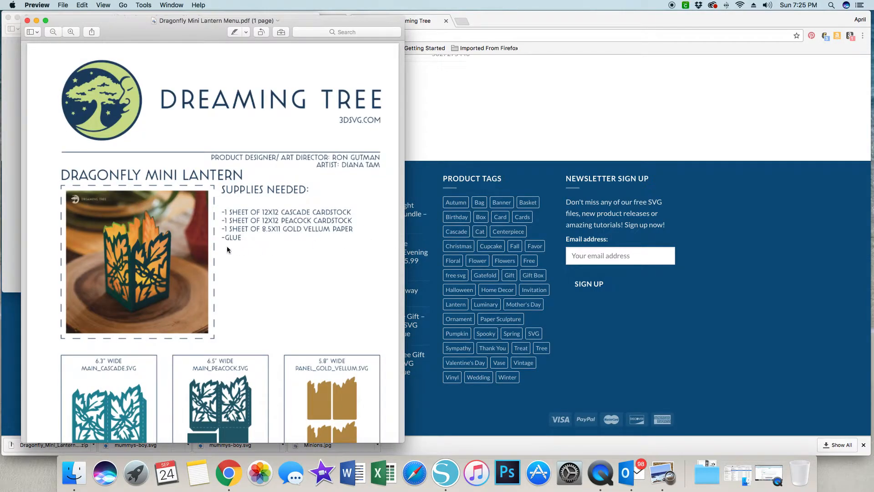
pyautogui.scroll(-5, 227, 249)
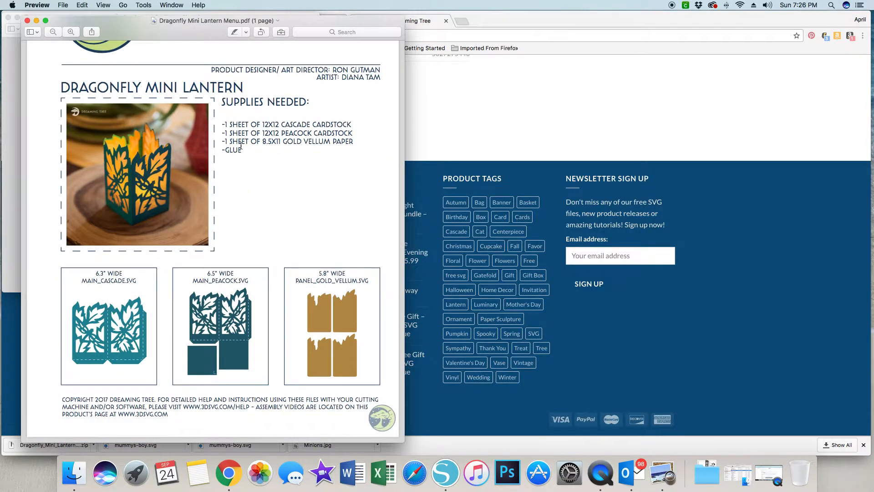
pyautogui.scroll(5, 241, 145)
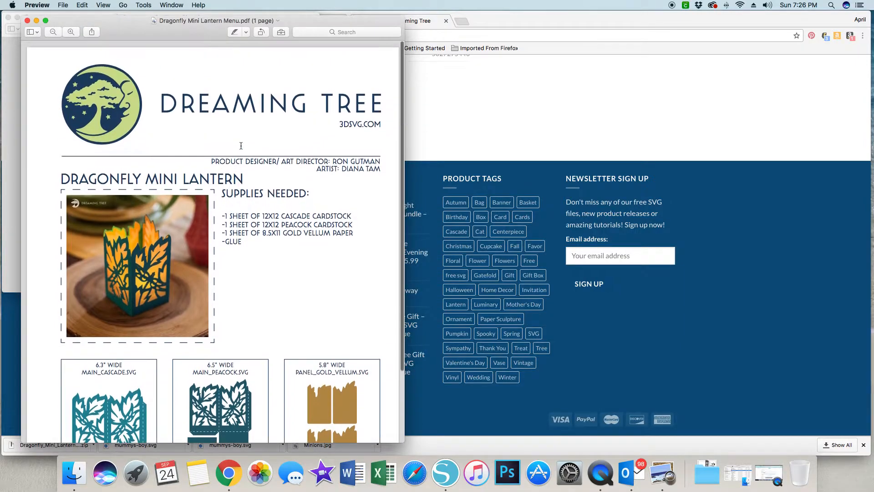
pyautogui.click(37, 21)
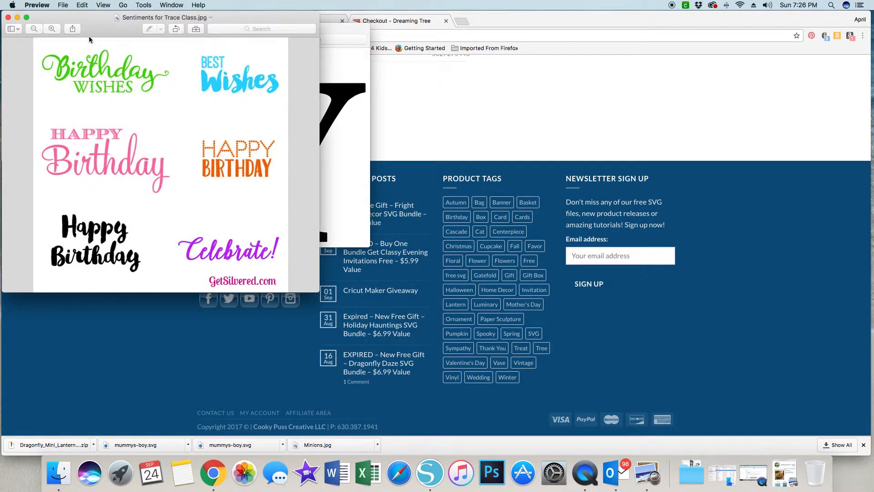
pyautogui.click(451, 79)
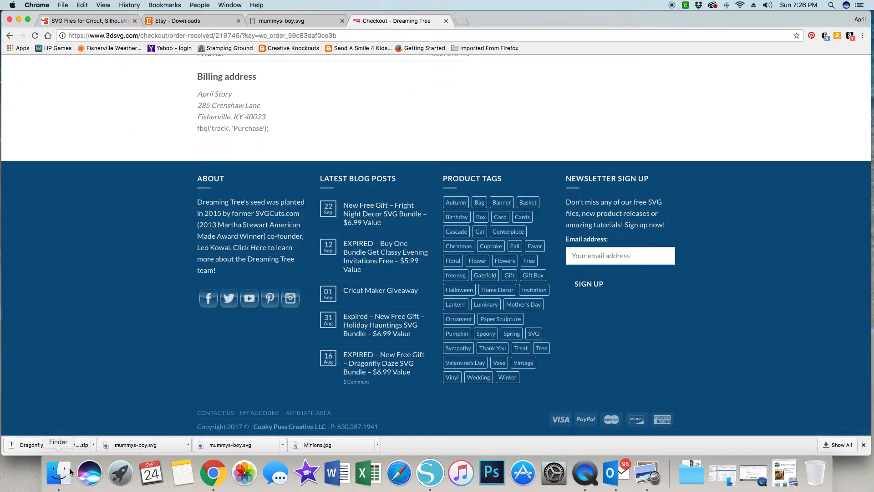
pyautogui.click(63, 473)
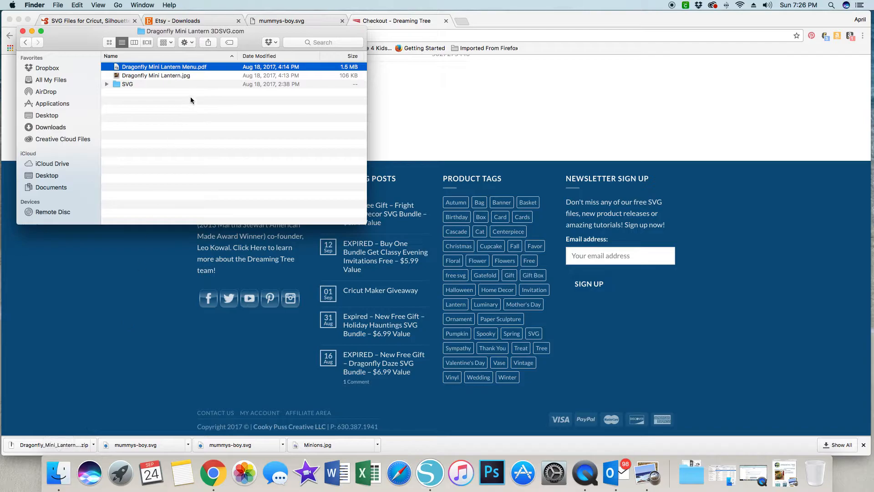
# View Dragonfly Mini Lantern.jpg, then look inside the SVG subfolder and return to the lantern folder
pyautogui.click(174, 78)
pyautogui.doubleClick(175, 76)
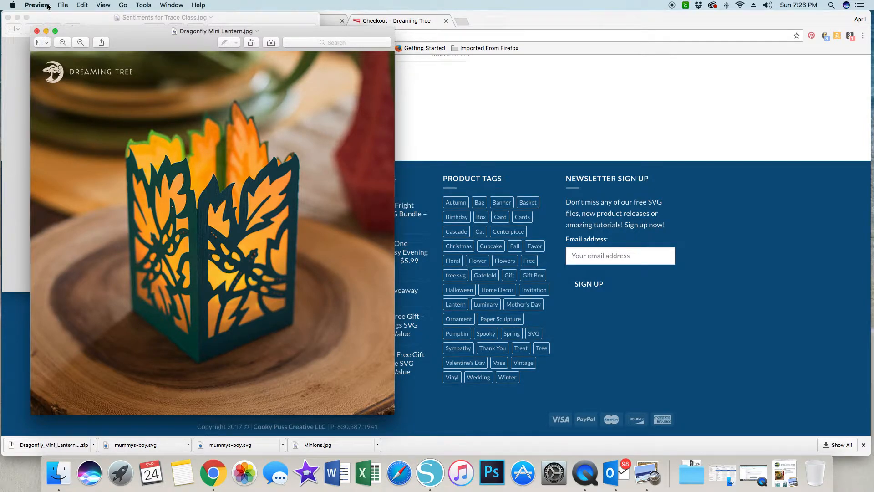
pyautogui.click(46, 31)
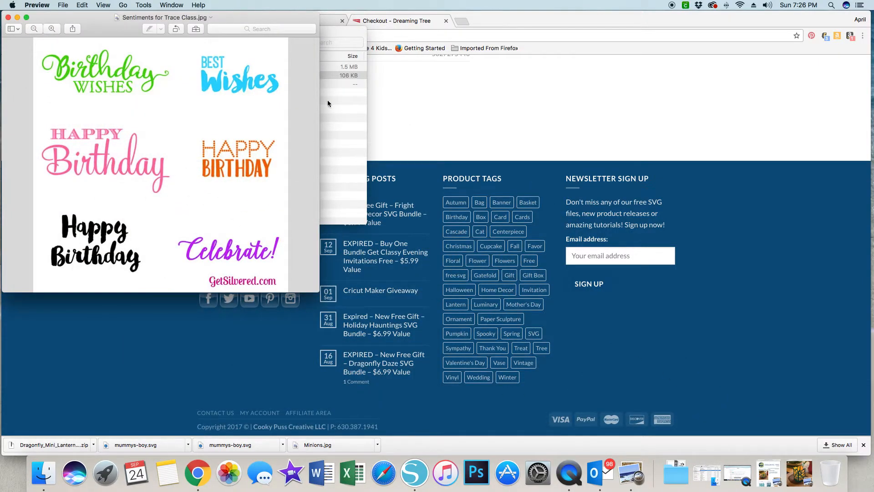
pyautogui.click(360, 116)
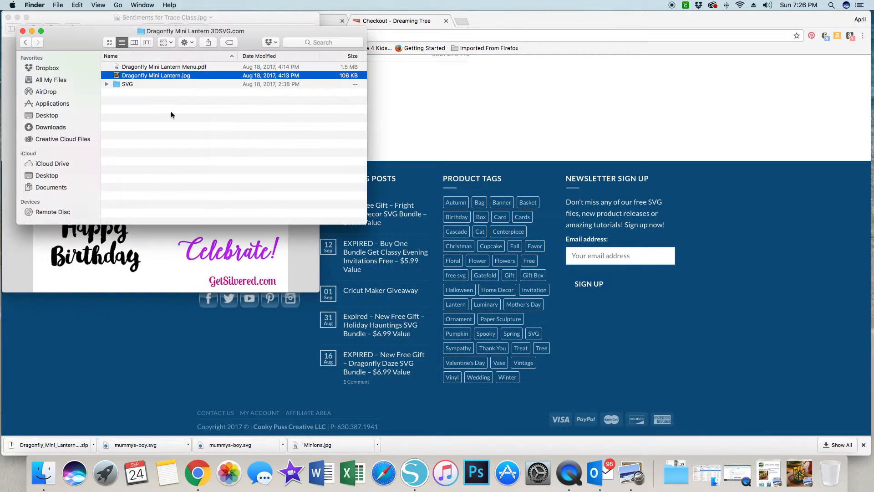
pyautogui.doubleClick(121, 84)
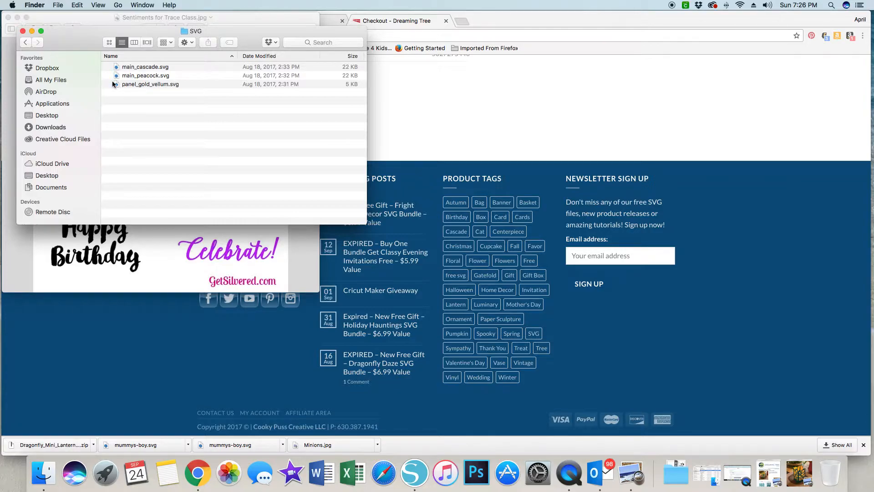
pyautogui.click(25, 43)
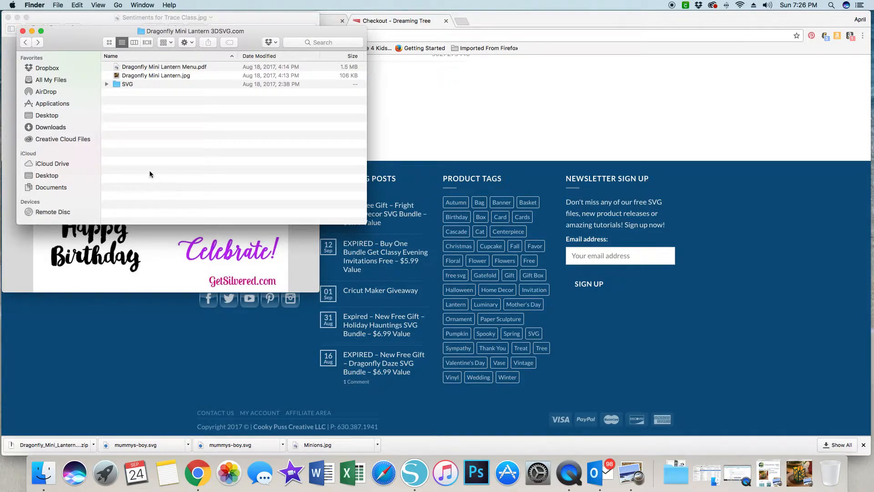
# Open a second Finder window beside the lantern folder's window and show the Desktop in it
pyautogui.click(58, 5)
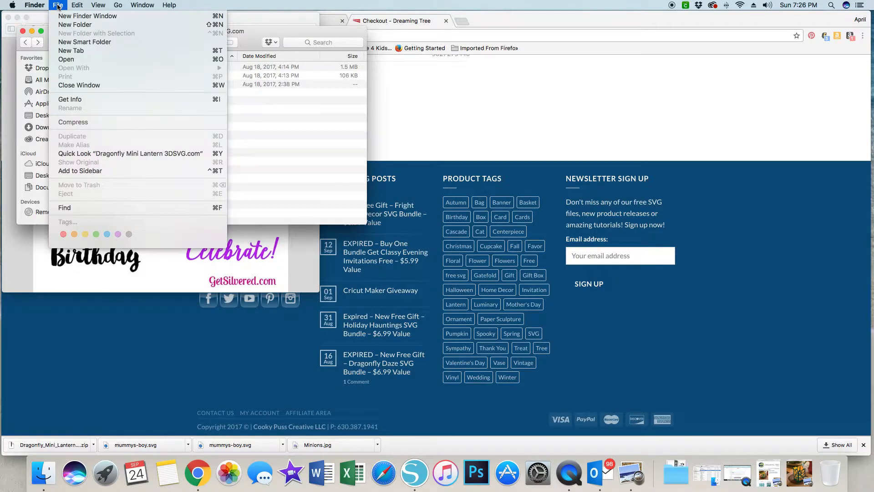
pyautogui.click(63, 17)
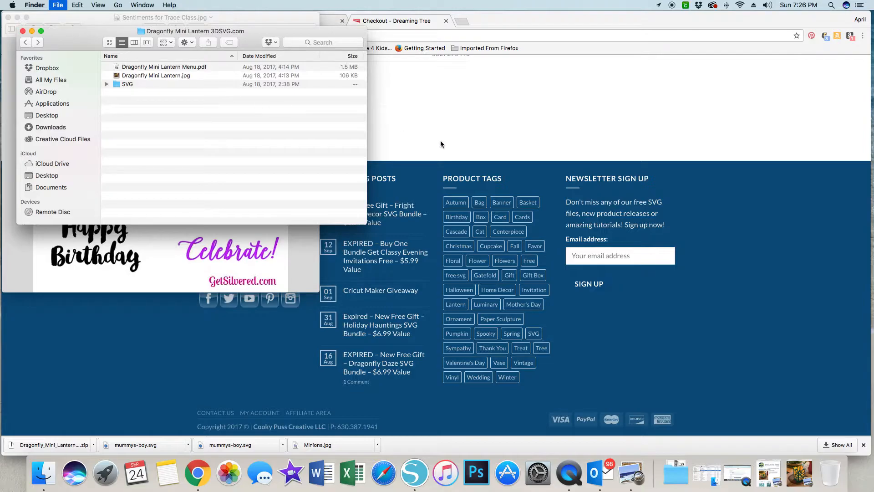
pyautogui.moveTo(222, 46); pyautogui.dragTo(607, 44)
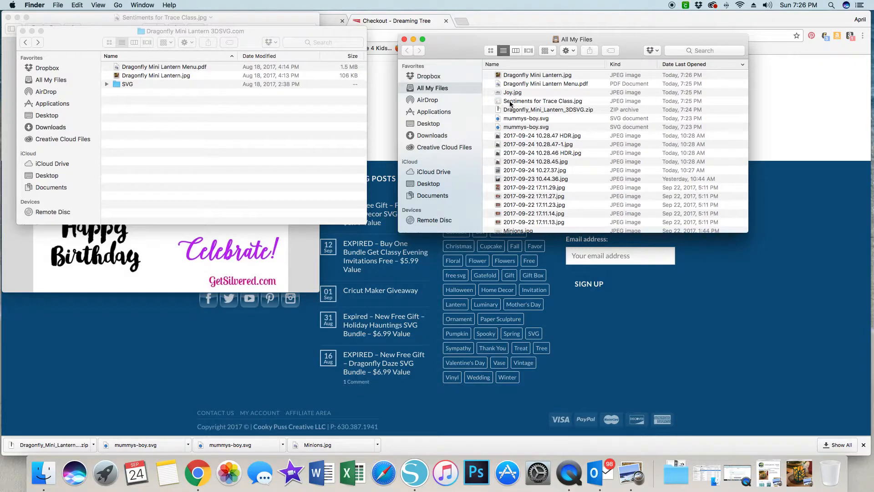
pyautogui.click(440, 124)
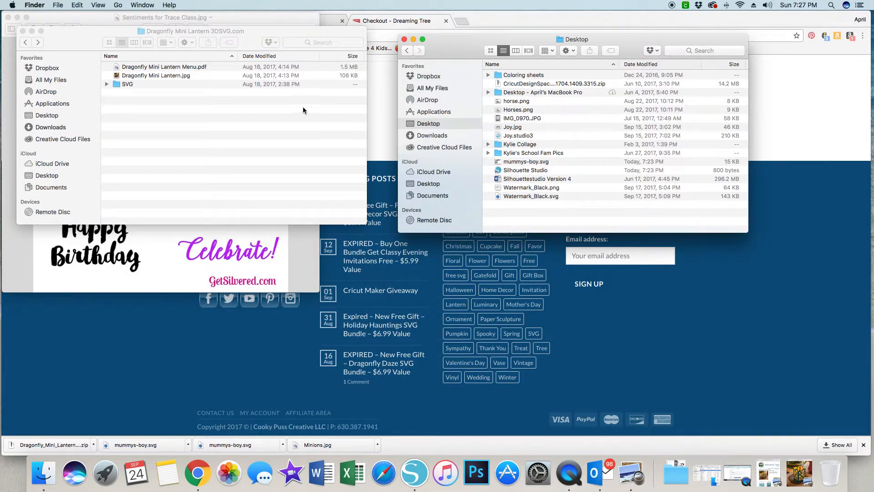
# Move the Dragonfly Mini Lantern 3DSVG.com folder from Downloads to the Desktop
pyautogui.click(117, 83)
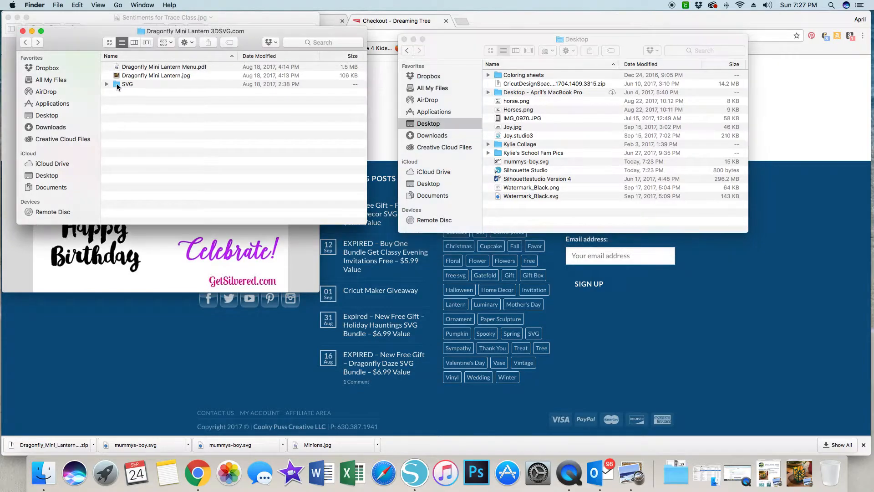
pyautogui.click(26, 42)
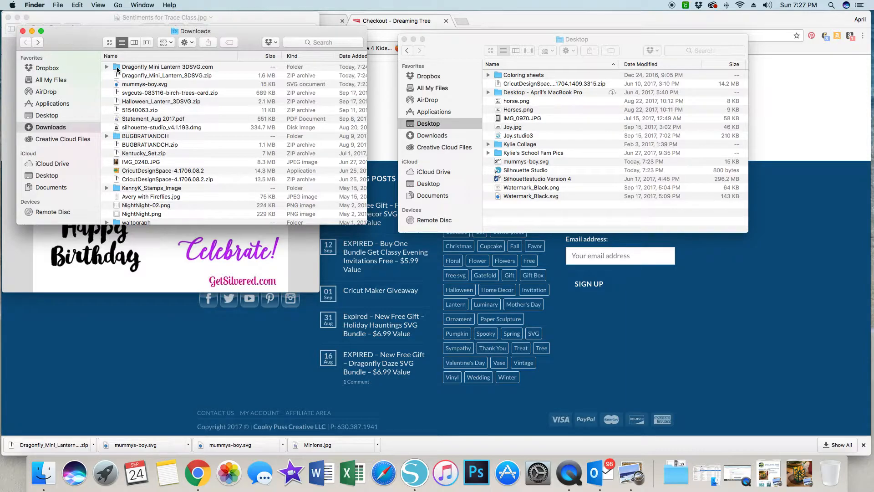
pyautogui.moveTo(117, 70); pyautogui.dragTo(577, 120)
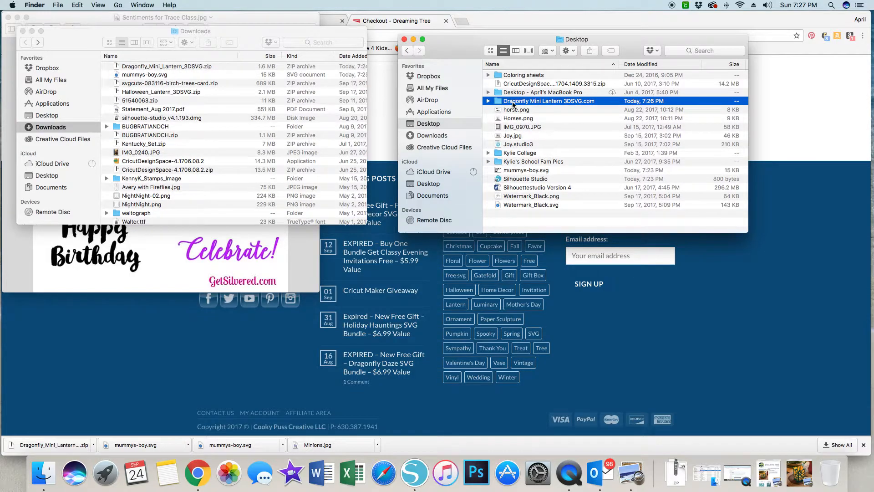
pyautogui.scroll(1, 383, 118)
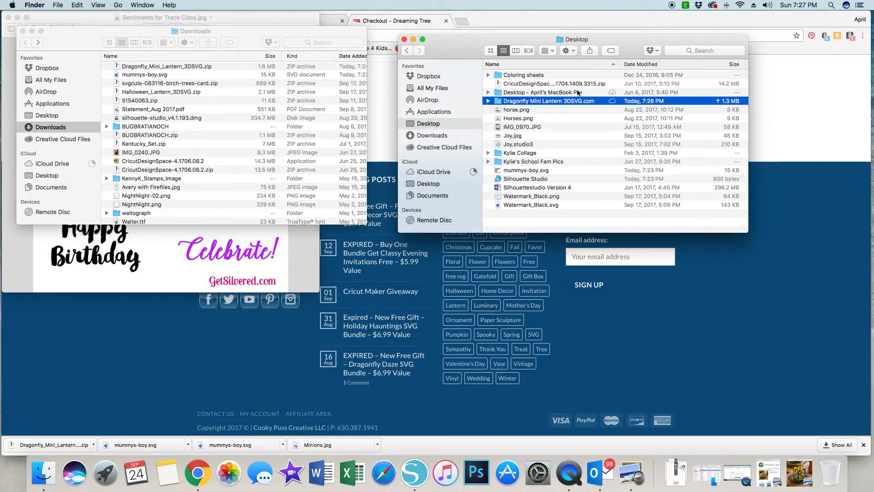
# Switch back to Chrome and open the Free Designs page on the SVGCuts site
pyautogui.click(807, 86)
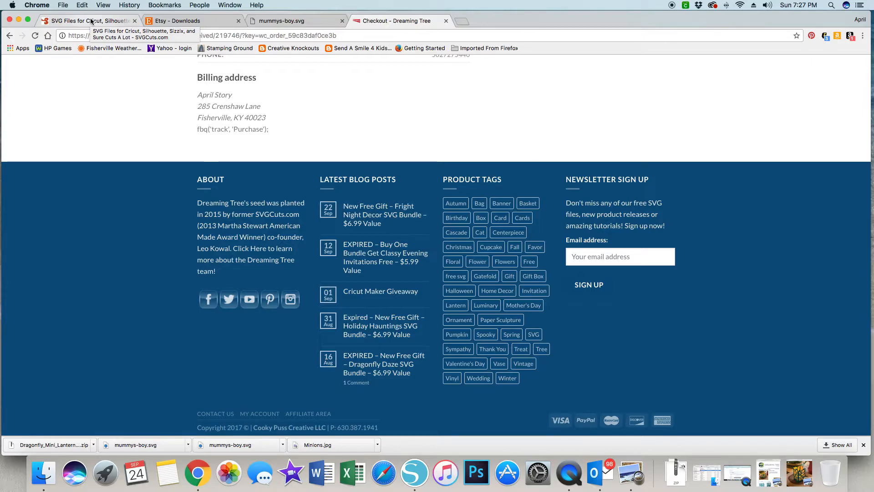
pyautogui.click(164, 21)
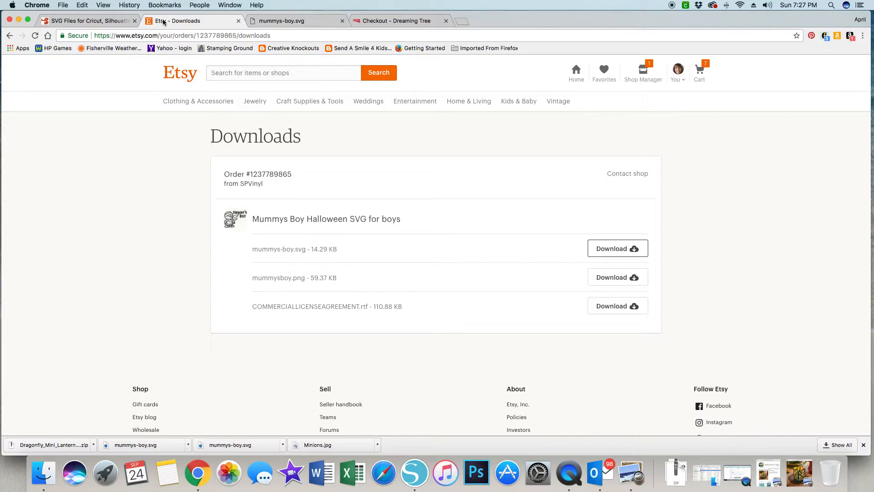
pyautogui.click(73, 21)
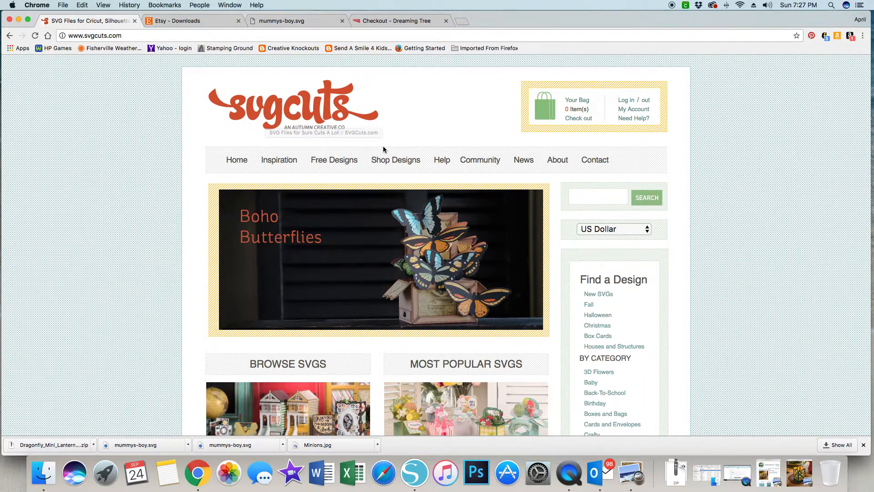
pyautogui.scroll(-5, 483, 142)
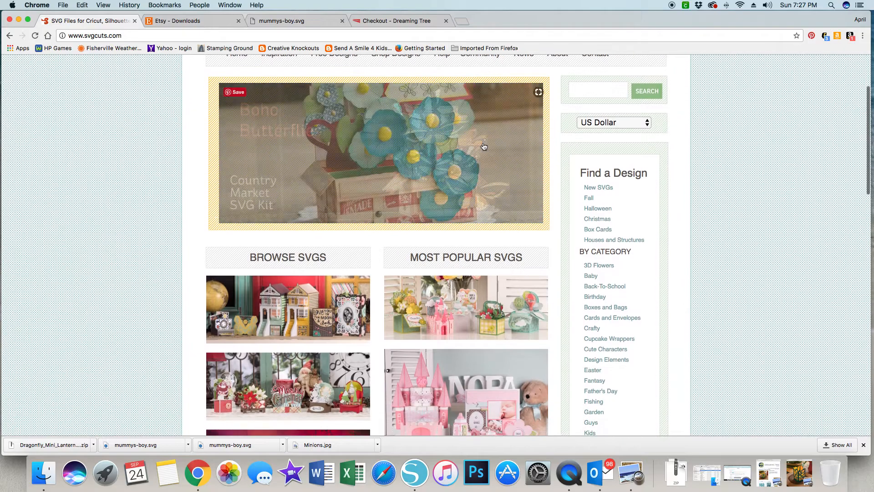
pyautogui.scroll(5, 484, 144)
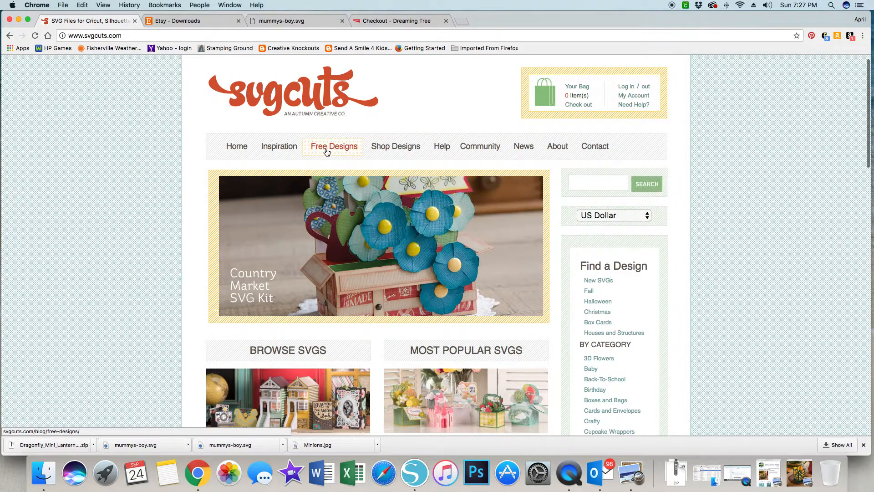
pyautogui.click(332, 151)
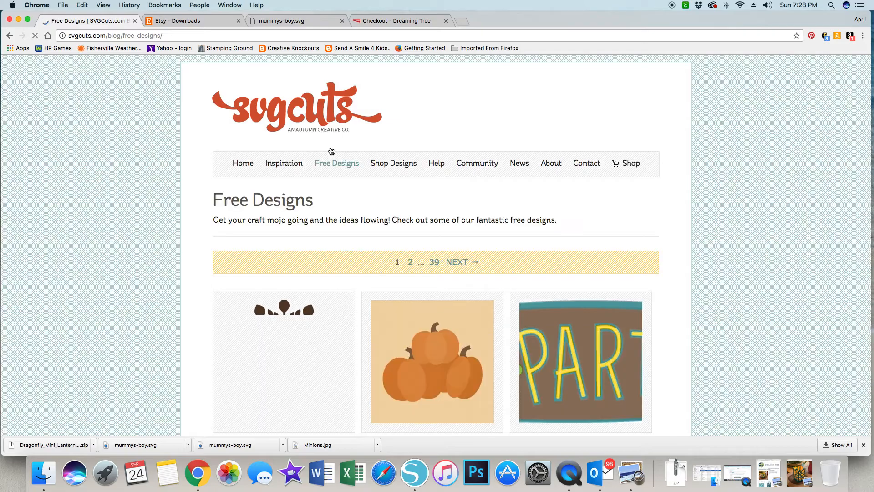
# Look through the first page of SVGCuts free designs and advance to page 2
pyautogui.scroll(-2, 663, 222)
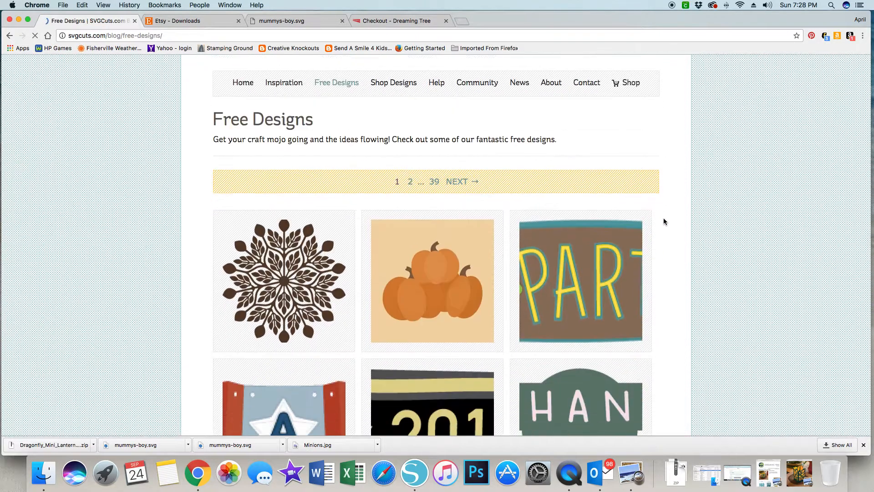
pyautogui.scroll(-8, 663, 222)
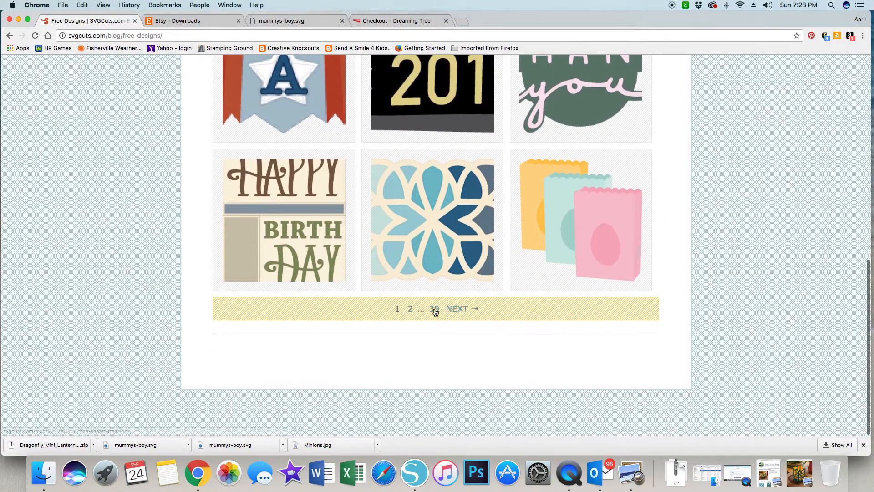
pyautogui.click(456, 310)
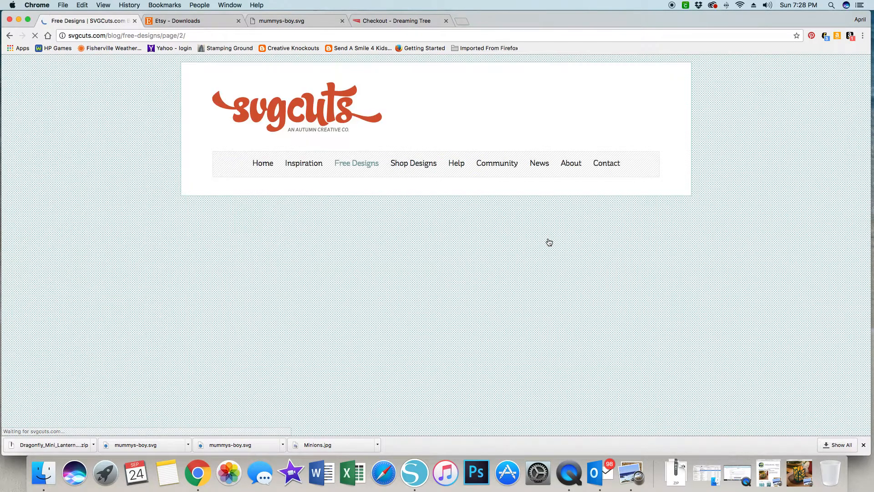
pyautogui.hscroll(-5, 668, 236)
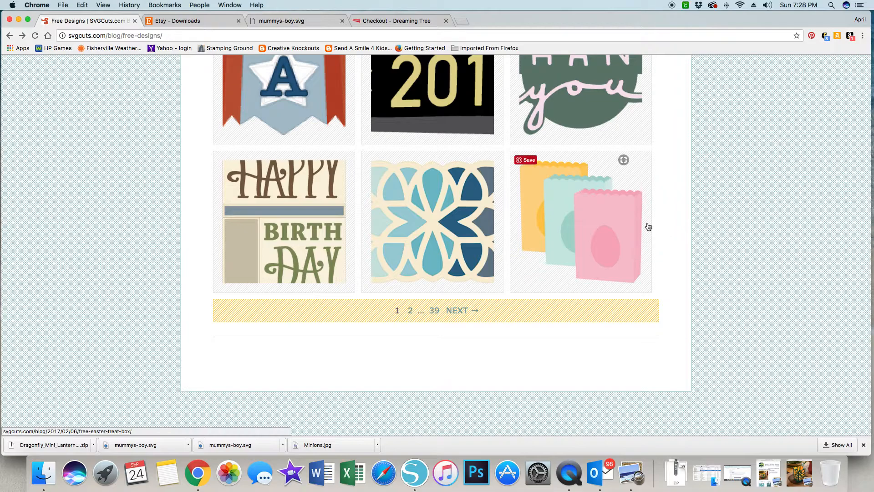
pyautogui.scroll(5, 649, 226)
pyautogui.scroll(-5, 648, 227)
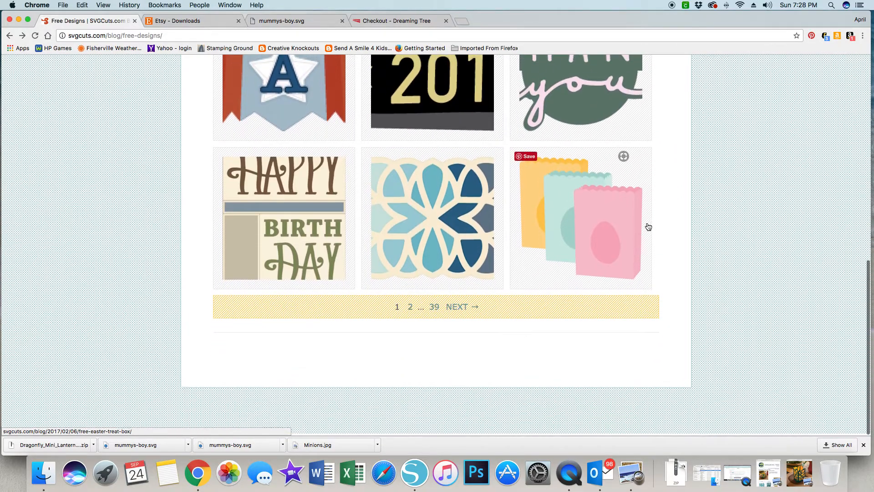
pyautogui.click(465, 310)
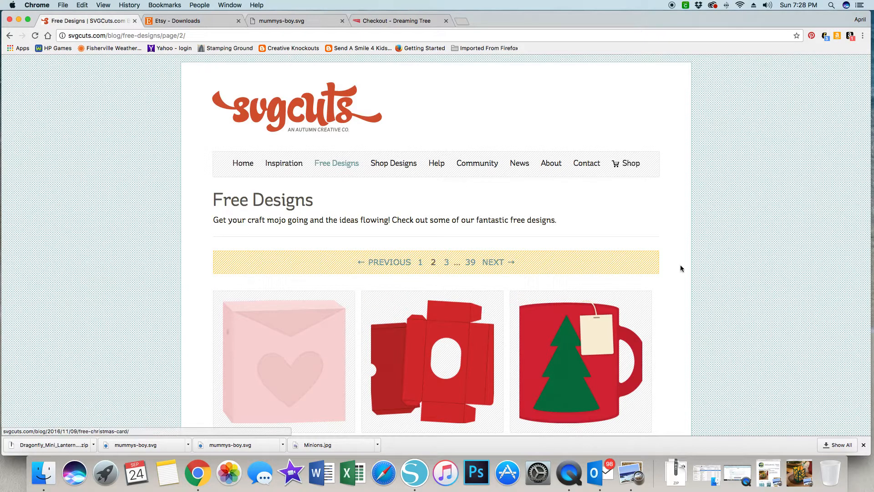
# Find the Birch Trees Card among the free designs on page 2, open it and look down its page
pyautogui.scroll(-7, 681, 268)
pyautogui.scroll(-7, 681, 268)
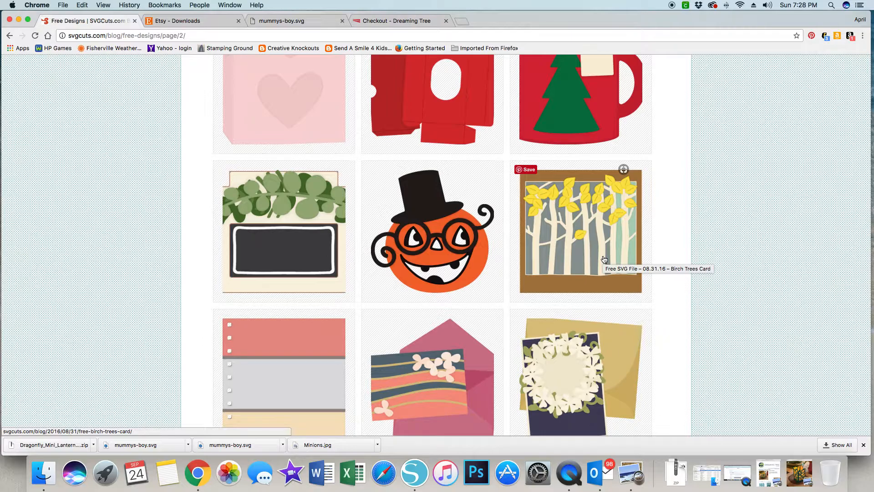
pyautogui.click(604, 259)
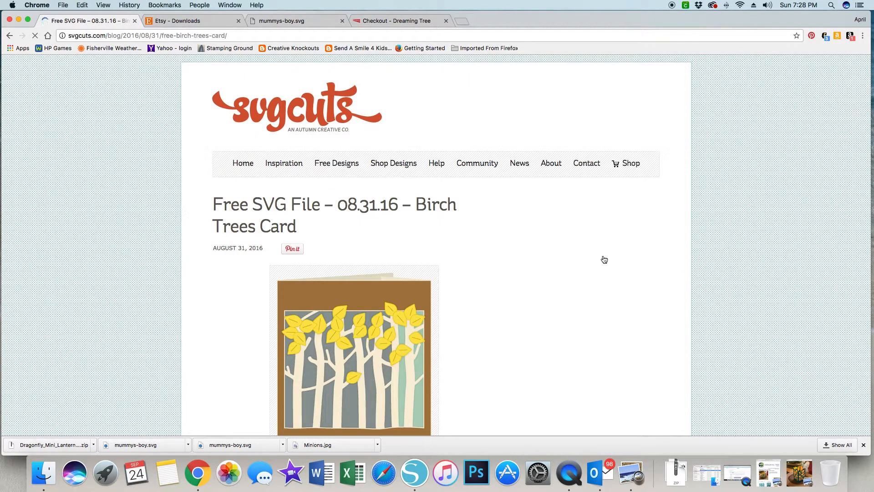
pyautogui.scroll(-10, 604, 259)
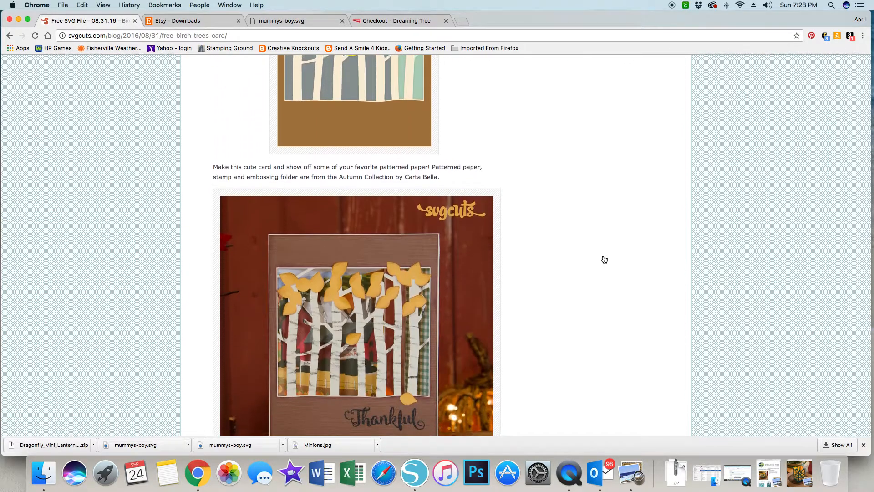
# Look through the Birch Trees Card page on SVGCuts and download the free card file
pyautogui.scroll(-5, 604, 258)
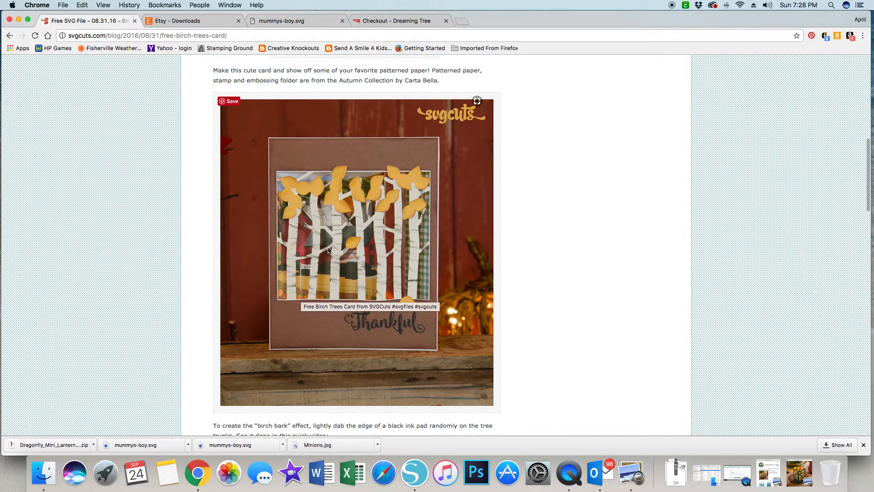
pyautogui.scroll(2, 530, 239)
pyautogui.scroll(15, 529, 240)
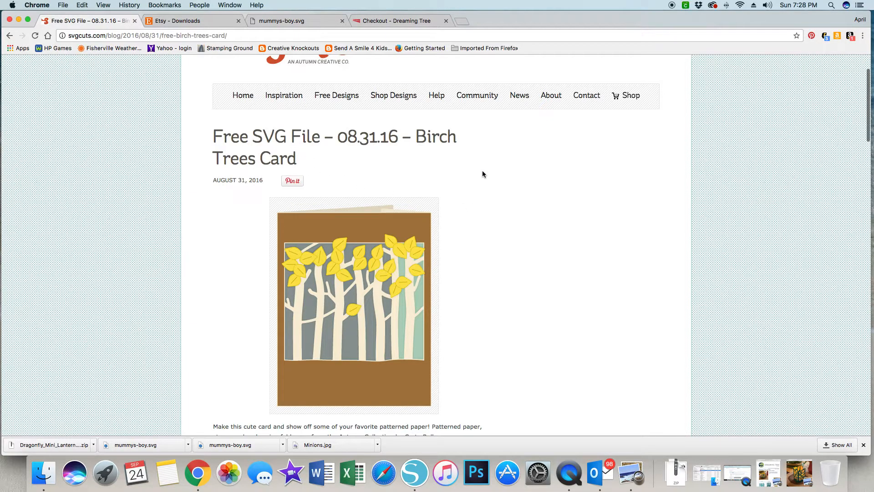
pyautogui.scroll(-20, 483, 173)
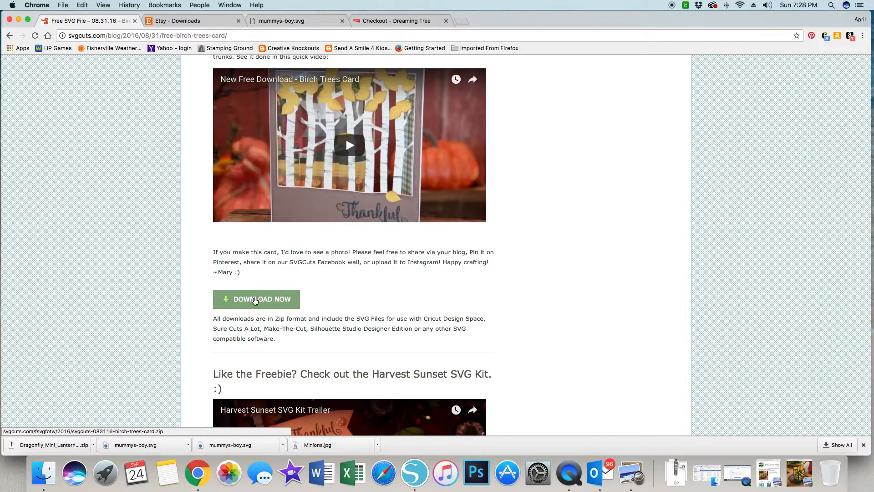
pyautogui.click(255, 300)
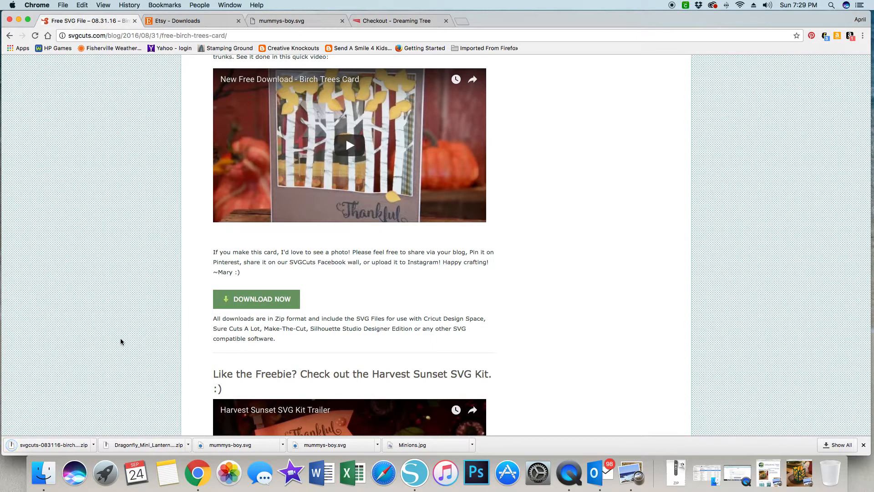
# Extract the downloaded birch trees card zip and move the svgcuts-083116-birch-trees-card folder from Downloads to the Desktop
pyautogui.click(40, 444)
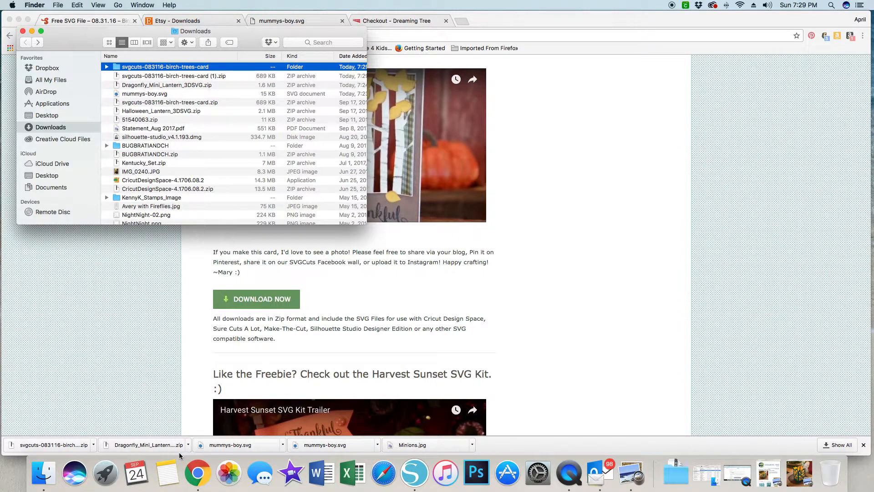
pyautogui.click(47, 476)
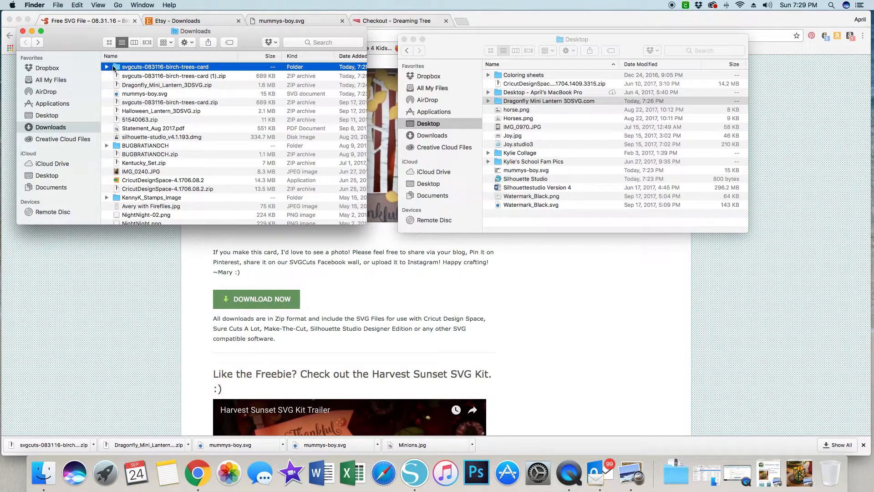
pyautogui.moveTo(119, 70); pyautogui.dragTo(578, 134)
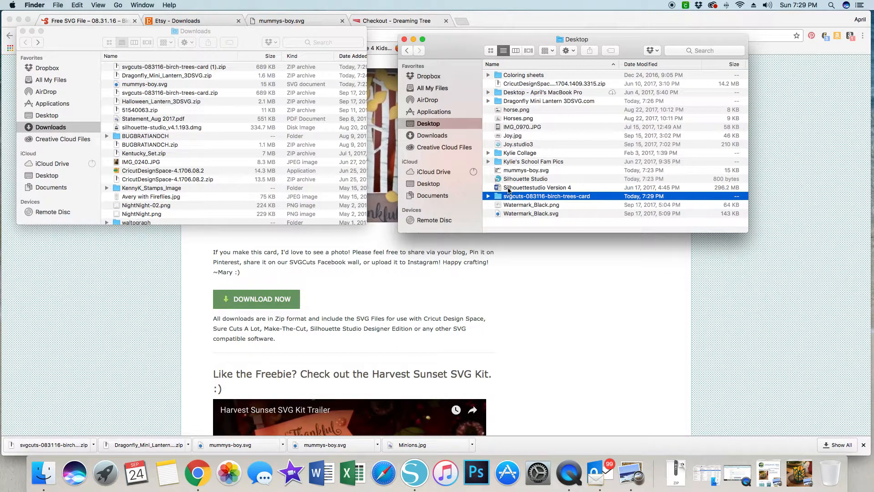
# Switch to Silhouette Studio and browse to the Desktop folder for a file to open
pyautogui.click(415, 476)
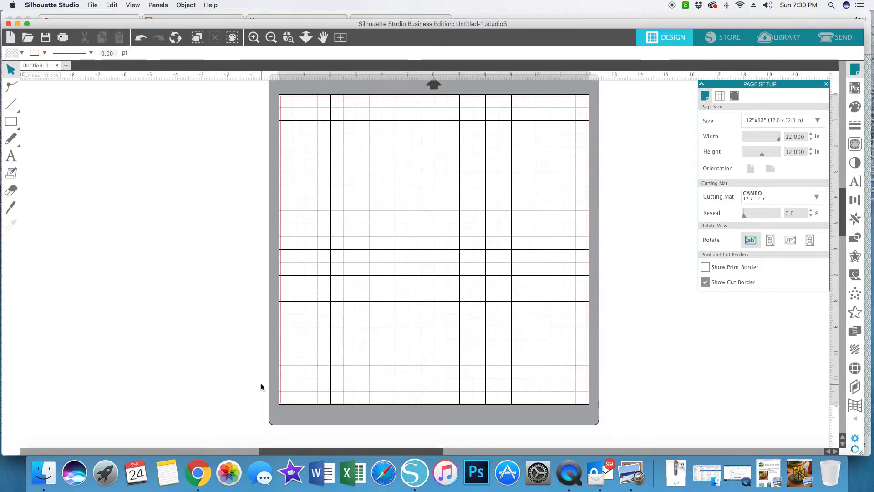
pyautogui.hscroll(-2, 262, 385)
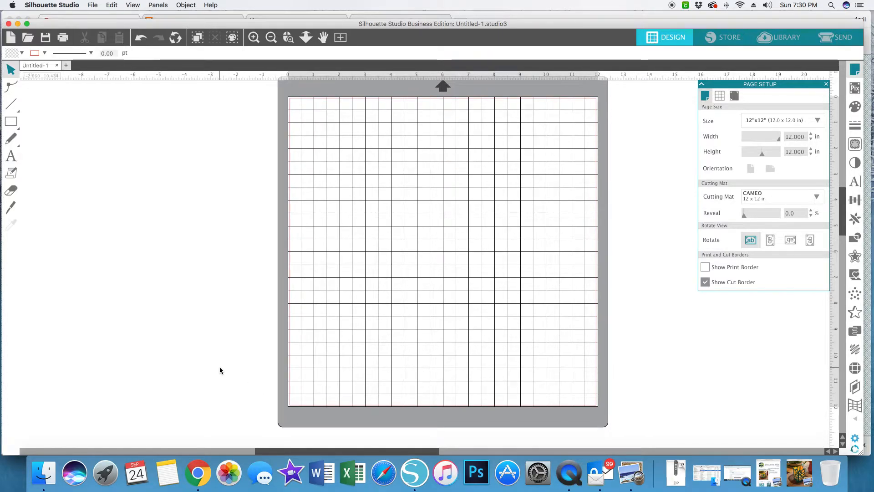
pyautogui.scroll(1, 228, 368)
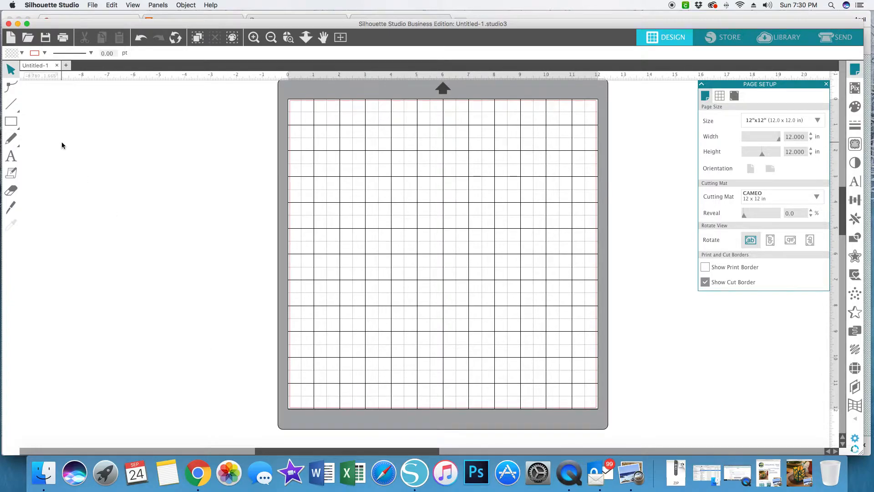
pyautogui.click(93, 5)
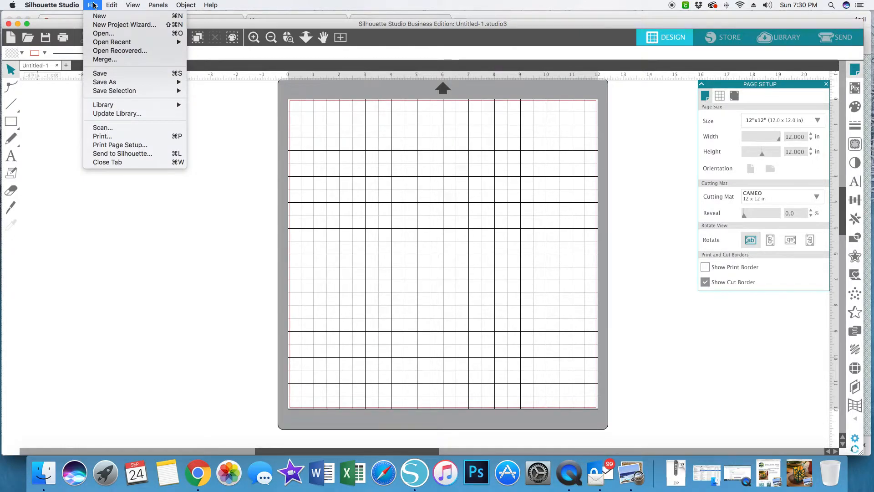
pyautogui.click(97, 33)
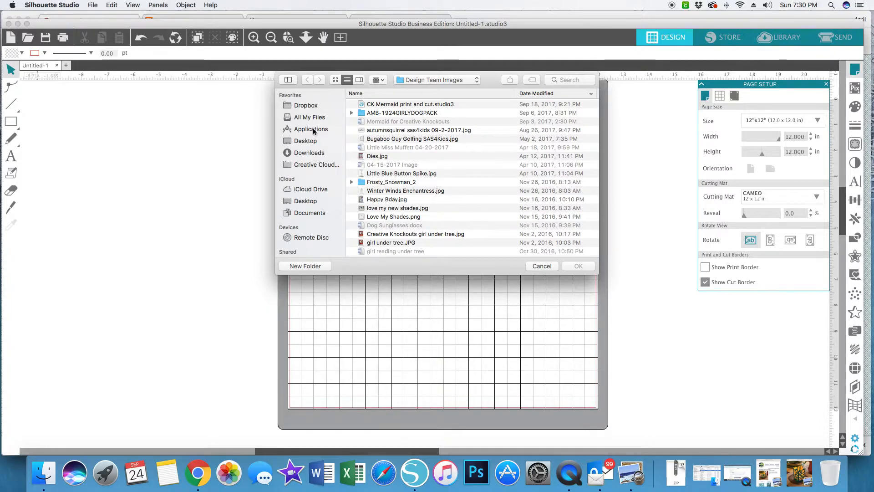
pyautogui.click(308, 142)
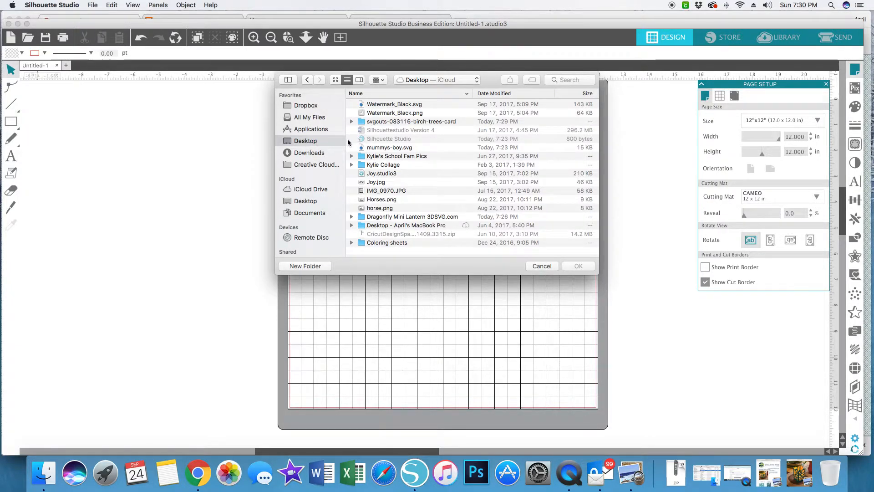
# Open side_panel2.svg from the Card folder within SVG Files of the svgcuts-083116-birch-trees-card folder
pyautogui.doubleClick(363, 122)
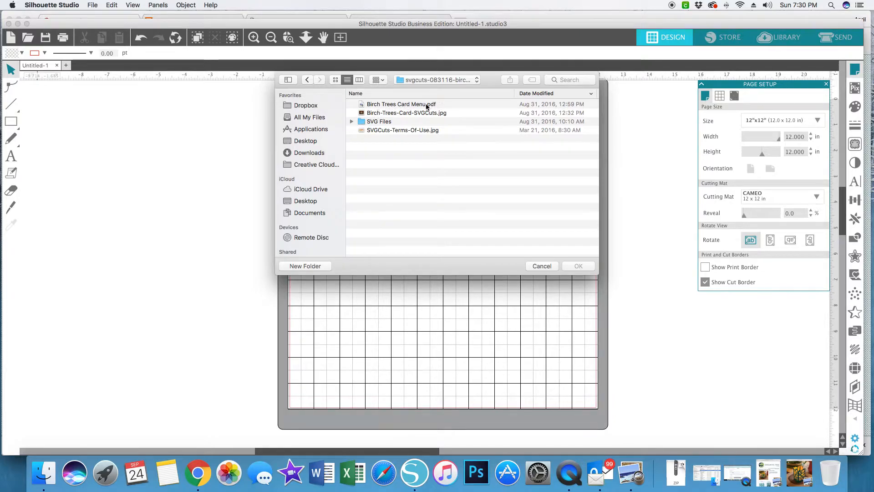
pyautogui.doubleClick(361, 122)
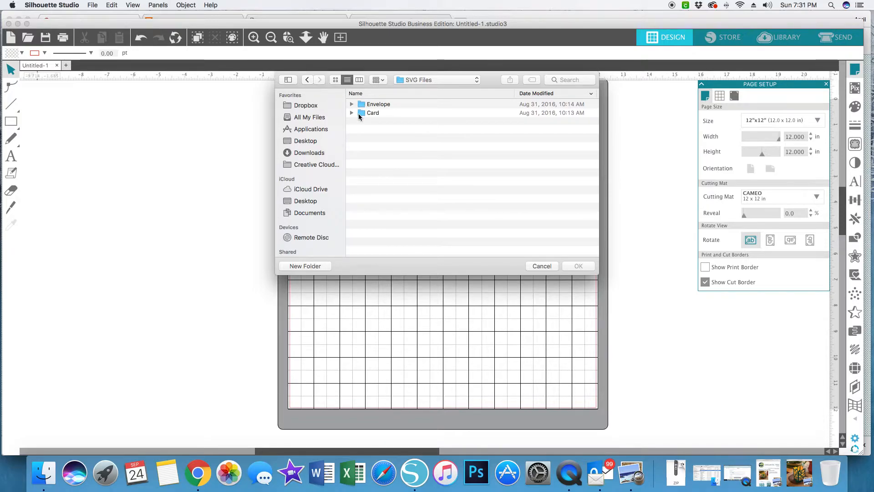
pyautogui.doubleClick(372, 113)
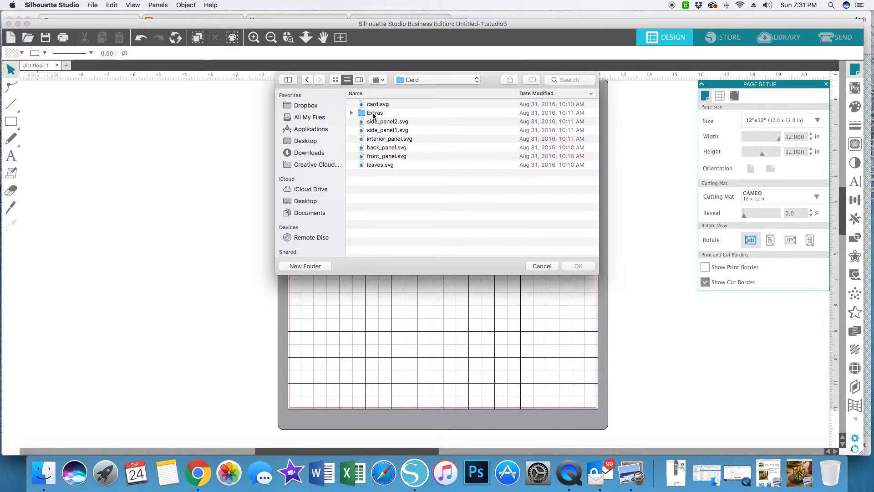
pyautogui.click(373, 103)
pyautogui.click(374, 122)
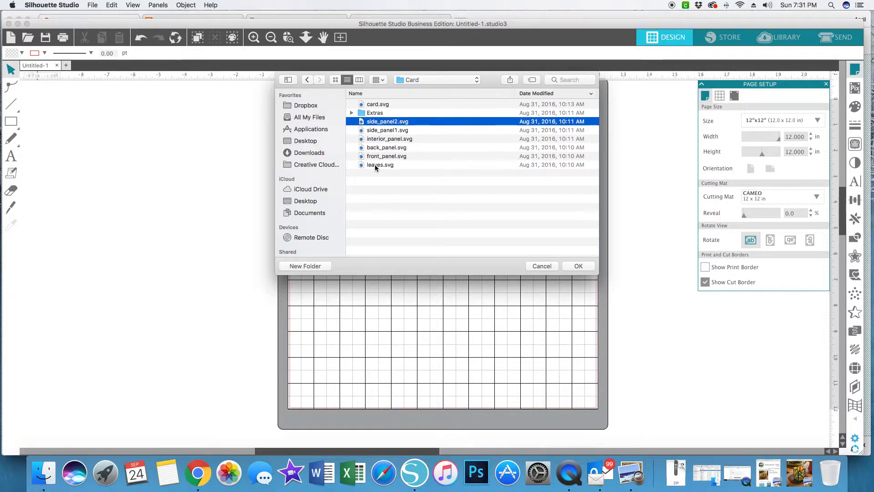
pyautogui.doubleClick(374, 122)
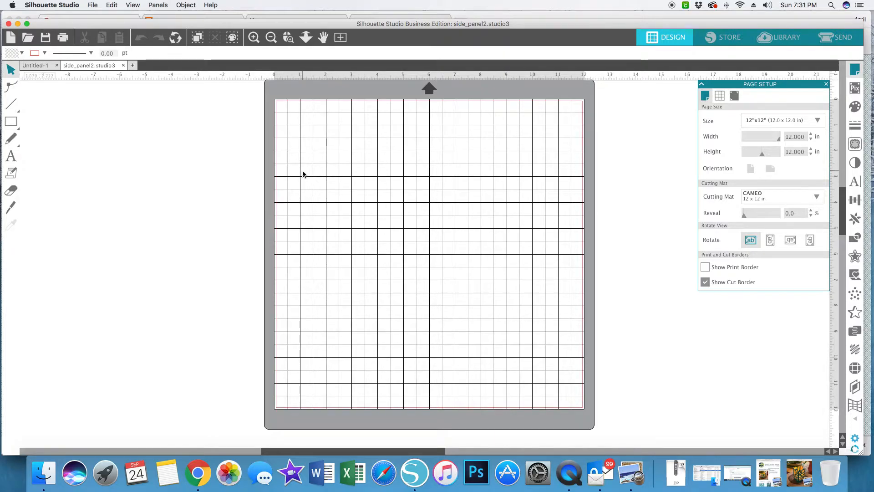
# Move the green side panel from below the cutting mat onto the mat's left side
pyautogui.scroll(3, 303, 173)
pyautogui.scroll(-3, 303, 172)
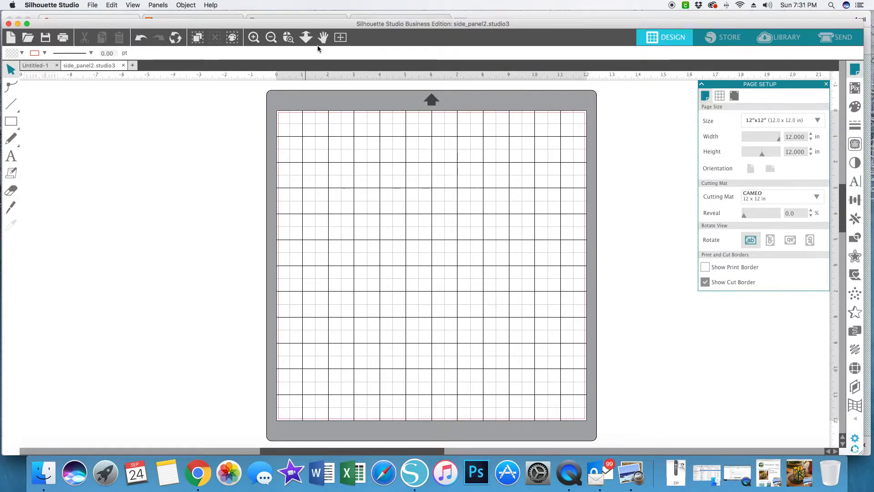
pyautogui.click(271, 38)
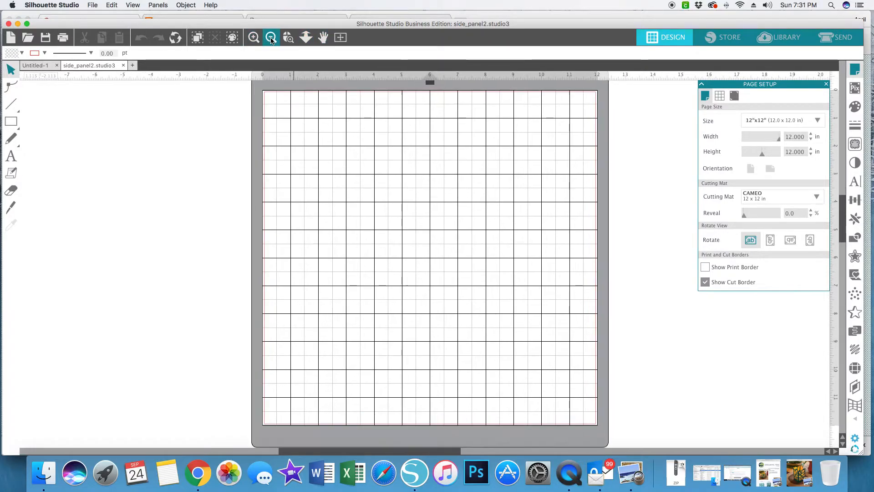
pyautogui.click(271, 38)
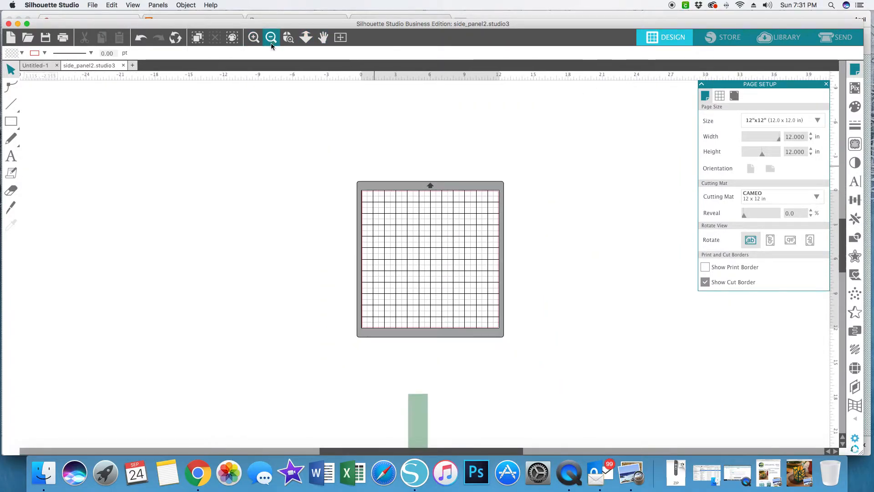
pyautogui.moveTo(421, 416); pyautogui.dragTo(382, 245)
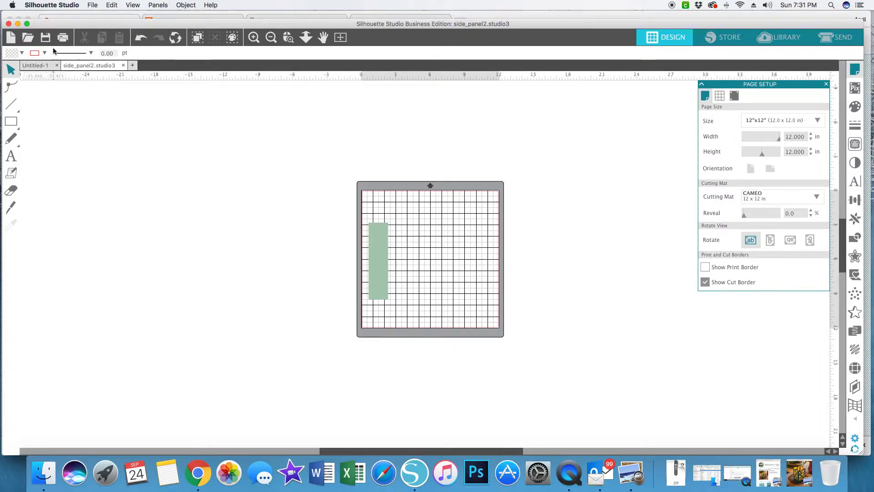
# Open side_panel1.svg from the Card folder
pyautogui.click(91, 5)
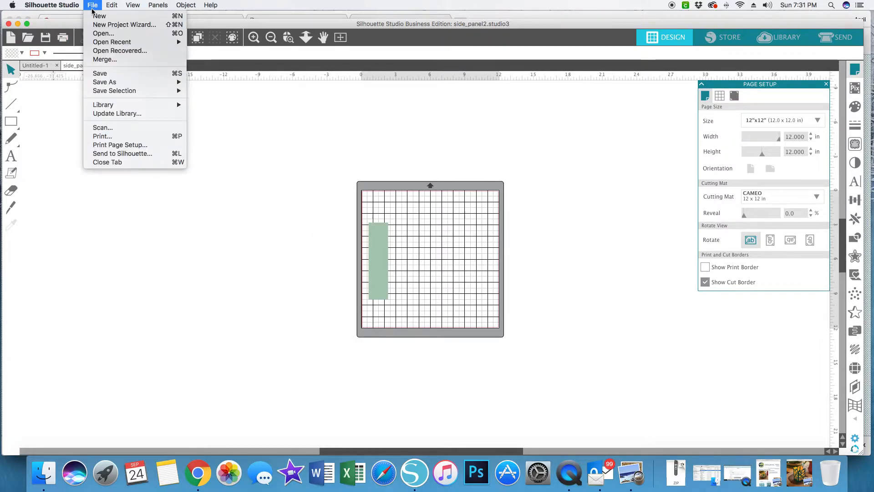
pyautogui.moveTo(104, 43)
pyautogui.click(104, 34)
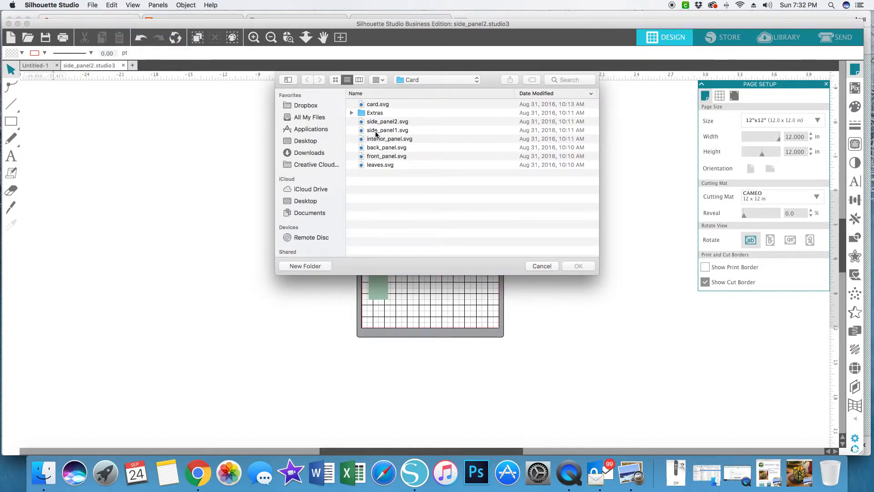
pyautogui.click(376, 133)
pyautogui.doubleClick(376, 131)
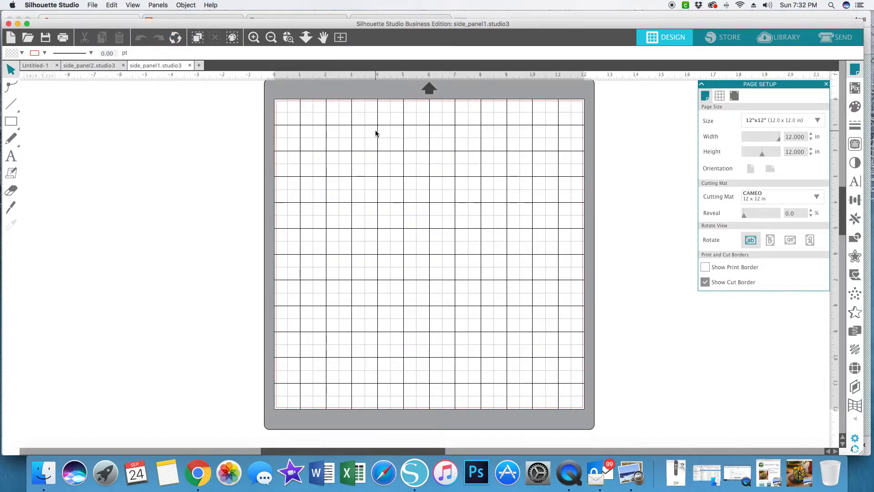
# Move the orange side panel up onto the cutting mat, along its left edge, and deselect it
pyautogui.scroll(-10, 375, 133)
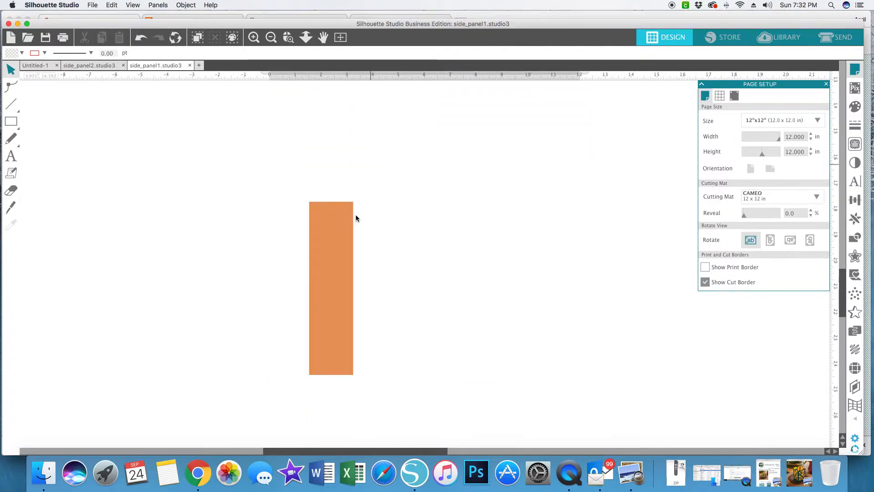
pyautogui.scroll(5, 336, 180)
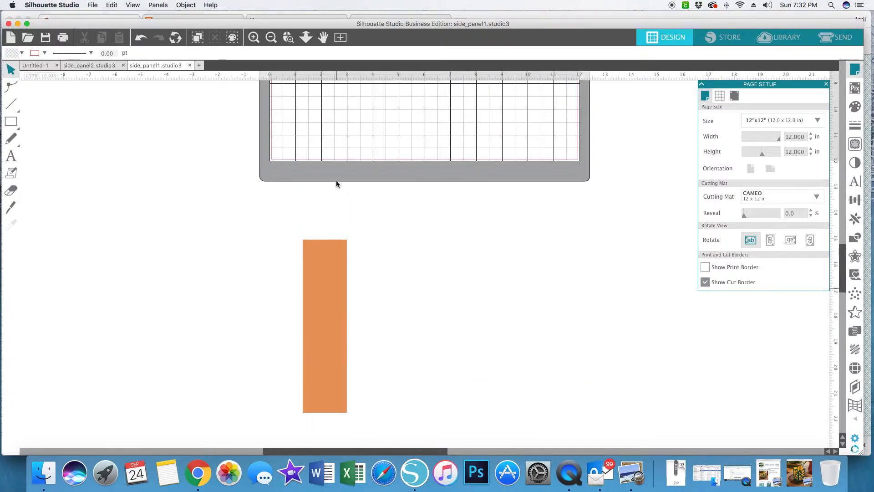
pyautogui.moveTo(329, 296); pyautogui.dragTo(303, 133)
pyautogui.scroll(5, 304, 133)
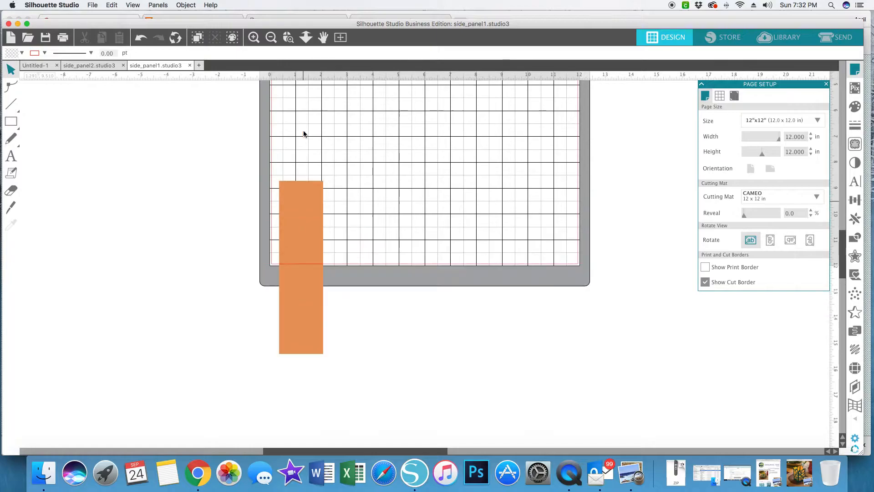
pyautogui.moveTo(307, 336); pyautogui.dragTo(301, 149)
pyautogui.press('Escape')
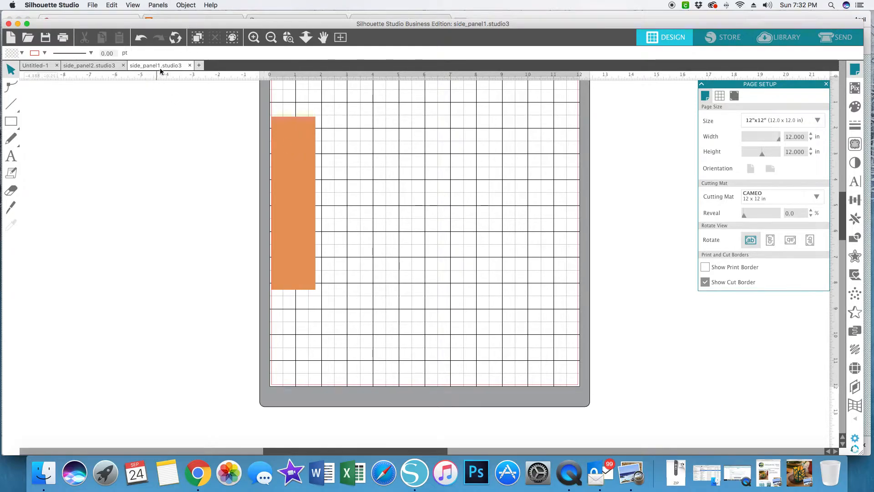
# Compare the side_panel2 document with the side_panel1 document
pyautogui.click(92, 66)
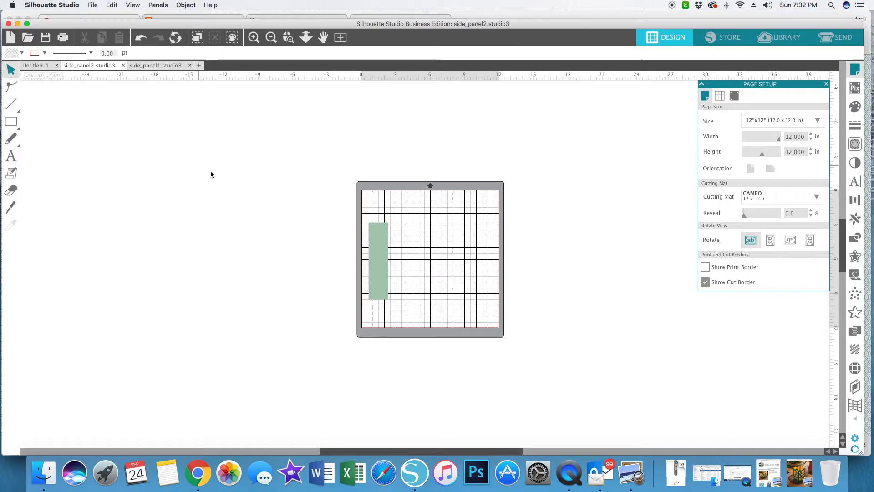
pyautogui.click(165, 65)
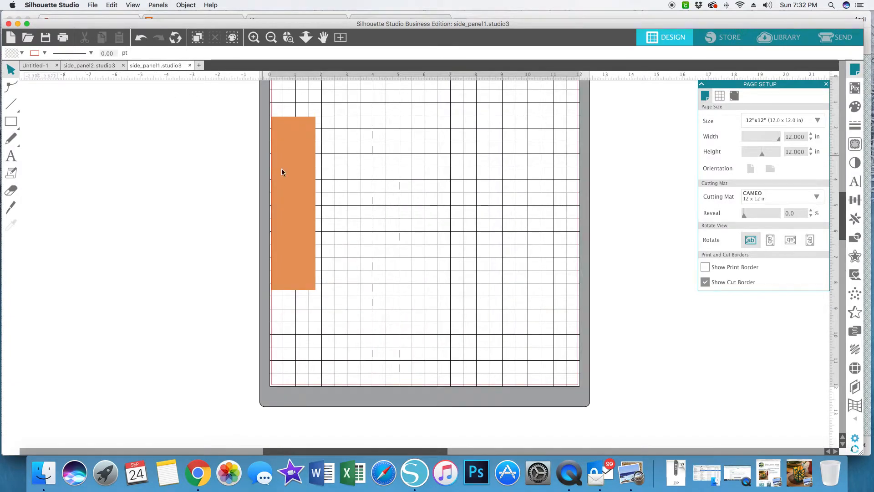
pyautogui.scroll(5, 308, 189)
pyautogui.moveTo(300, 387); pyautogui.dragTo(293, 202)
pyautogui.click(302, 344)
# Open card.svg from the Card folder and locate the card design below the cutting mat
pyautogui.click(92, 6)
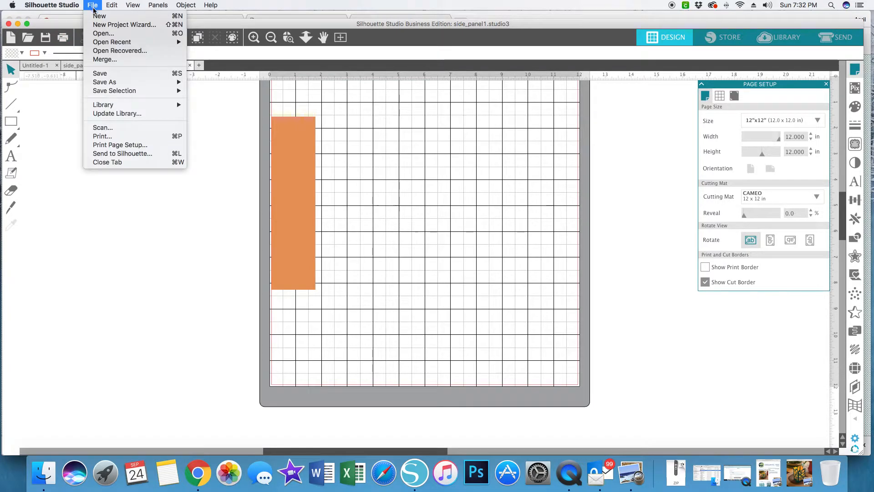
pyautogui.click(101, 34)
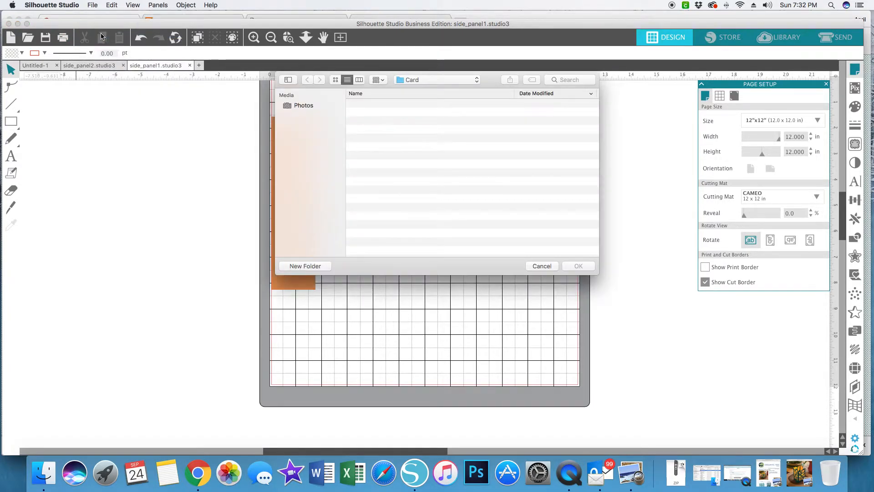
pyautogui.doubleClick(381, 103)
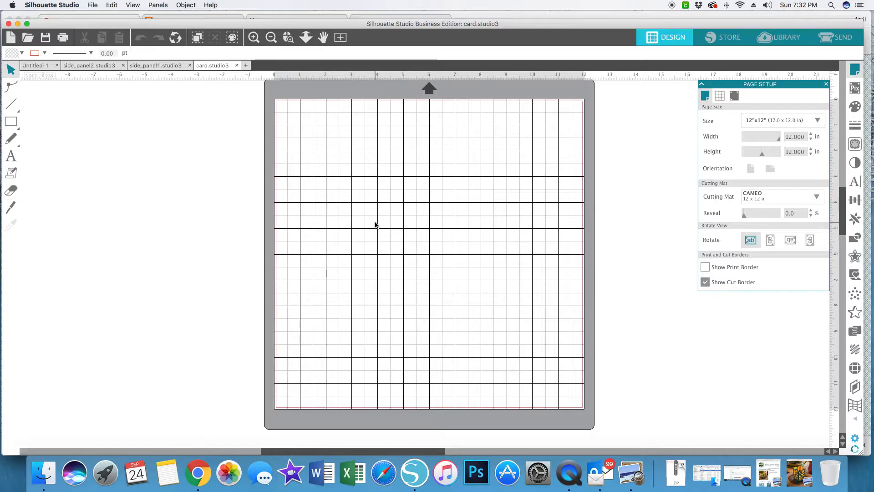
pyautogui.click(273, 38)
pyautogui.click(273, 38)
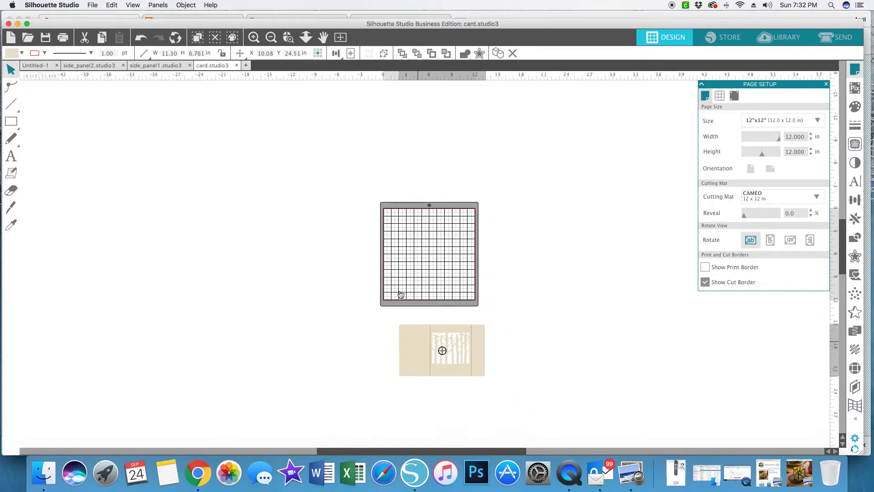
# Move the beige card design up onto the cutting mat, overlapping its left edge, and copy it
pyautogui.moveTo(419, 341); pyautogui.dragTo(380, 230)
pyautogui.rightClick(380, 232)
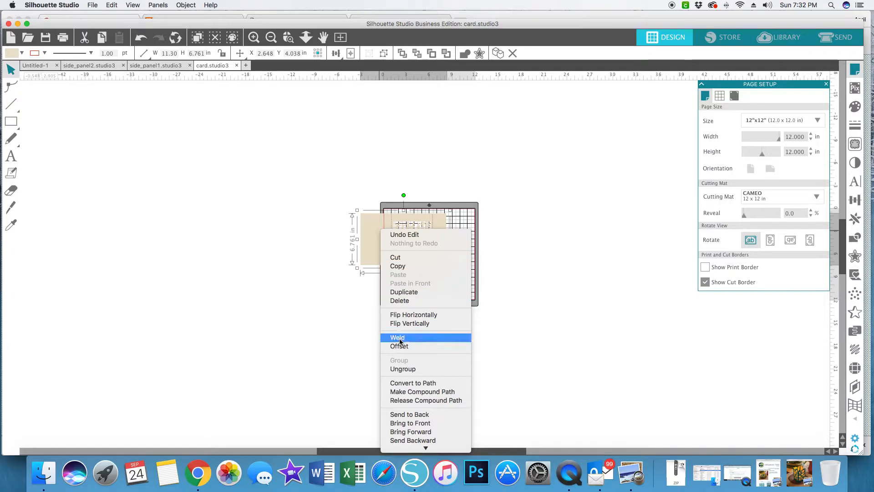
pyautogui.click(395, 266)
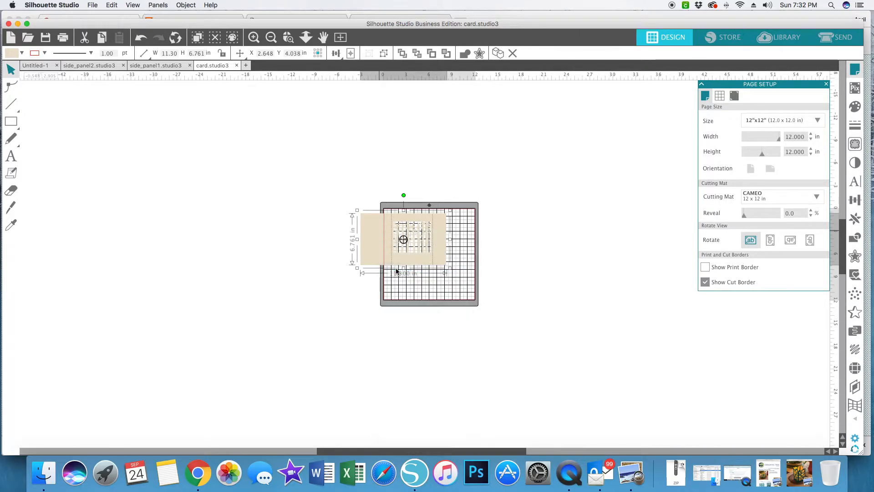
# Paste the copied card design into the side_panel2 document
pyautogui.click(92, 67)
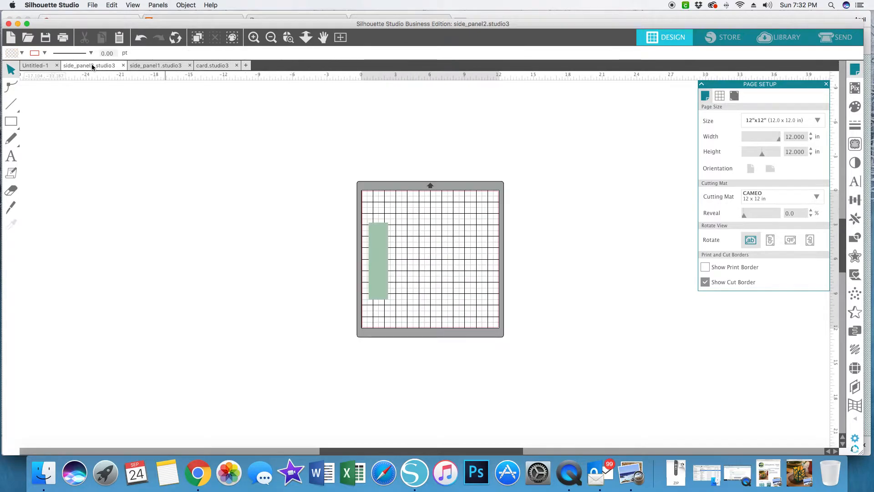
pyautogui.click(302, 197)
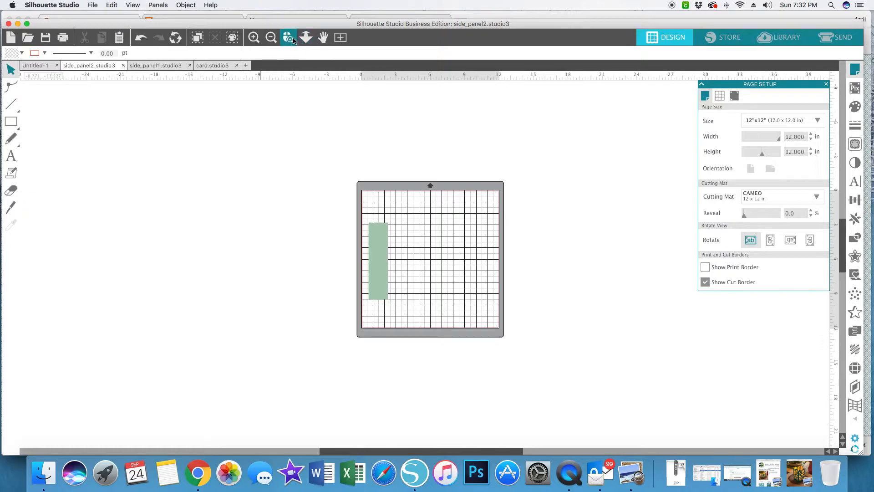
pyautogui.click(254, 38)
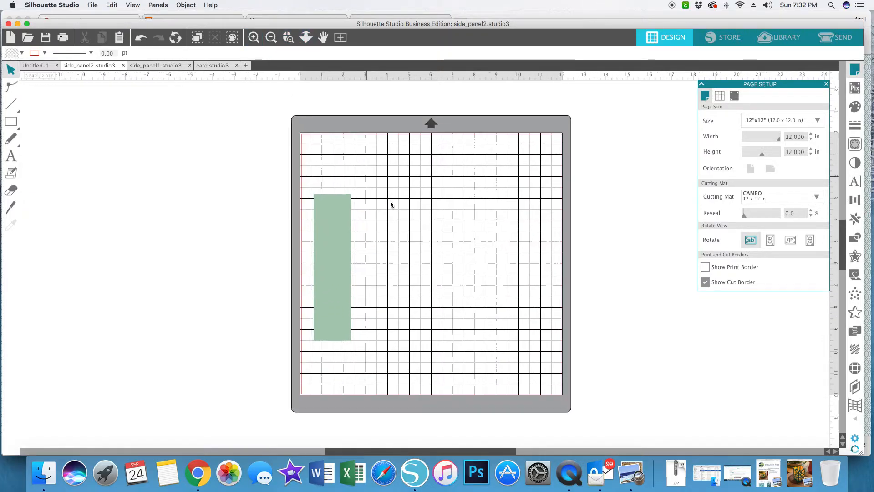
pyautogui.rightClick(402, 219)
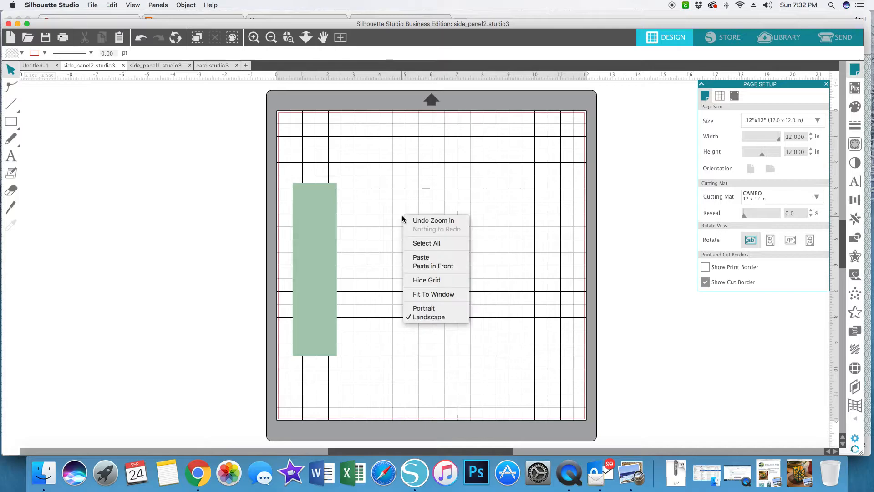
pyautogui.click(421, 258)
# Place the card design across the upper part of the mat and shift the green panel slightly up and left
pyautogui.moveTo(388, 273); pyautogui.dragTo(470, 263)
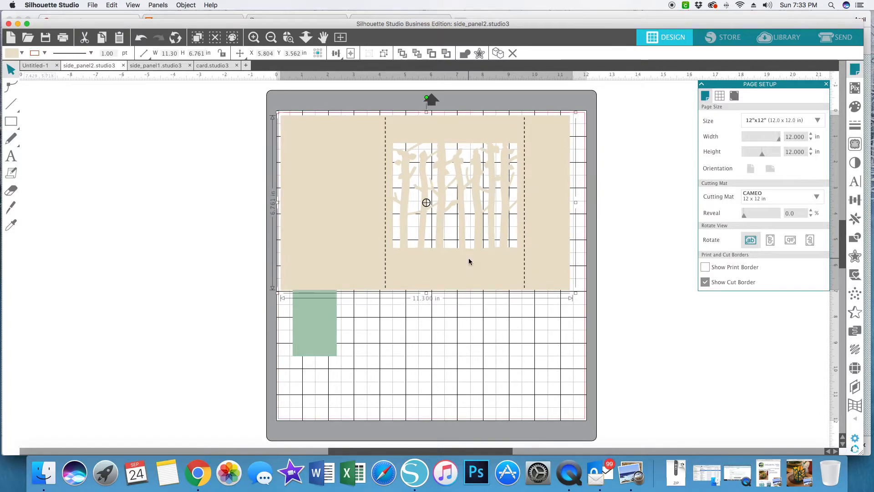
pyautogui.moveTo(333, 342); pyautogui.dragTo(324, 308)
pyautogui.click(151, 87)
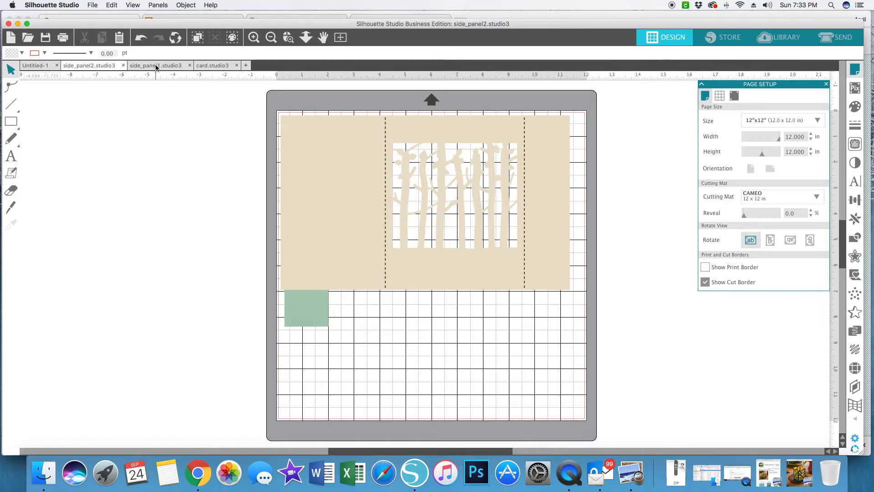
# Move the orange panel up onto the mat in side_panel1, copy it and paste it into the side_panel2 document
pyautogui.click(162, 67)
pyautogui.scroll(-2, 317, 325)
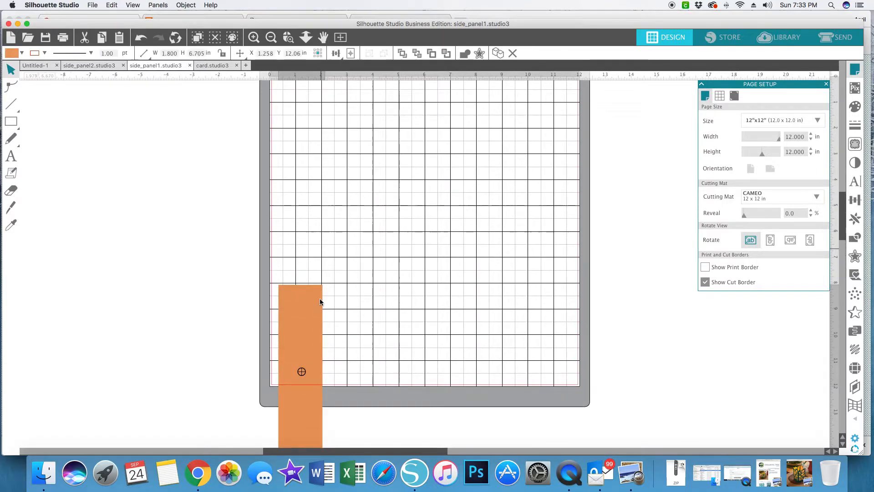
pyautogui.rightClick(305, 235)
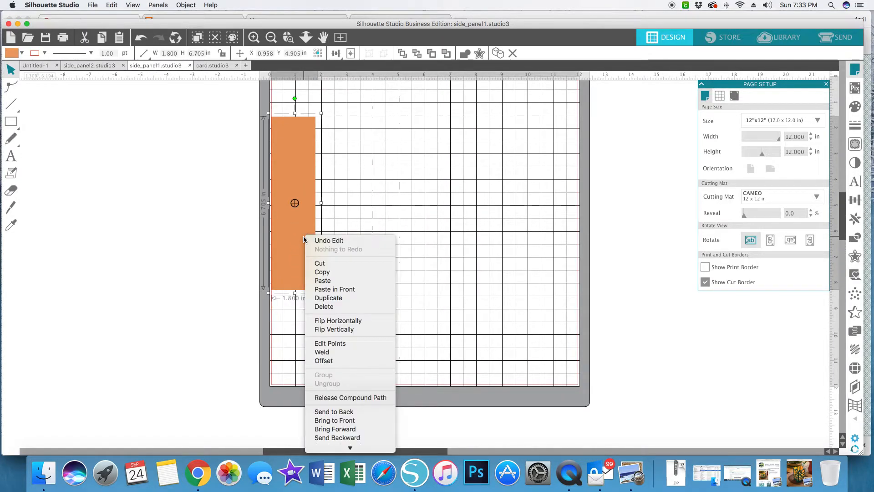
pyautogui.click(325, 272)
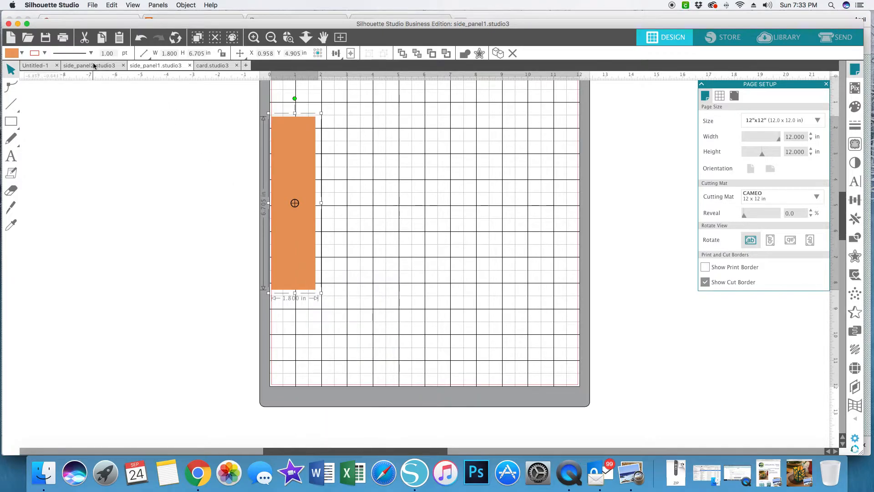
pyautogui.click(93, 66)
pyautogui.rightClick(430, 241)
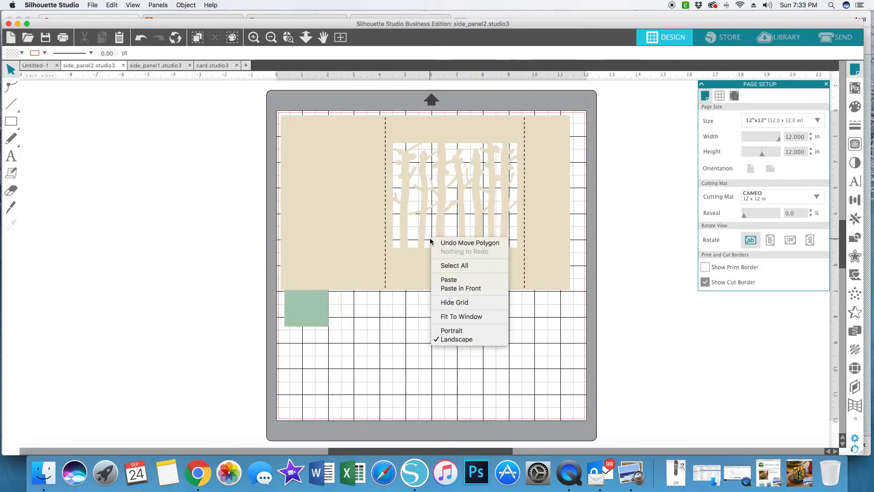
pyautogui.click(444, 280)
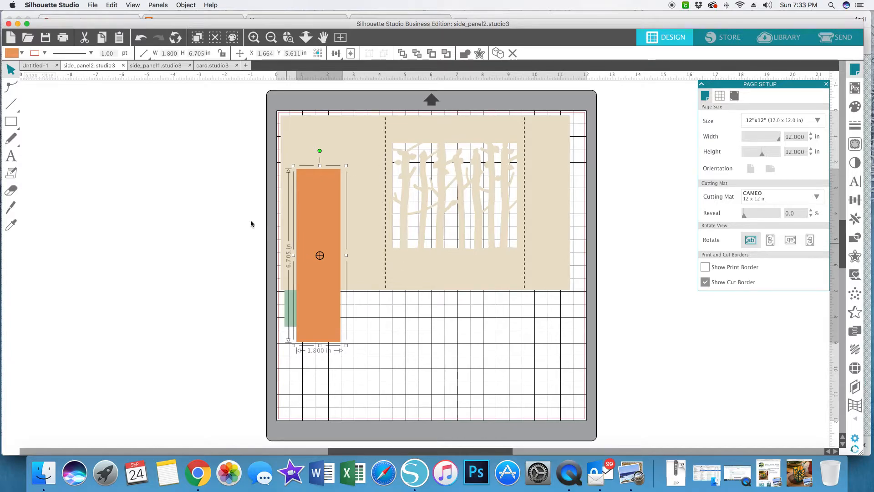
# Open interior_panel.svg from the Card folder
pyautogui.click(92, 6)
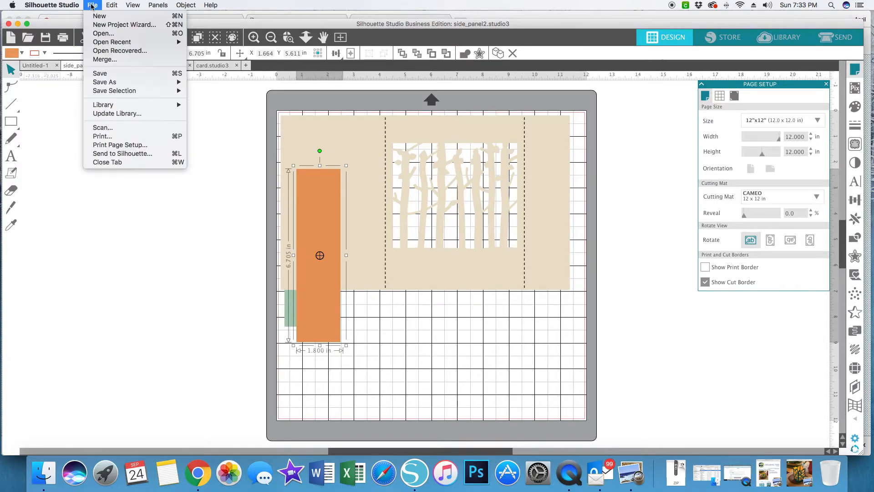
pyautogui.click(98, 33)
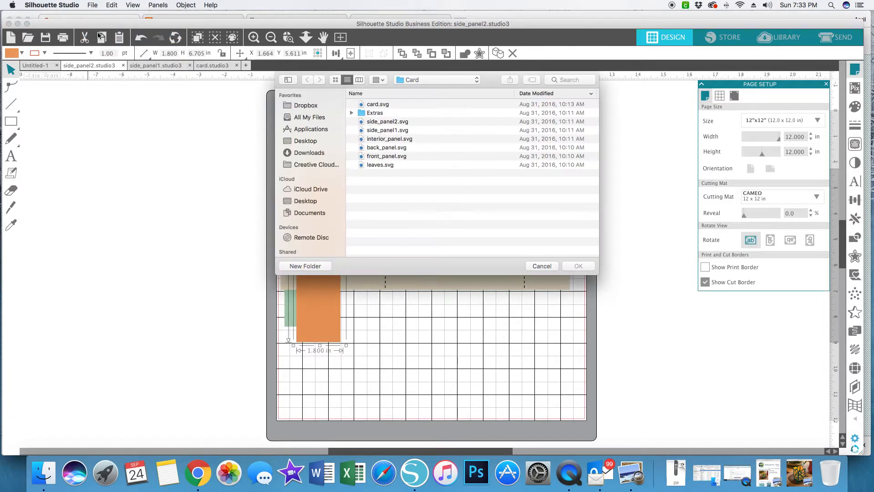
pyautogui.click(388, 141)
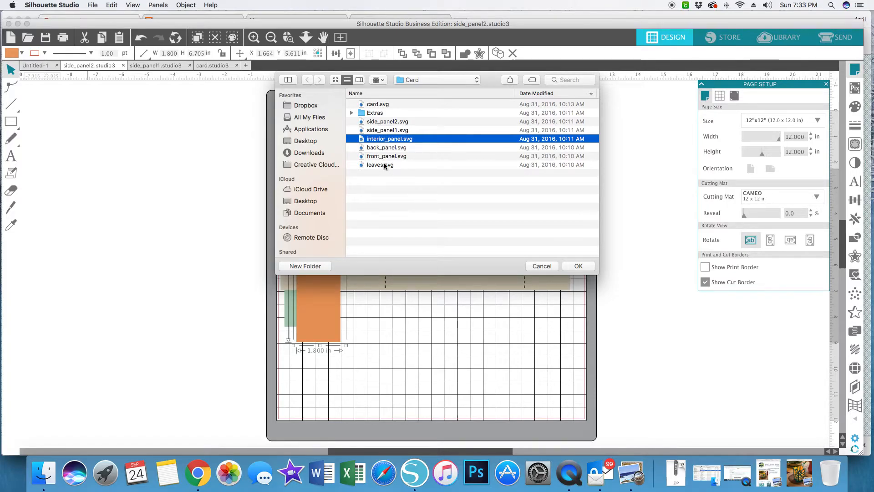
pyautogui.press('Return')
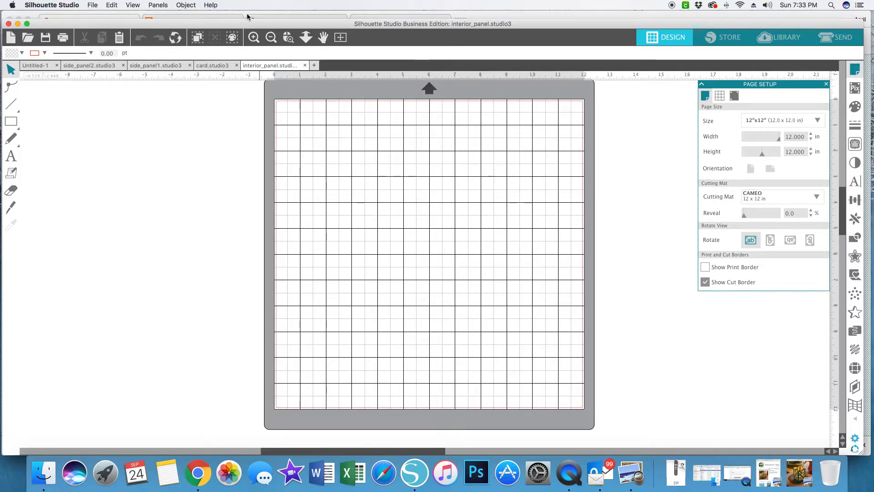
# Locate the gray interior panel below the mat, move it up and left, and copy it
pyautogui.click(271, 38)
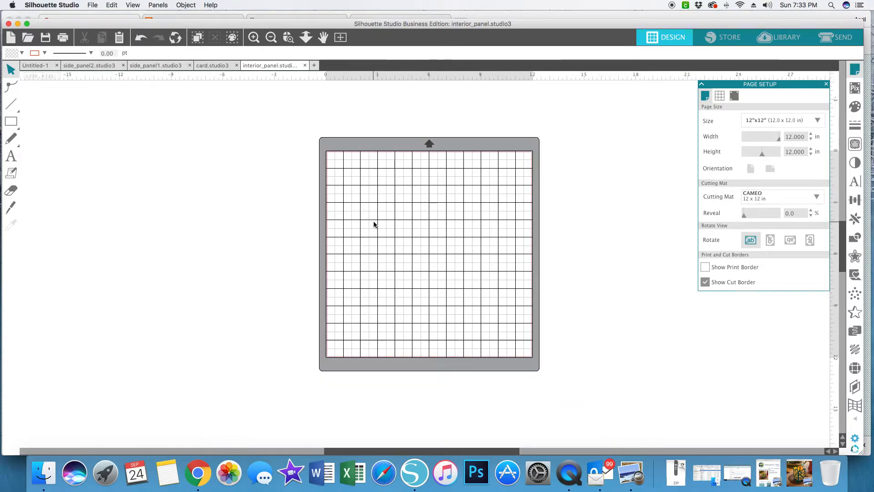
pyautogui.scroll(-5, 374, 224)
pyautogui.moveTo(405, 410); pyautogui.dragTo(312, 237)
pyautogui.rightClick(312, 235)
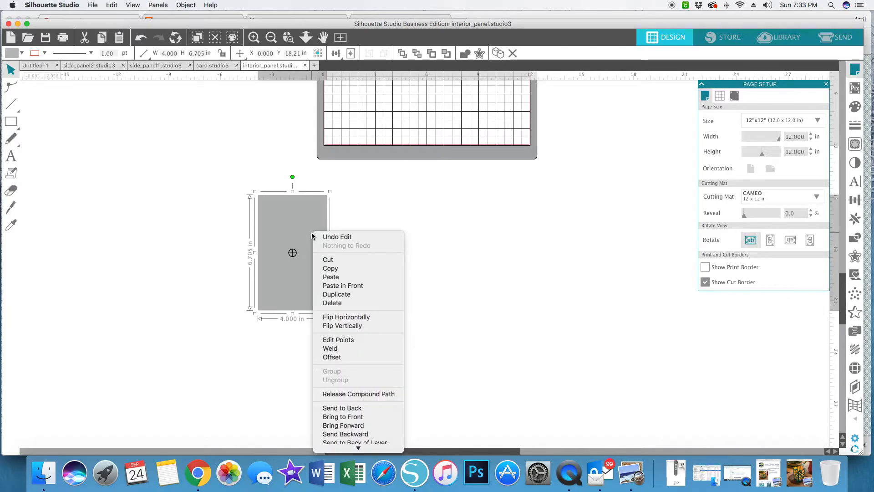
pyautogui.click(327, 269)
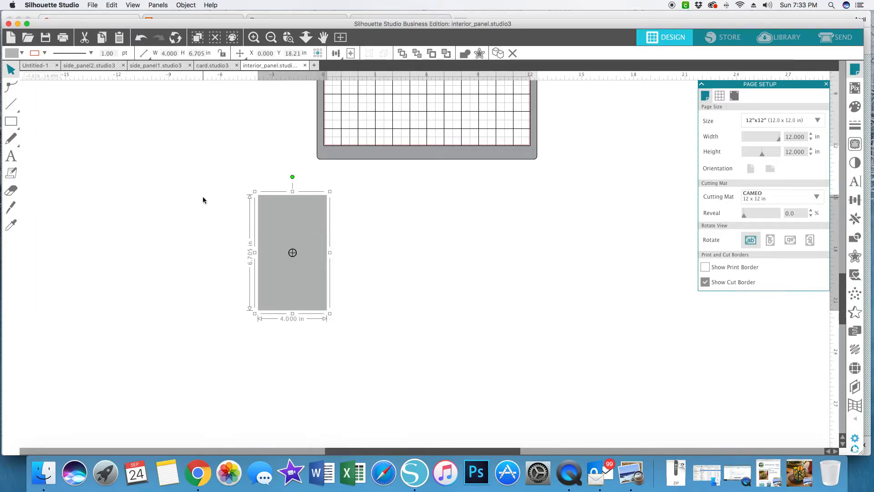
# Paste the gray interior panel into the side_panel2 document and place it just right of the orange panel
pyautogui.scroll(9, 203, 198)
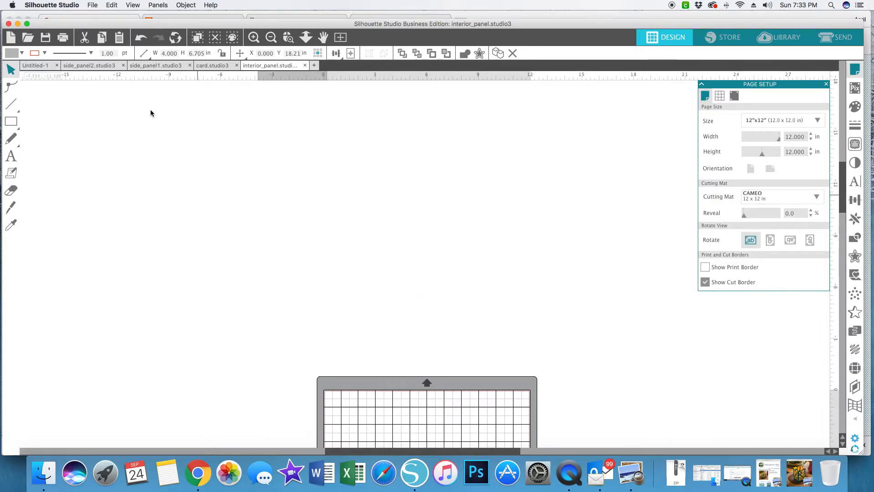
pyautogui.click(89, 65)
pyautogui.rightClick(406, 206)
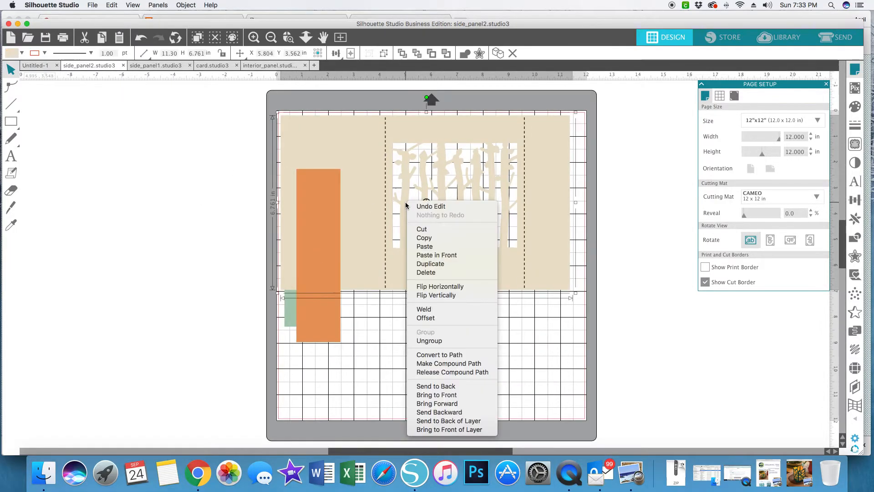
pyautogui.click(423, 247)
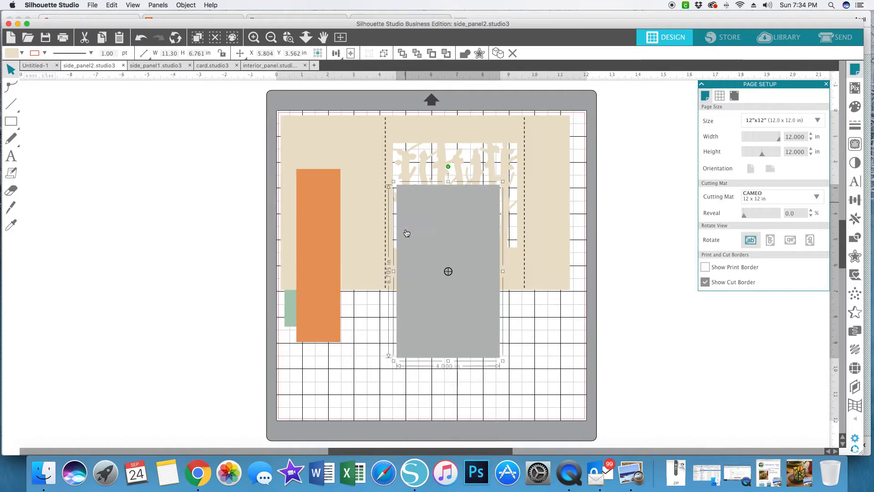
pyautogui.moveTo(425, 244); pyautogui.dragTo(392, 240)
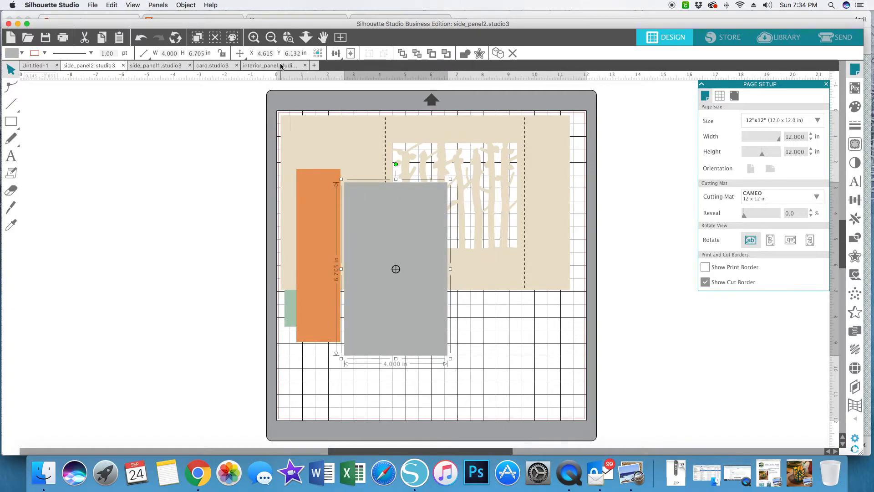
# Bring up the send settings for the combined layout and assign the Cut action to the card design
pyautogui.scroll(1, 195, 86)
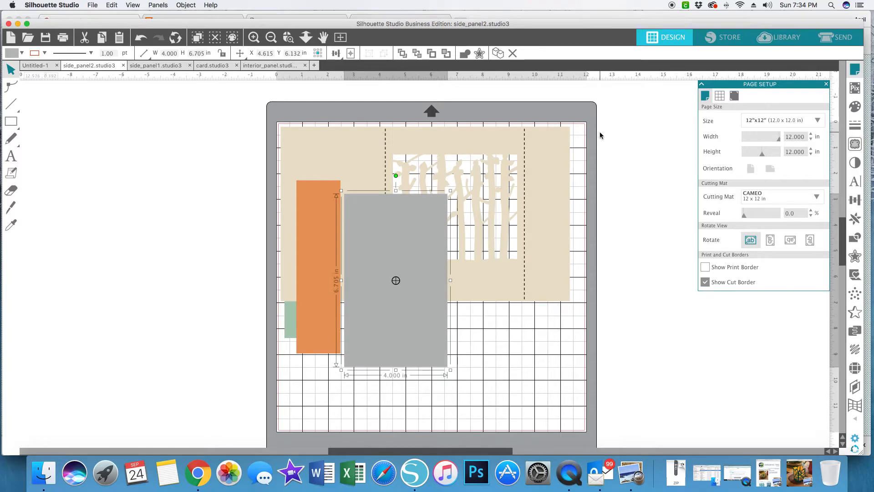
pyautogui.scroll(1, 600, 131)
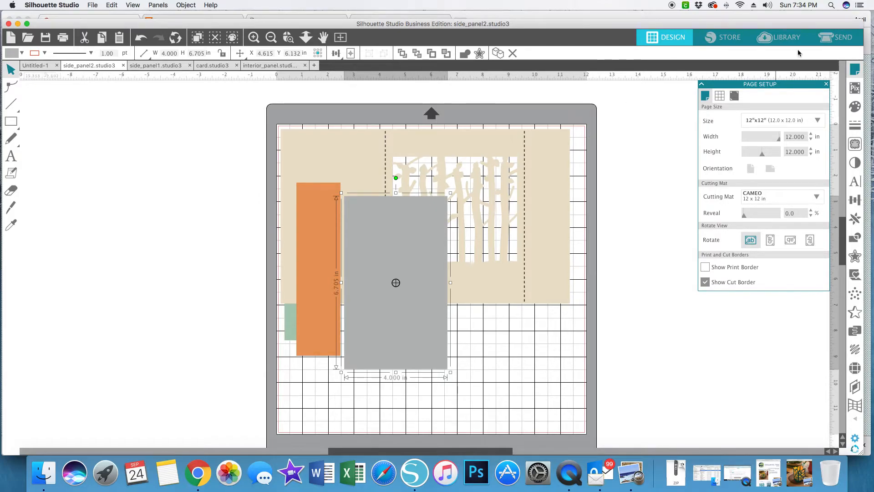
pyautogui.click(831, 38)
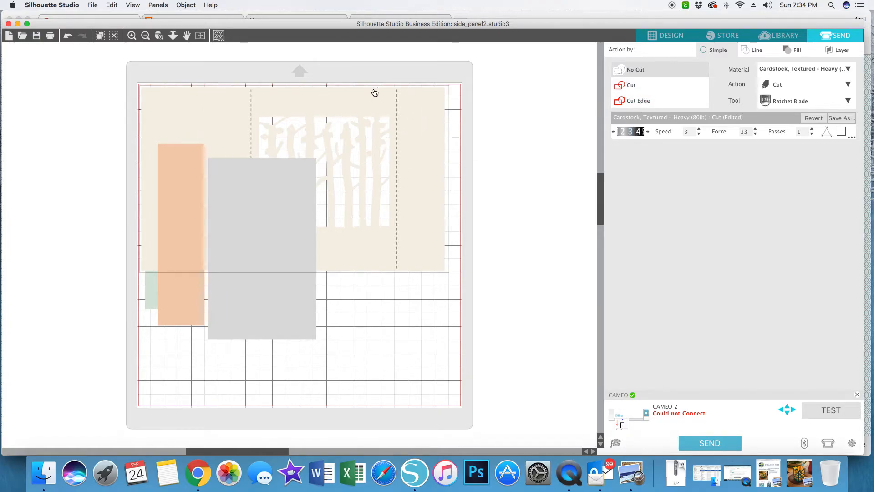
pyautogui.click(633, 85)
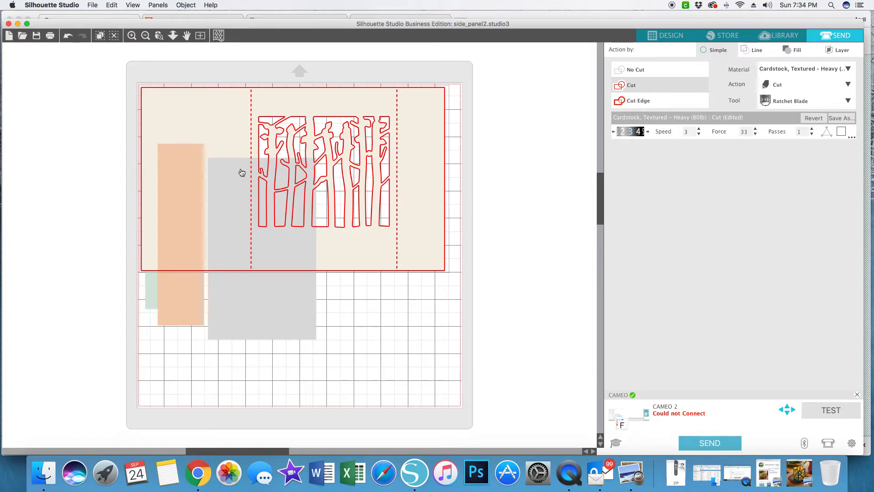
# Assign the Cut action to the gray interior panel, the orange side panel and the green side panel
pyautogui.click(258, 303)
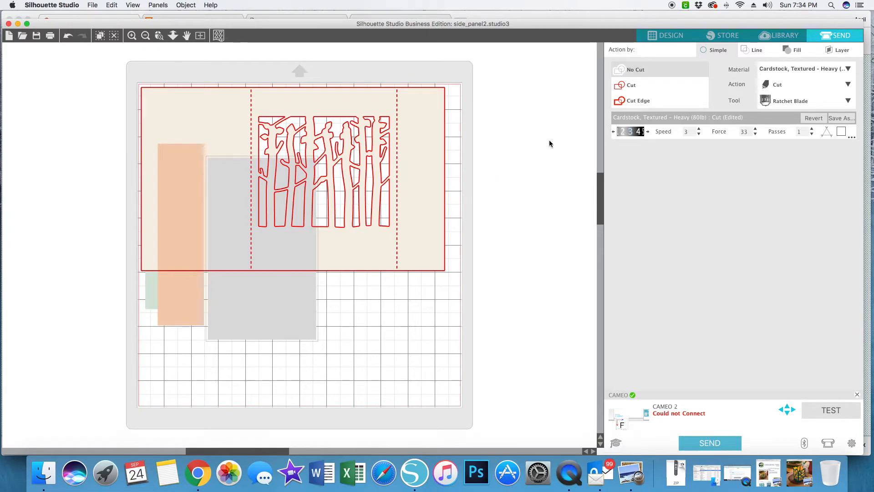
pyautogui.click(631, 85)
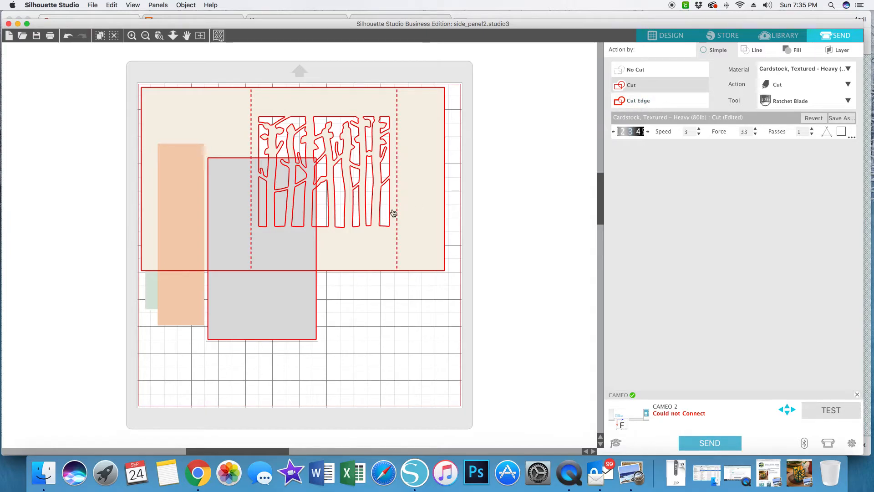
pyautogui.click(193, 291)
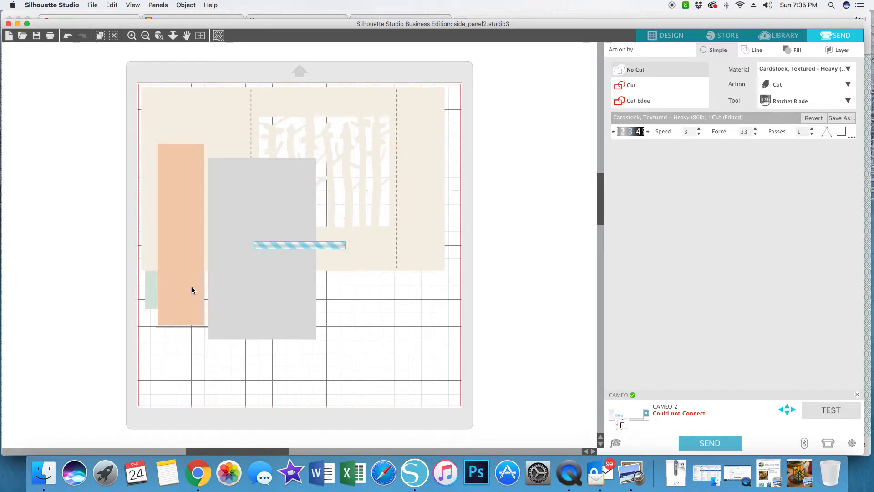
pyautogui.click(630, 85)
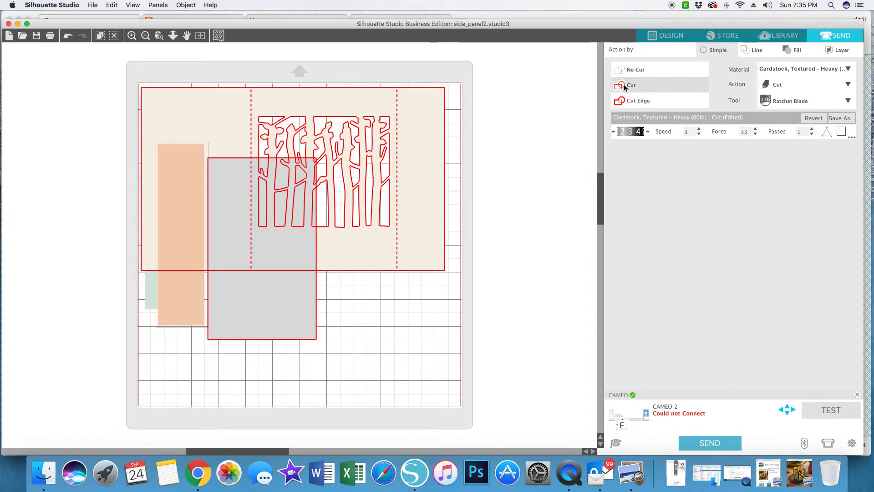
pyautogui.click(149, 297)
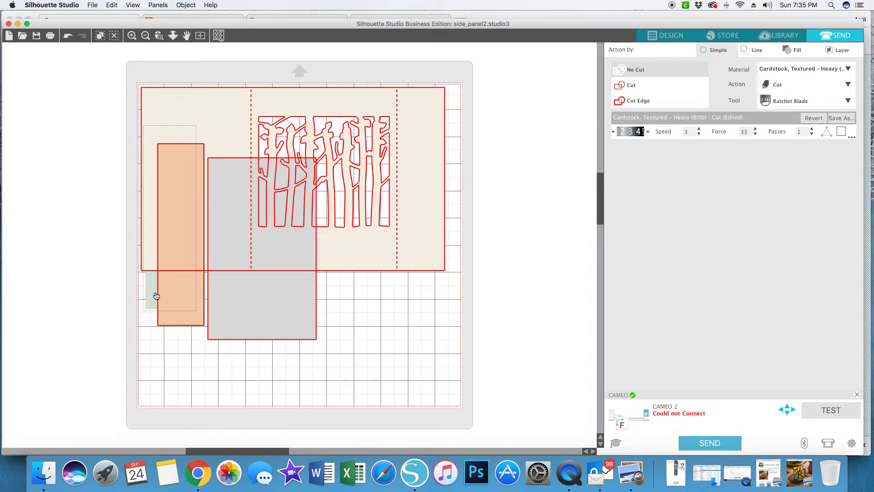
pyautogui.click(620, 92)
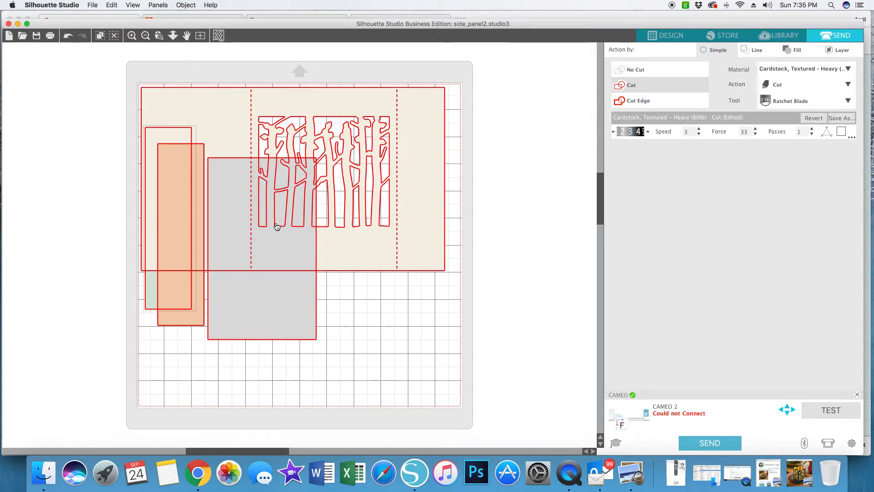
# Organize the cut actions by fill color and exclude the cream, orange and gray fills so that only green cuts
pyautogui.click(790, 51)
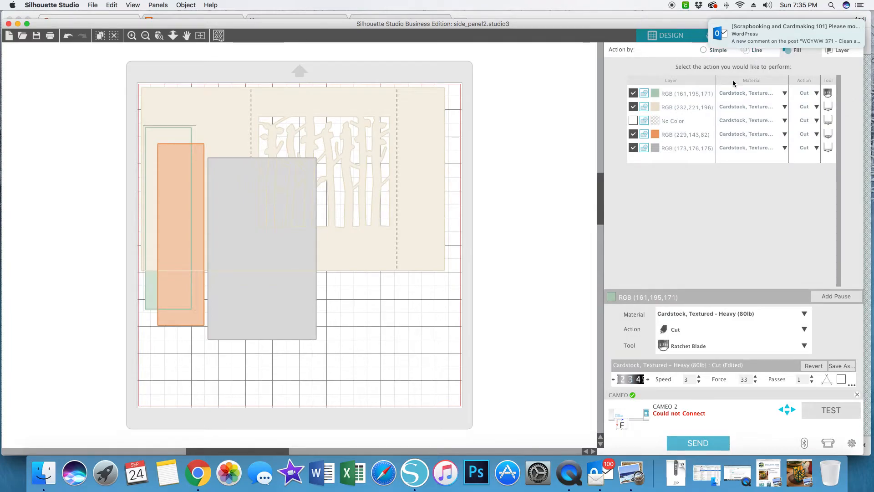
pyautogui.click(633, 107)
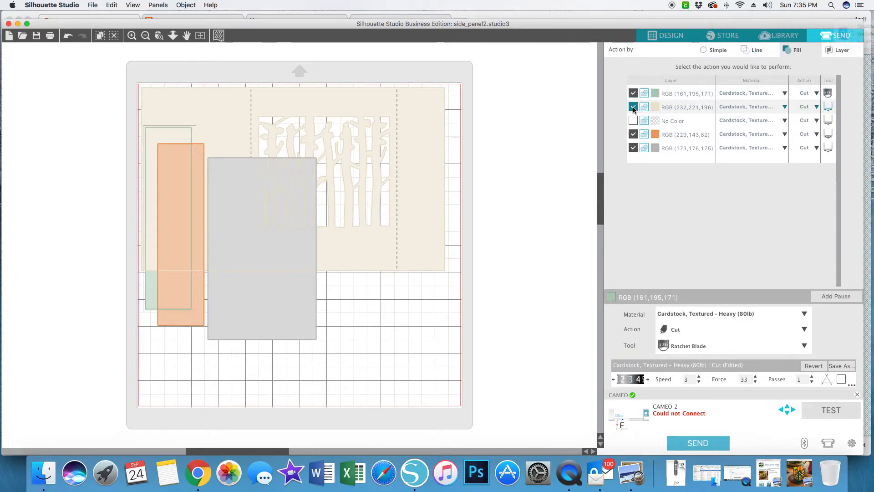
pyautogui.click(633, 134)
pyautogui.click(634, 147)
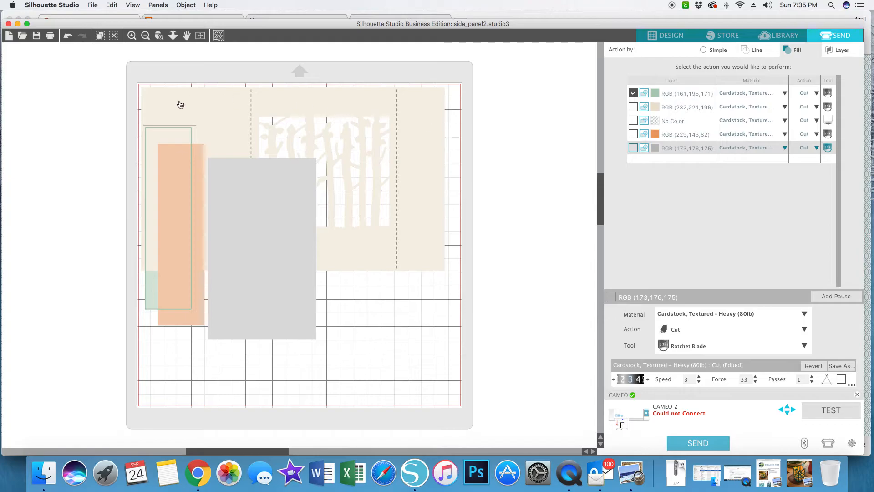
# Start a blank document in the design workspace and open main_cascade.svg from the SVG folder in the desktop's Dragonfly Mini Lantern 3DSVG folder
pyautogui.click(665, 36)
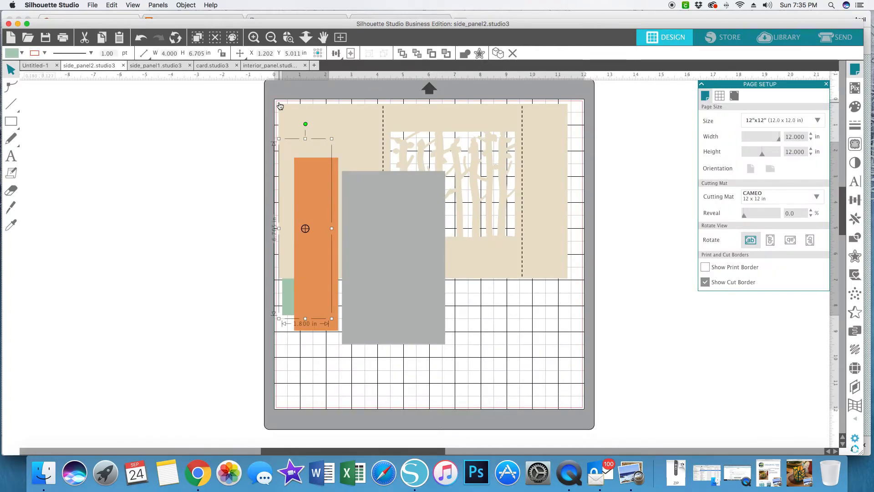
pyautogui.click(314, 65)
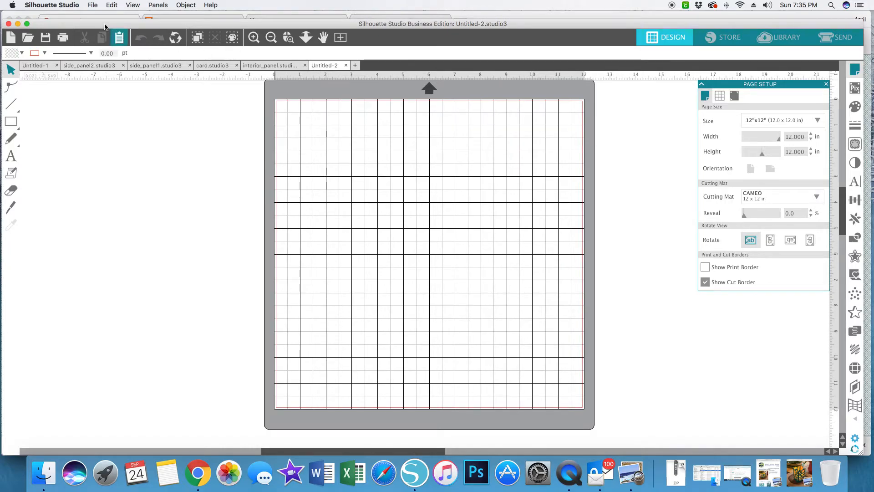
pyautogui.click(92, 6)
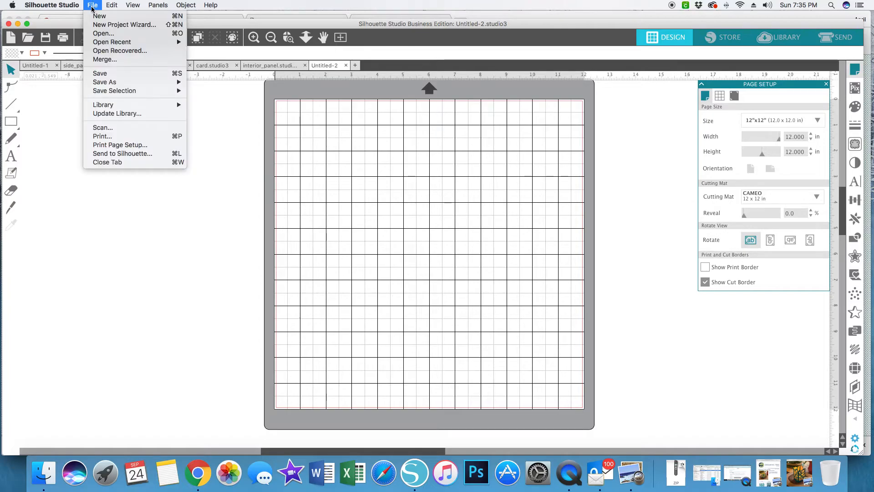
pyautogui.click(101, 34)
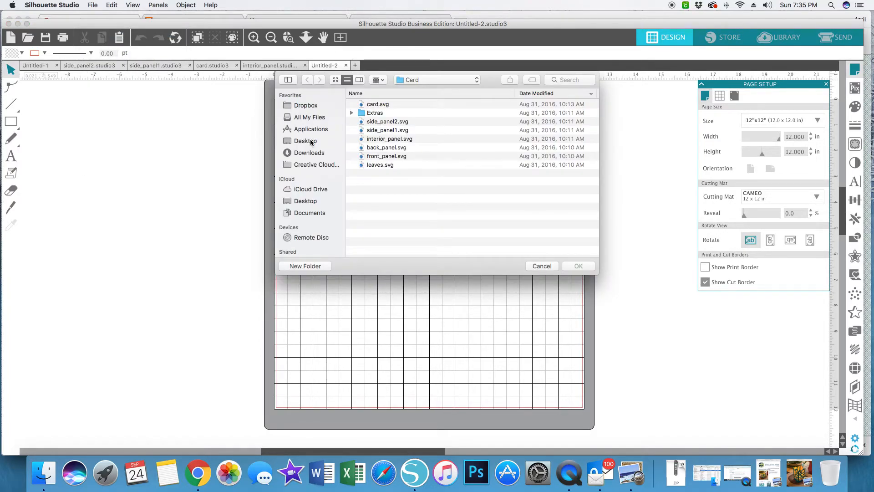
pyautogui.click(311, 142)
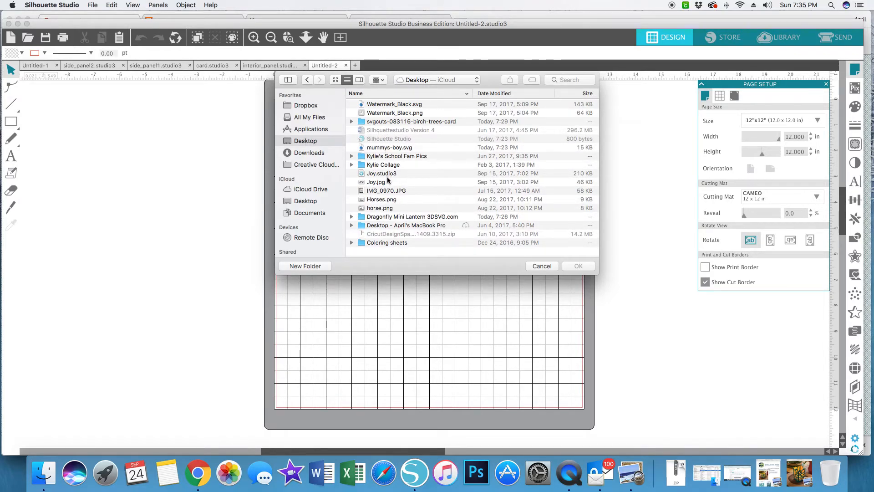
pyautogui.doubleClick(395, 218)
pyautogui.doubleClick(364, 122)
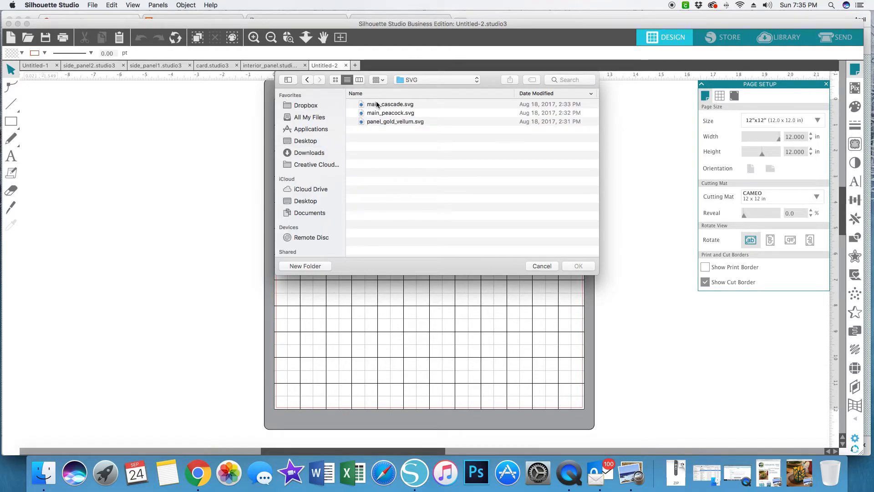
pyautogui.click(378, 104)
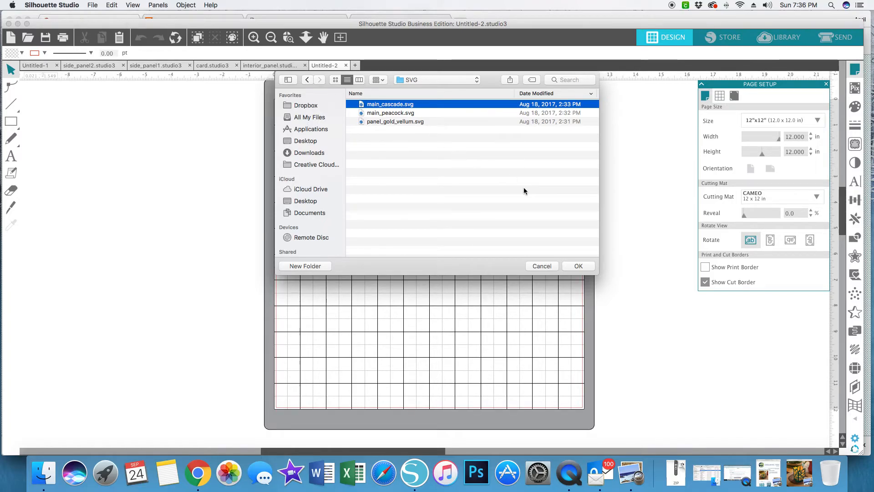
pyautogui.click(575, 266)
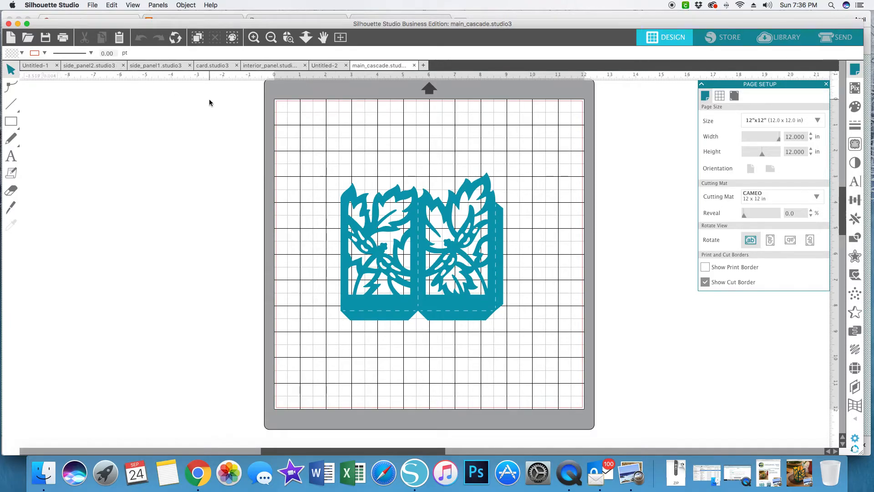
# Open main_peacock.svg from the same SVG folder
pyautogui.click(92, 5)
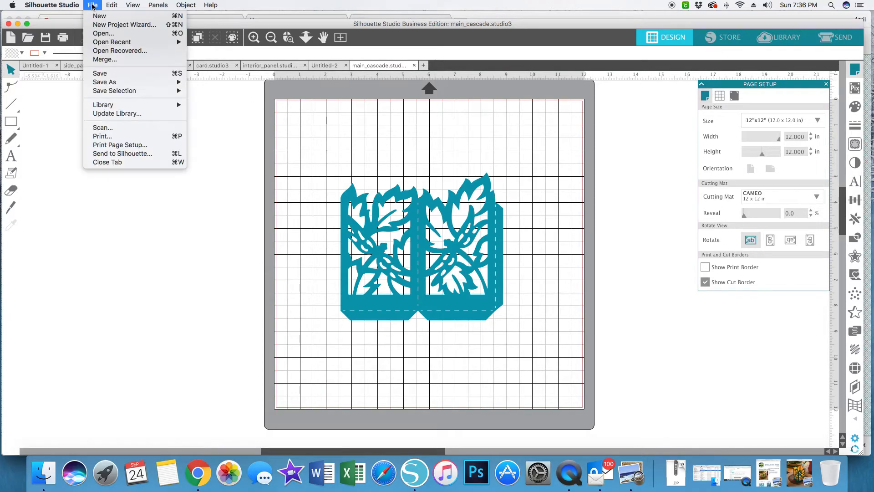
pyautogui.click(104, 34)
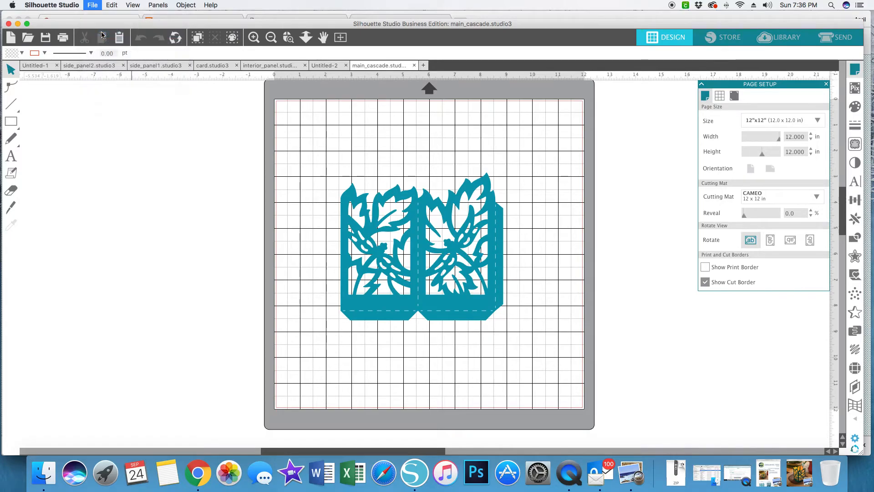
pyautogui.click(376, 114)
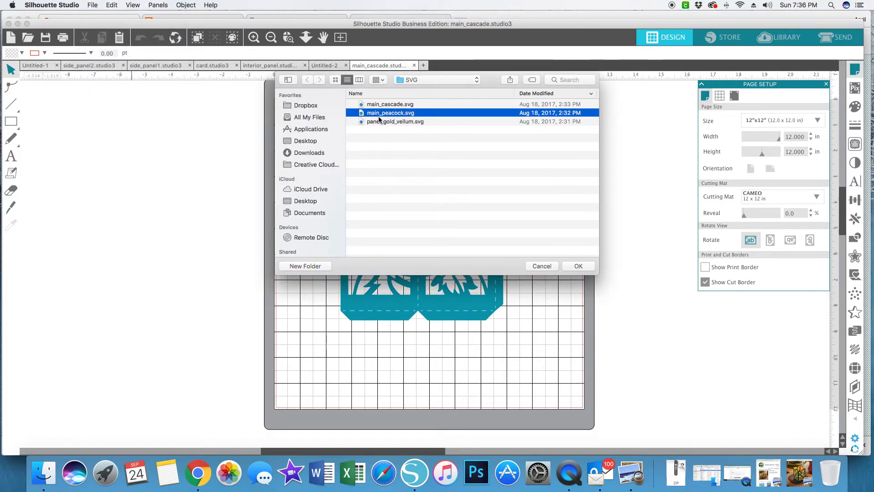
pyautogui.doubleClick(378, 114)
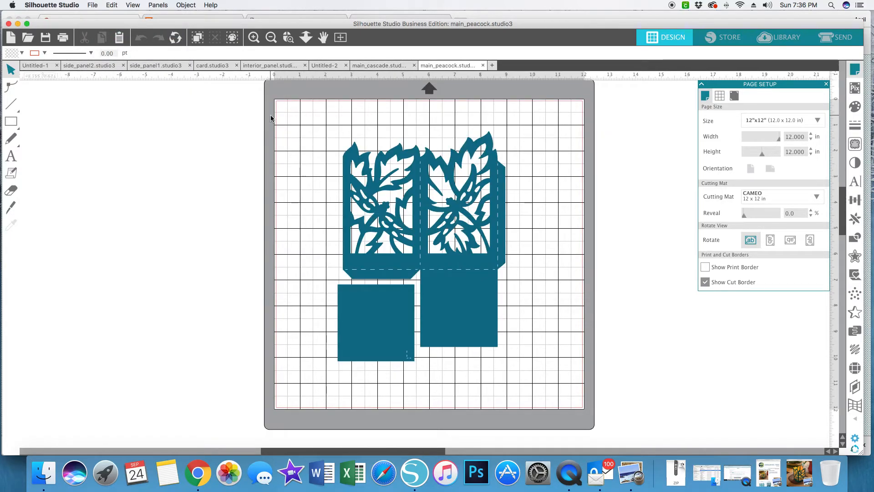
# Copy the dark teal main_peacock design and paste it into the main_cascade document
pyautogui.rightClick(408, 169)
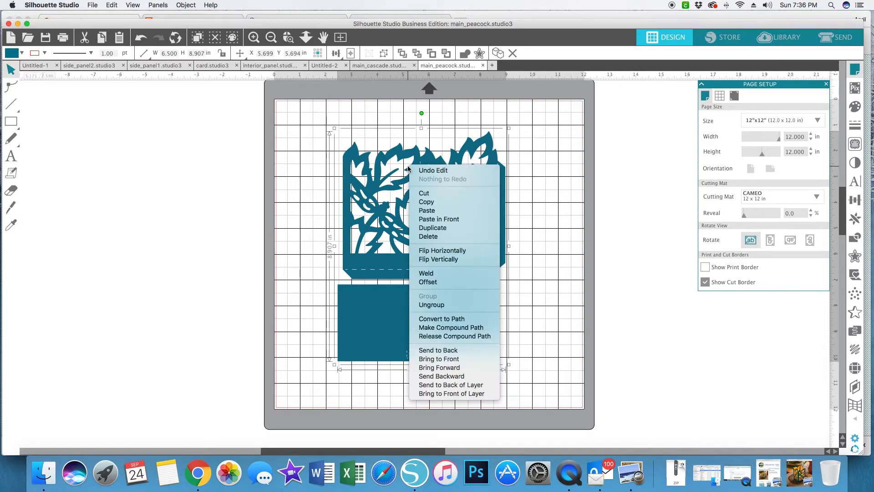
pyautogui.click(428, 202)
pyautogui.click(376, 65)
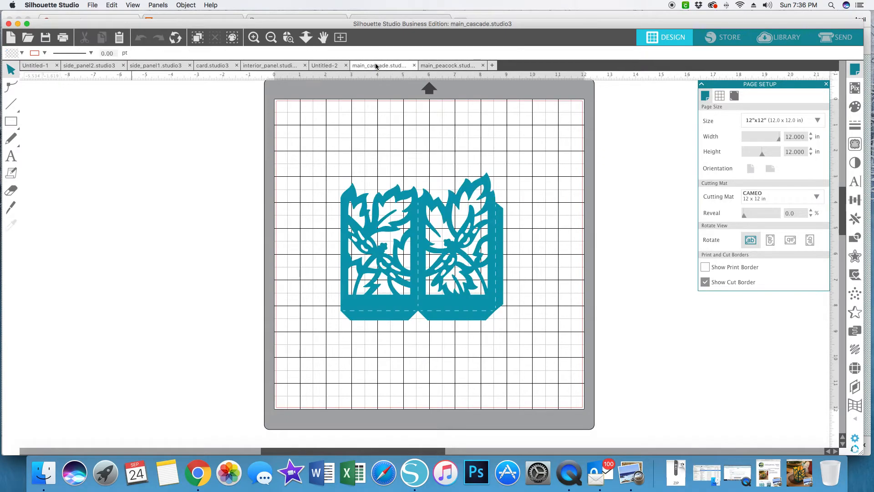
pyautogui.rightClick(388, 162)
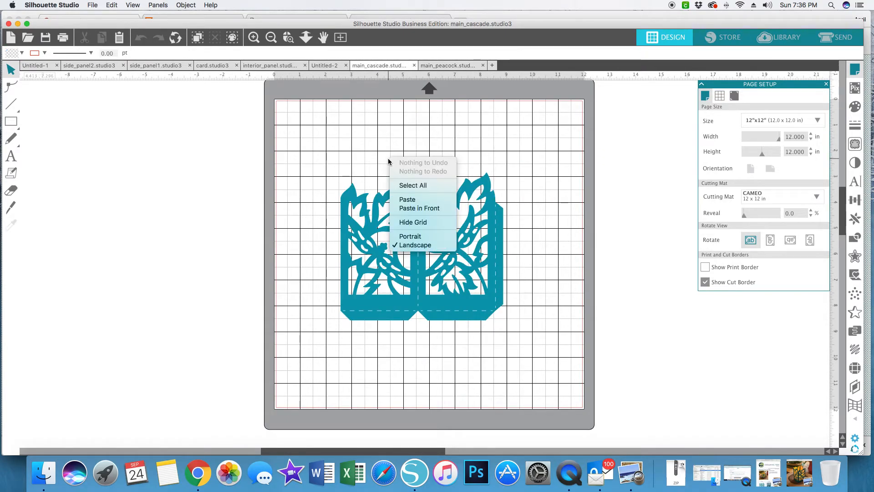
pyautogui.click(410, 200)
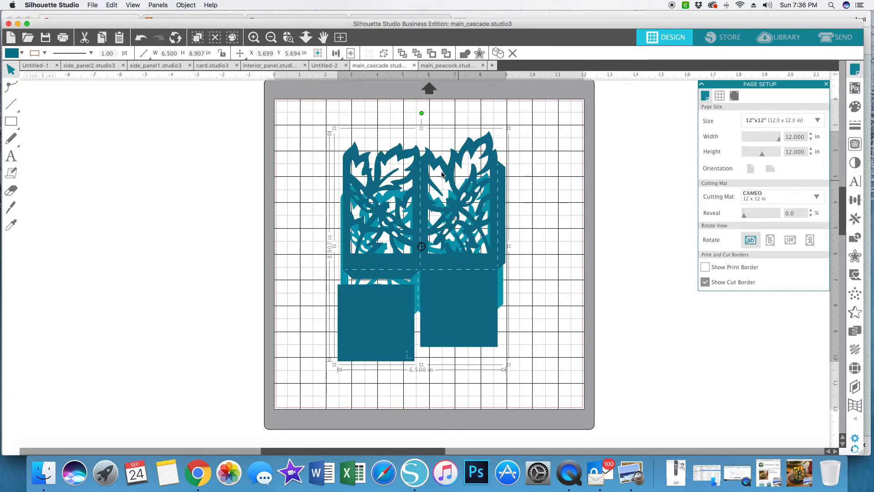
# Open panel_gold_vellum.svg from the lantern's SVG folder
pyautogui.click(91, 6)
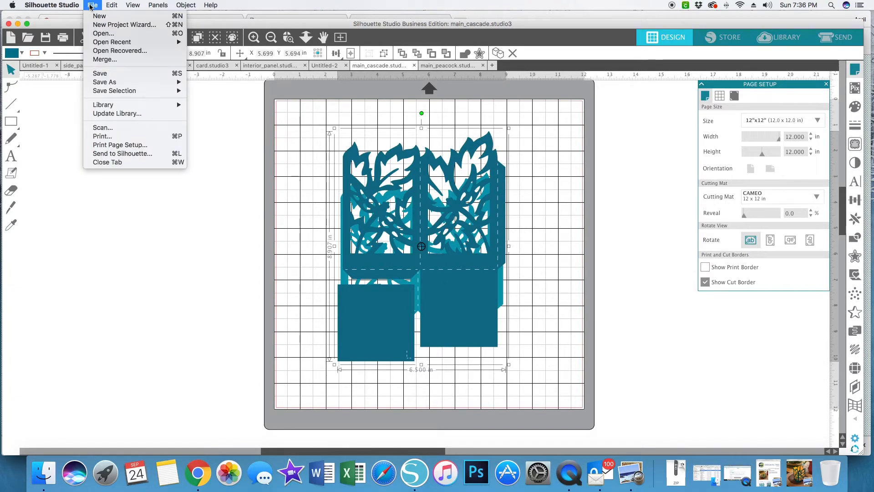
pyautogui.click(102, 32)
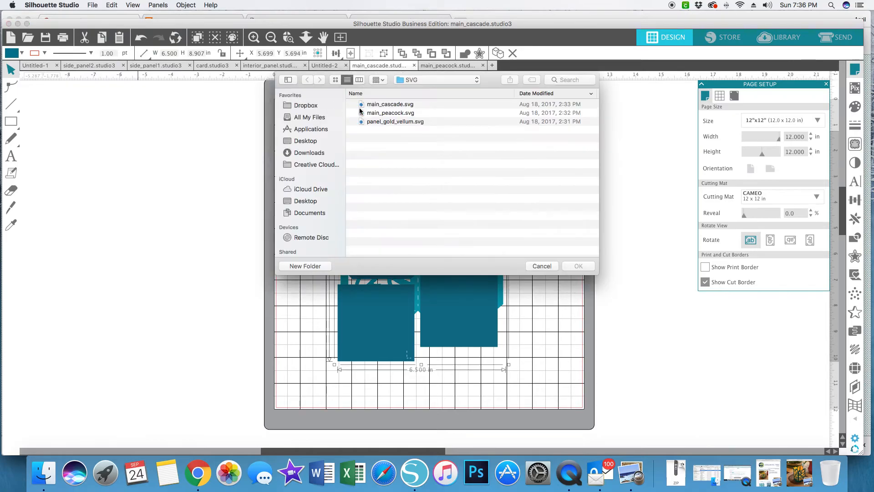
pyautogui.click(384, 123)
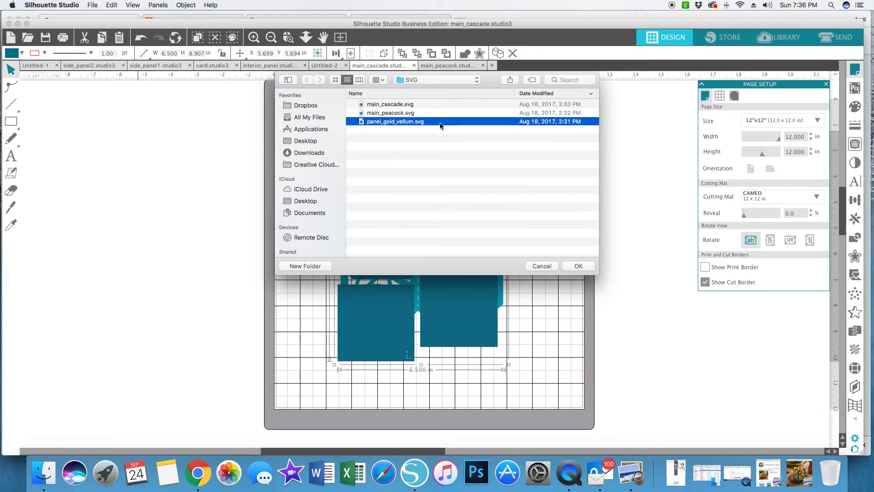
pyautogui.click(577, 265)
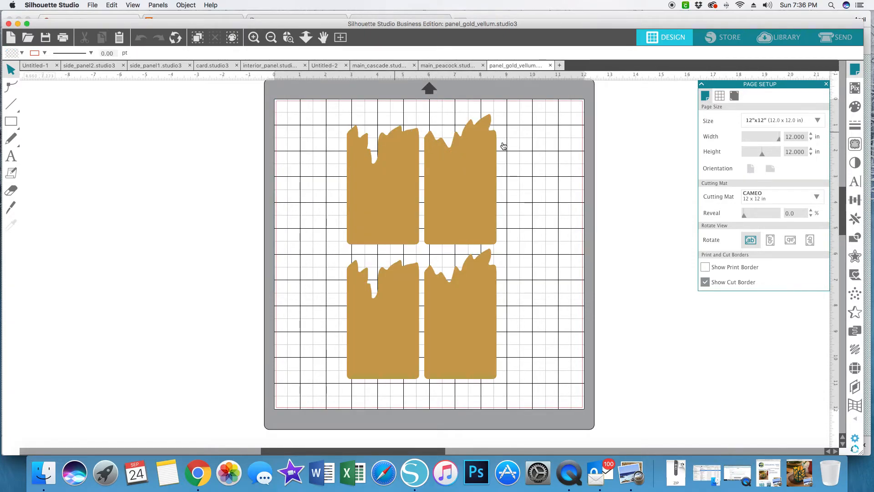
# Copy the four gold vellum panels into the main_cascade document and move them up and left over the teal designs
pyautogui.click(404, 156)
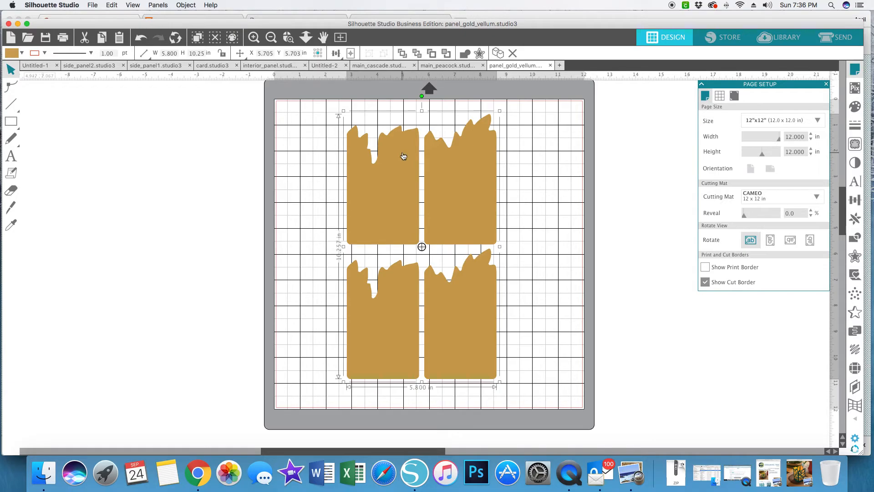
pyautogui.rightClick(404, 153)
pyautogui.click(419, 188)
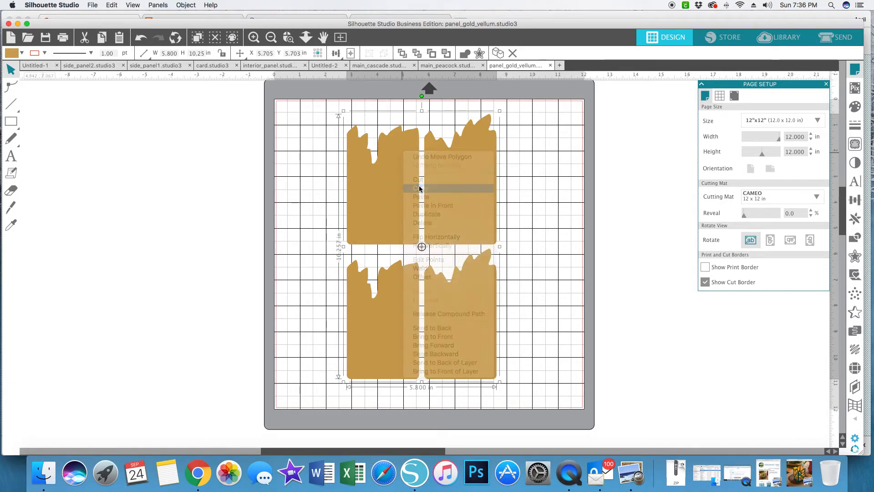
pyautogui.click(391, 66)
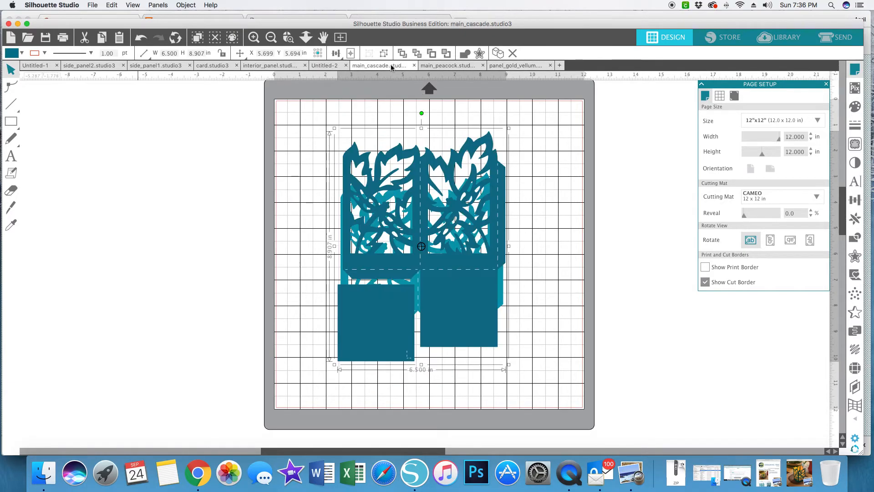
pyautogui.rightClick(390, 166)
pyautogui.click(411, 212)
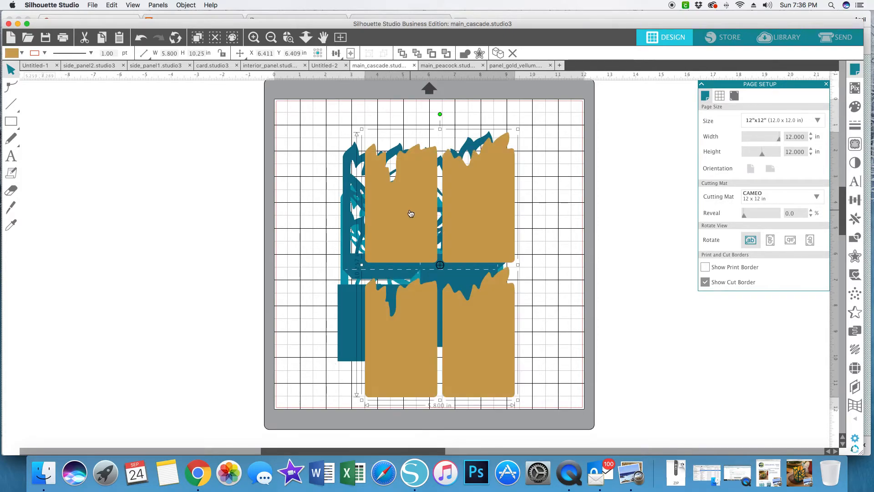
pyautogui.moveTo(419, 206); pyautogui.dragTo(376, 182)
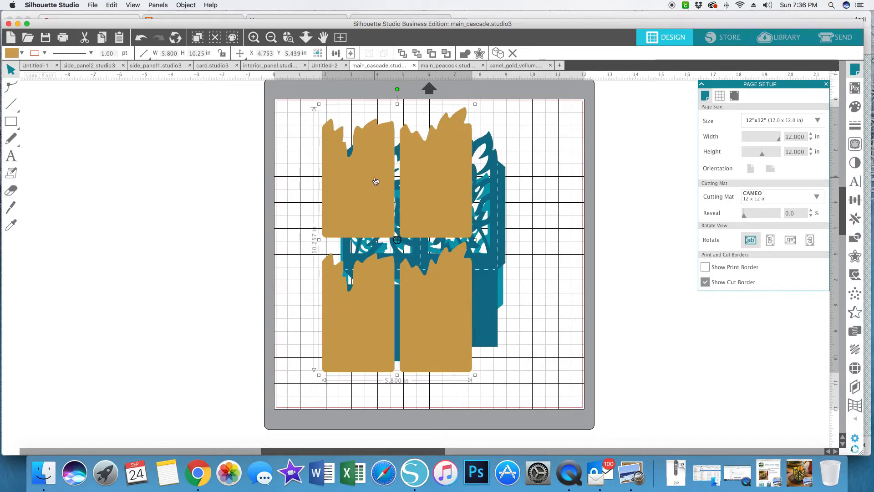
# Bring up the send settings, move the gold panels to the right side of the mat and assign them the Cut action
pyautogui.click(842, 37)
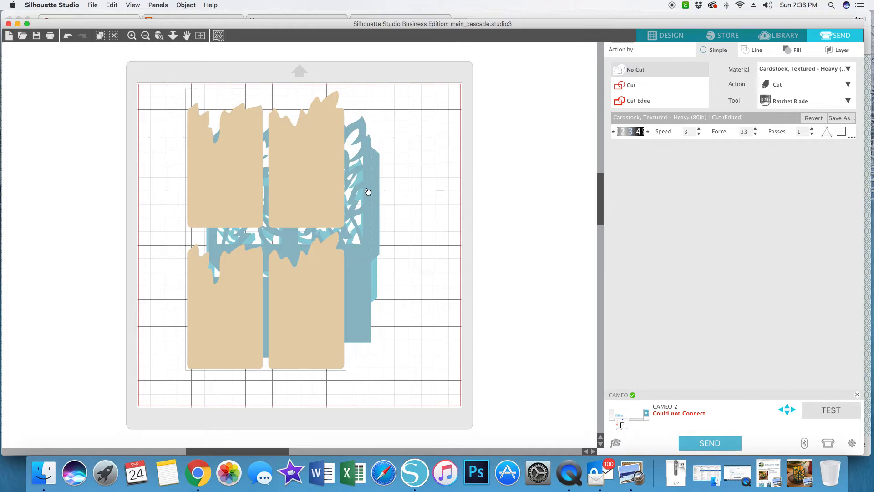
pyautogui.moveTo(280, 182); pyautogui.dragTo(386, 177)
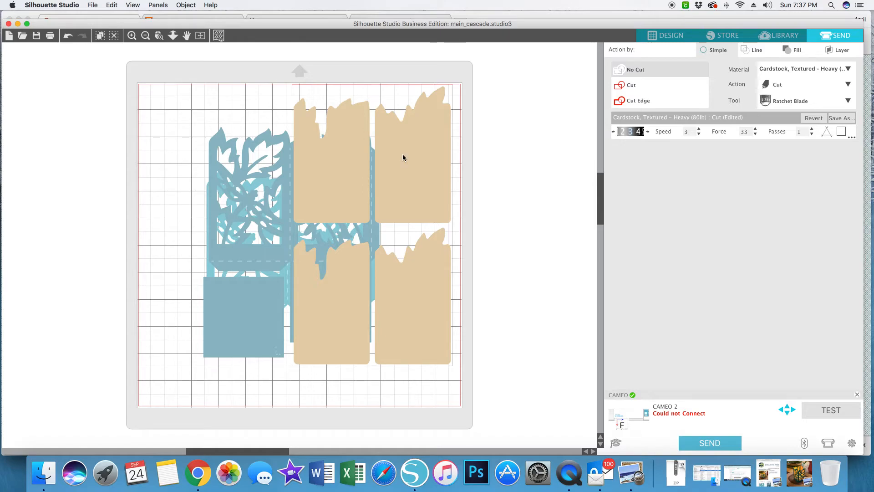
pyautogui.click(632, 85)
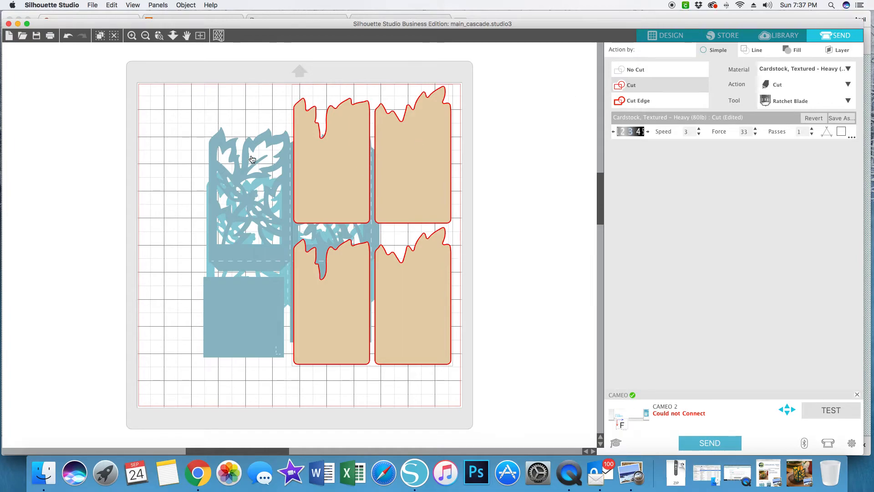
# Move the dark teal peacock design up and right on the mat and assign it the Cut action
pyautogui.moveTo(246, 149); pyautogui.dragTo(264, 121)
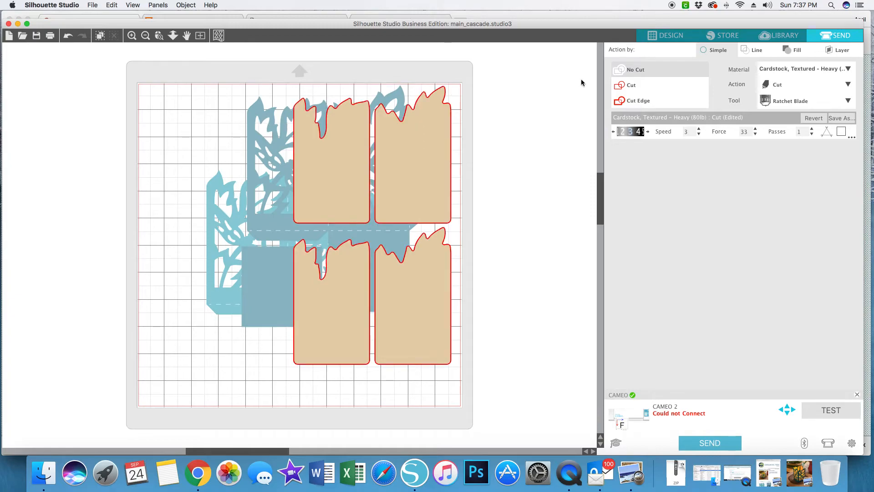
pyautogui.click(625, 86)
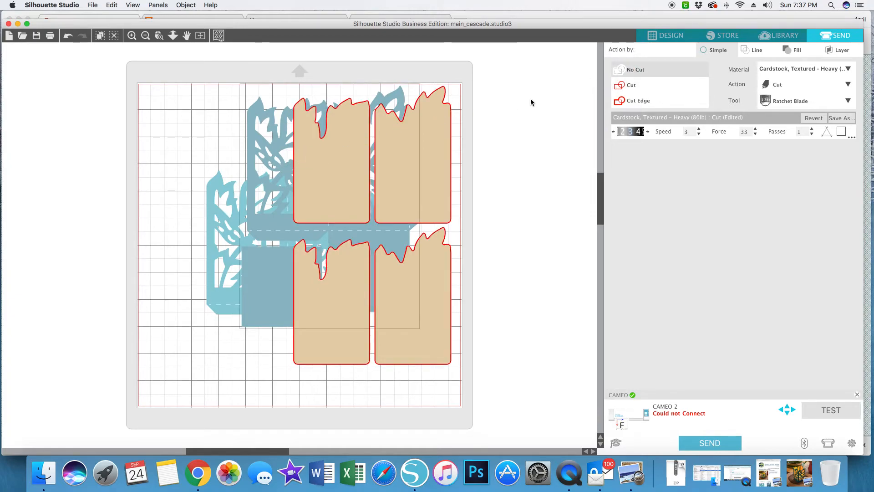
pyautogui.click(623, 86)
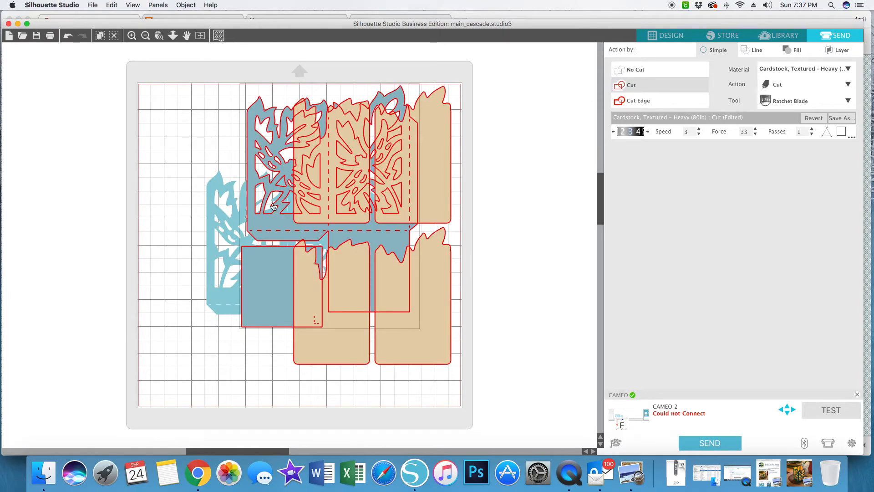
# Assign the Cut action to the light teal cascade design and move it up and left on the mat
pyautogui.click(211, 216)
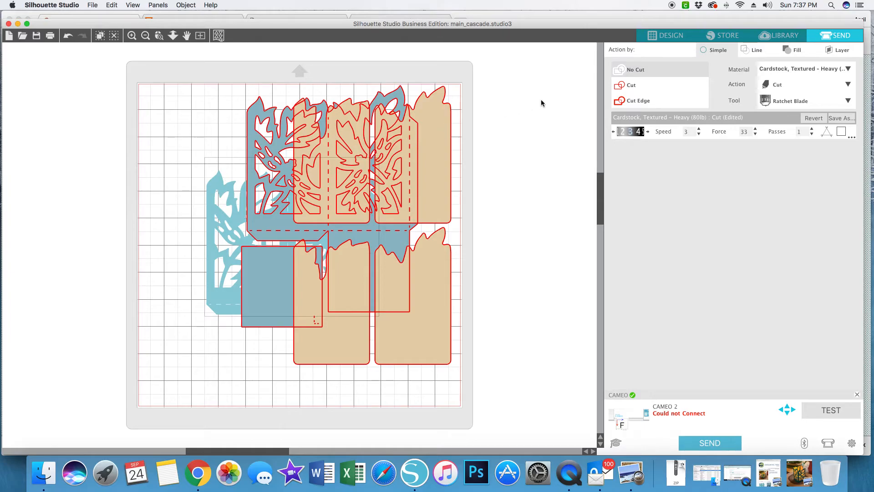
pyautogui.click(628, 86)
pyautogui.moveTo(226, 202); pyautogui.dragTo(169, 140)
# Spread the pieces apart, with the dark teal design at the mat's lower left, the light teal design upper right and the gold panels below it
pyautogui.moveTo(352, 193); pyautogui.dragTo(351, 326)
pyautogui.moveTo(263, 286); pyautogui.dragTo(169, 369)
pyautogui.click(257, 150)
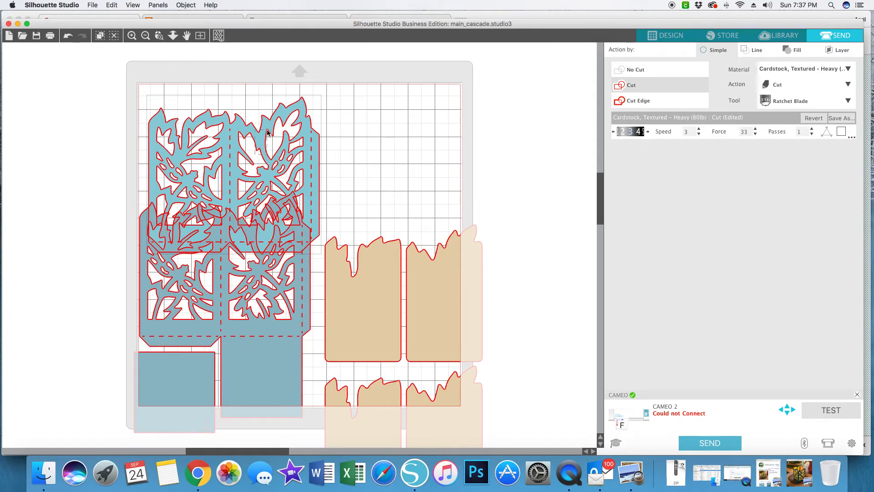
pyautogui.moveTo(269, 135); pyautogui.dragTo(423, 97)
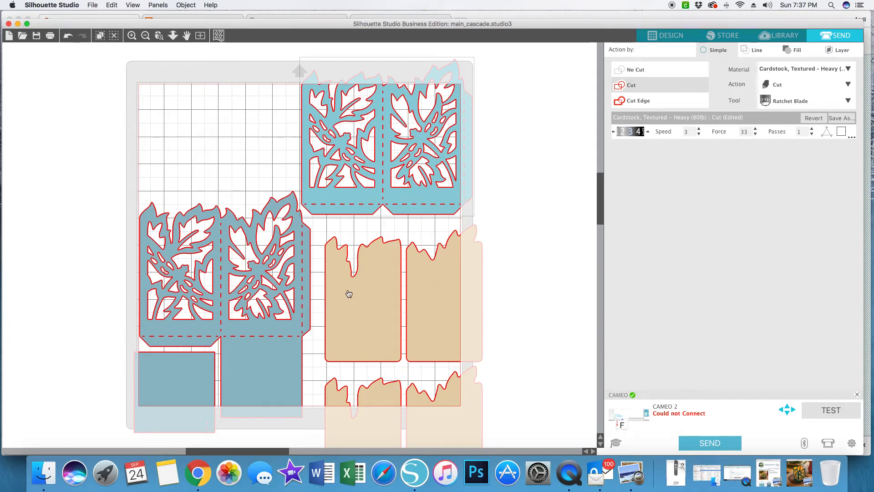
pyautogui.moveTo(349, 293); pyautogui.dragTo(334, 251)
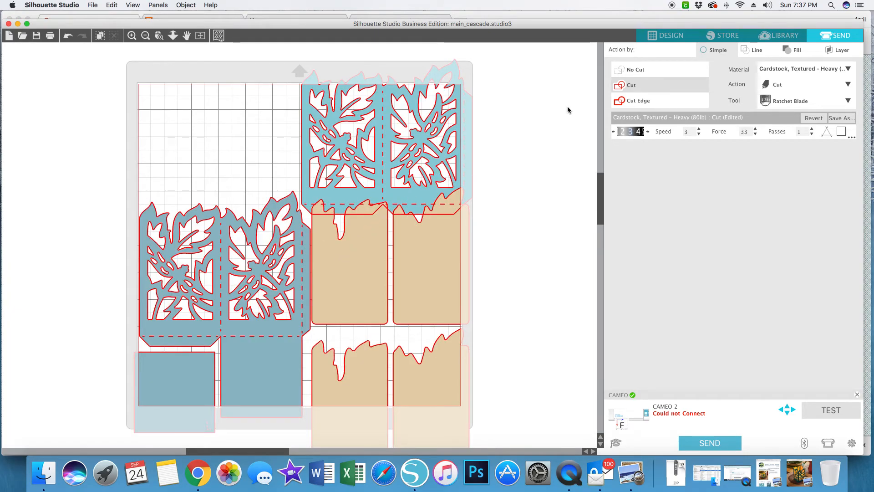
# Return to the design view and open mummys-boy.svg from the Desktop
pyautogui.click(672, 36)
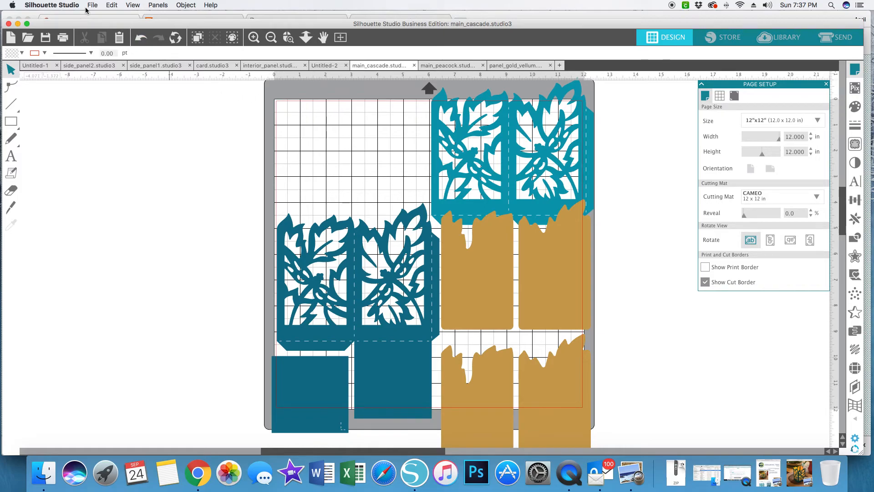
pyautogui.click(99, 3)
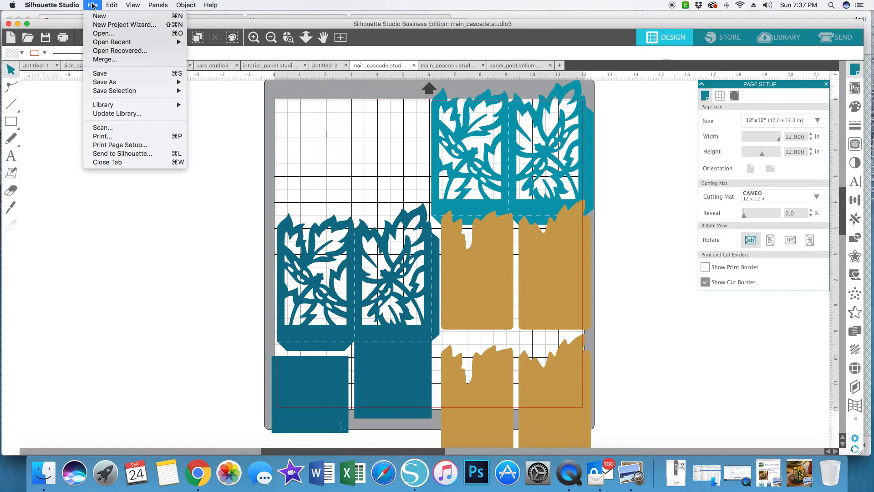
pyautogui.click(105, 33)
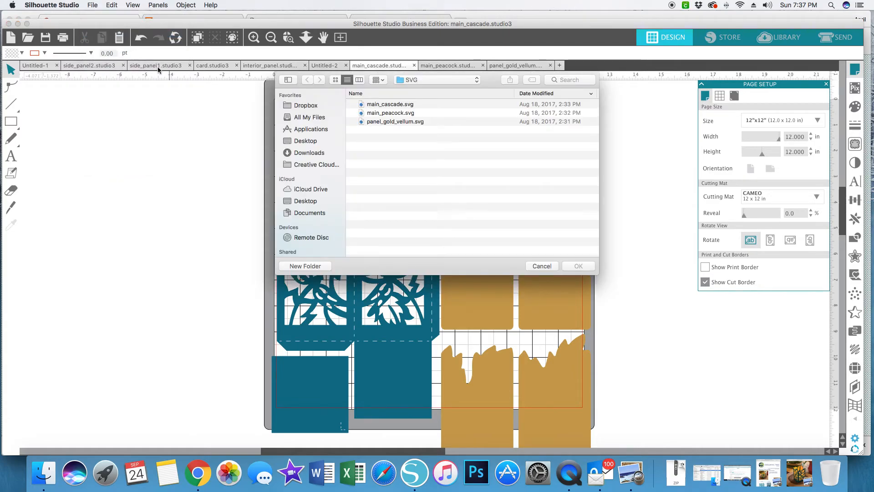
pyautogui.click(312, 143)
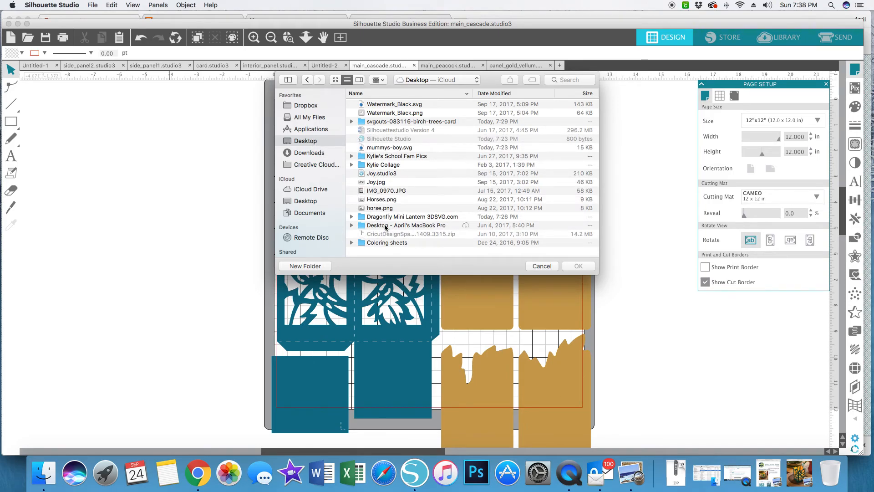
pyautogui.click(382, 149)
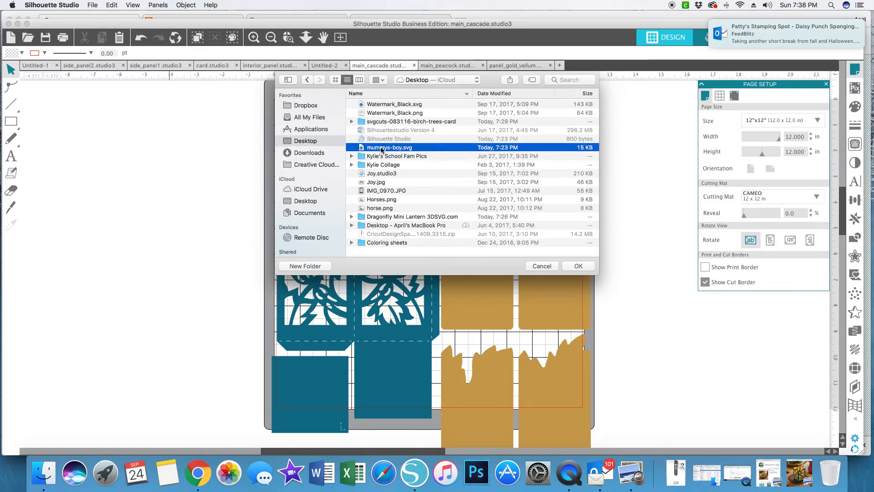
pyautogui.click(578, 266)
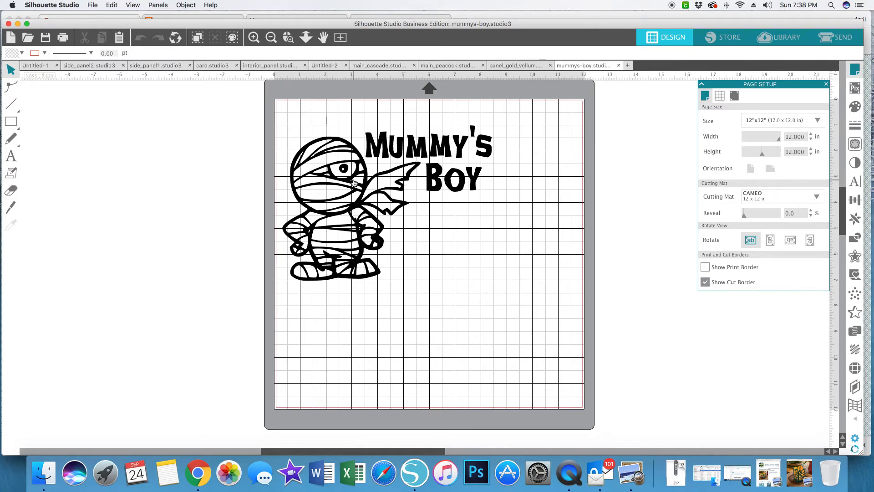
# Move the Mummy's Boy design right and slightly up on the mat, and bring up its send settings
pyautogui.moveTo(355, 182); pyautogui.dragTo(381, 177)
pyautogui.click(380, 177)
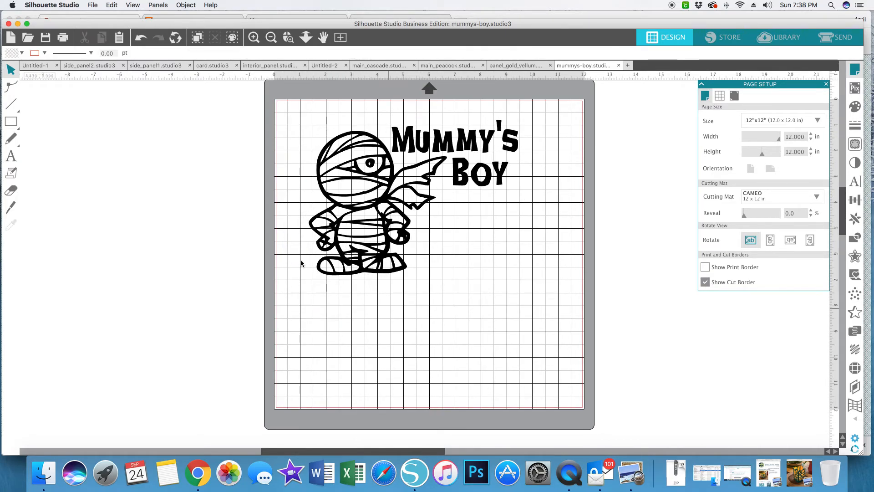
pyautogui.scroll(1, 346, 110)
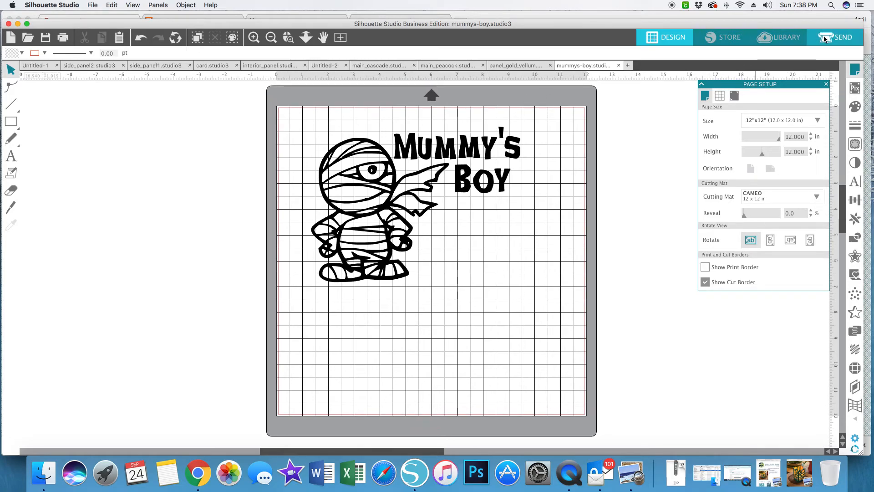
pyautogui.click(839, 38)
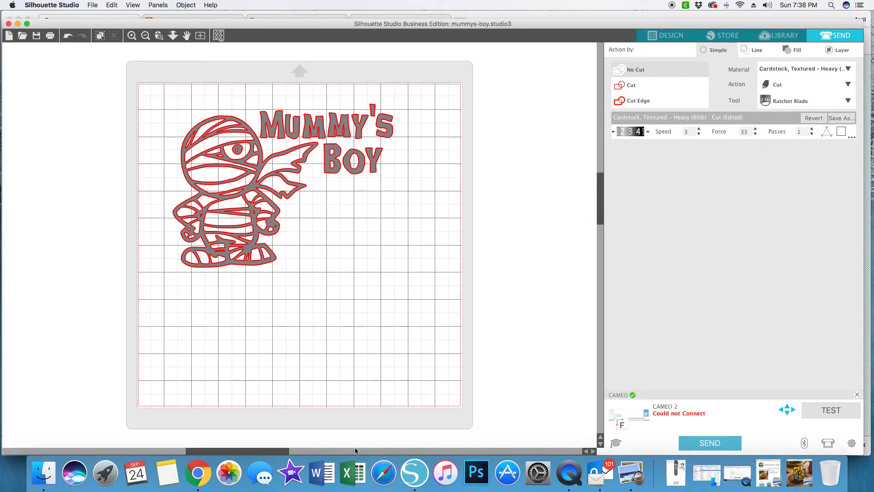
# Switch to the Chrome window with the Google results and search for "svg files for halloween"
pyautogui.click(198, 472)
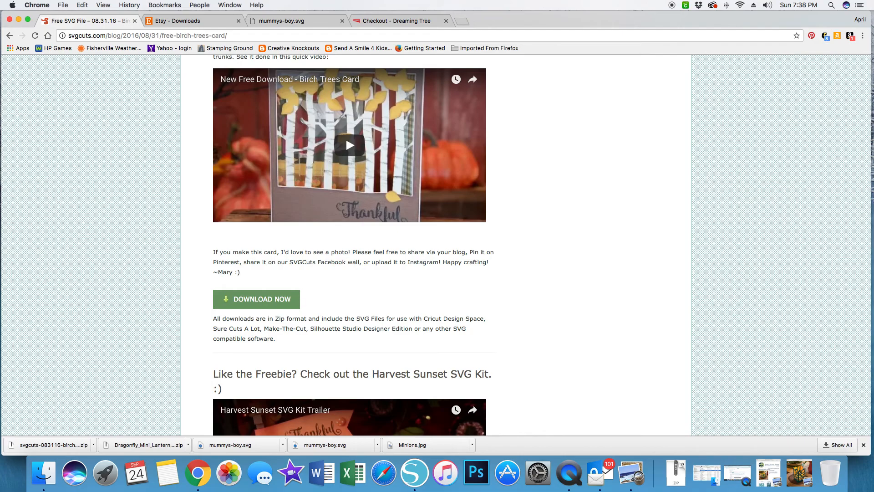
pyautogui.moveTo(873, 19); pyautogui.dragTo(258, 14)
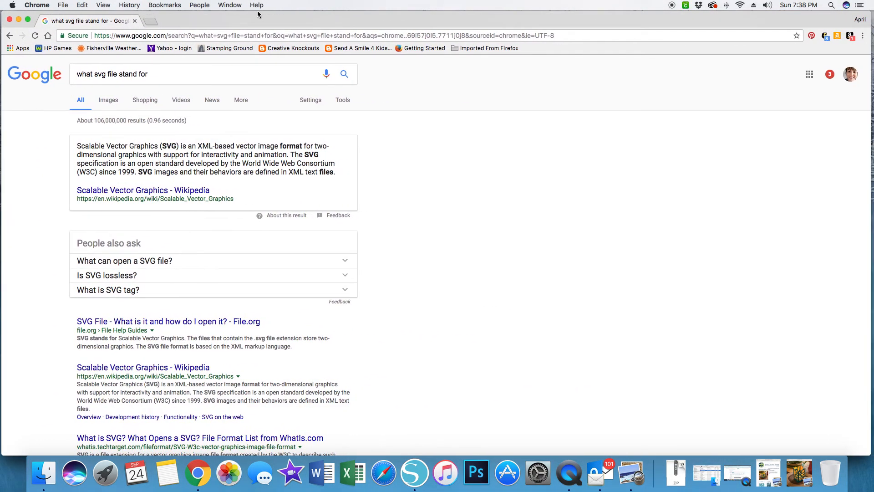
pyautogui.click(264, 71)
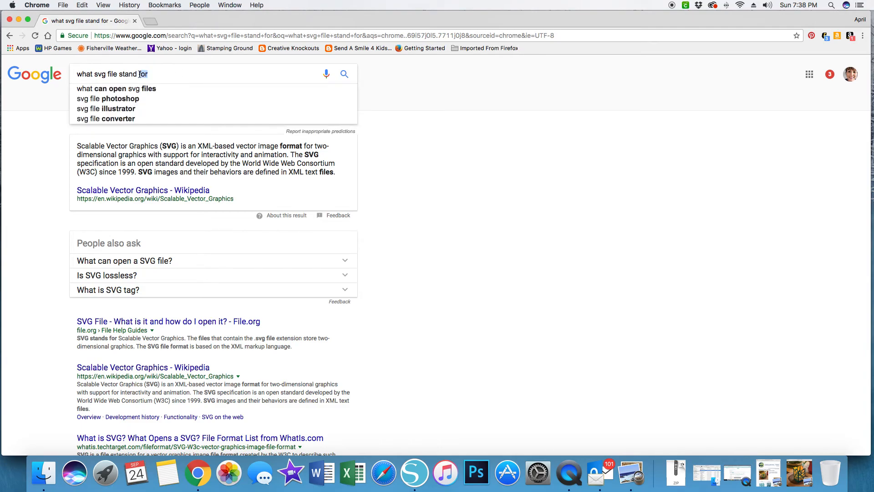
pyautogui.moveTo(120, 75); pyautogui.dragTo(77, 75)
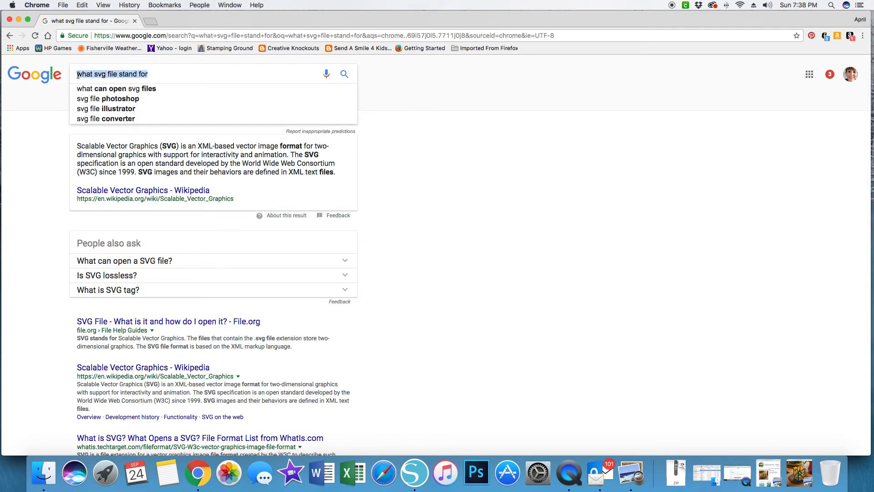
pyautogui.write('svg files f')
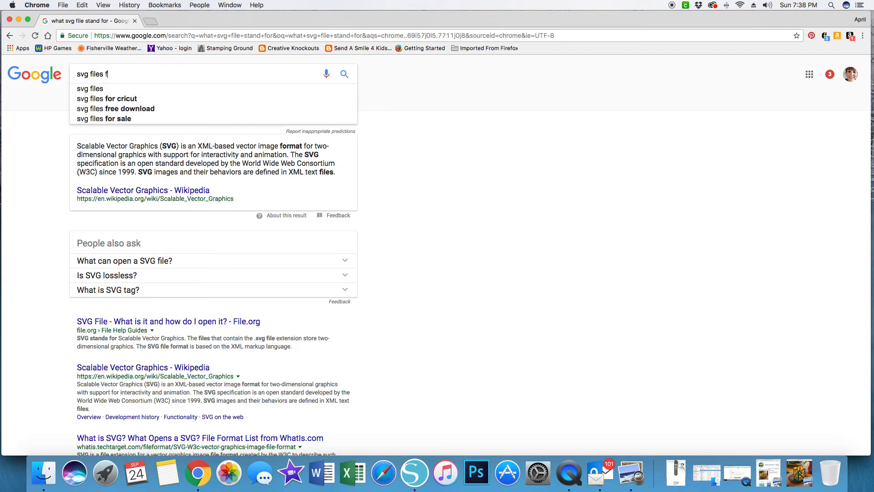
pyautogui.write('or halloween')
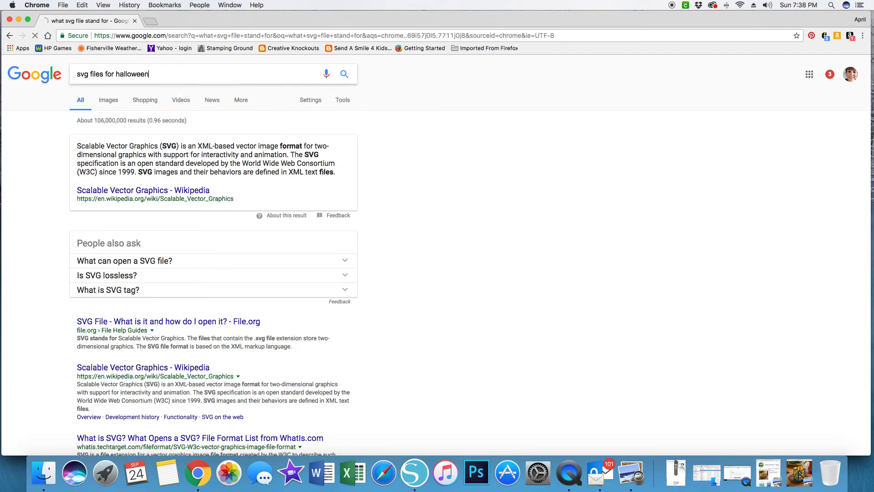
pyautogui.press('Return')
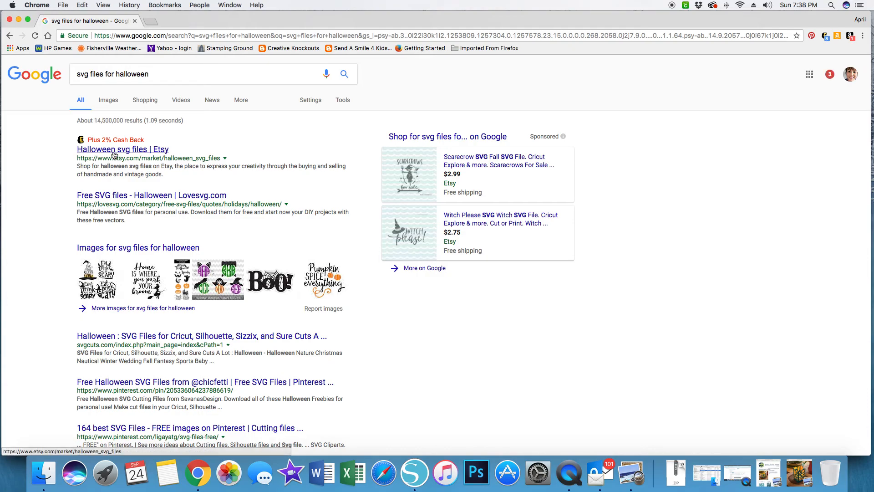
# Open the Lovesvg.com Halloween result and look through its free SVG designs
pyautogui.scroll(-3, 122, 193)
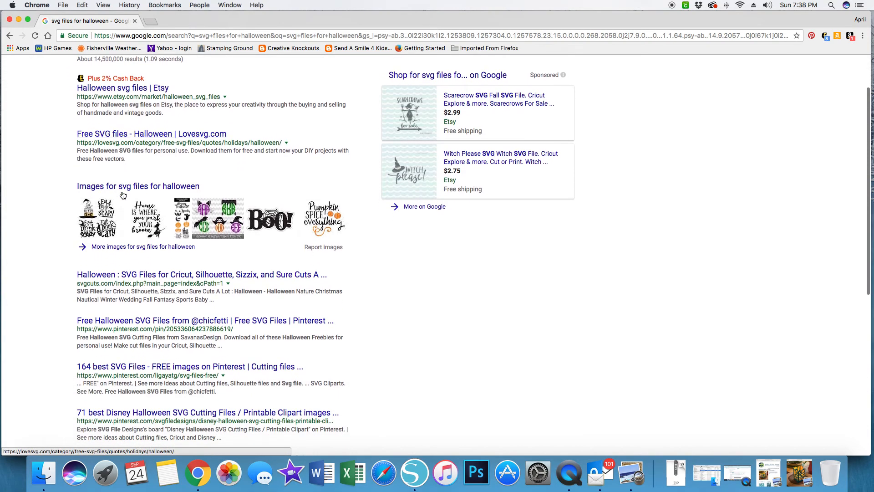
pyautogui.click(119, 138)
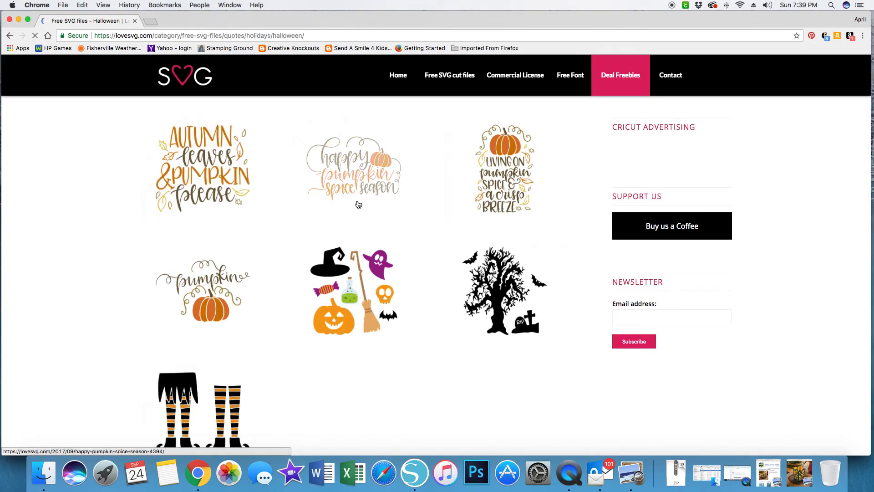
pyautogui.scroll(-5, 365, 192)
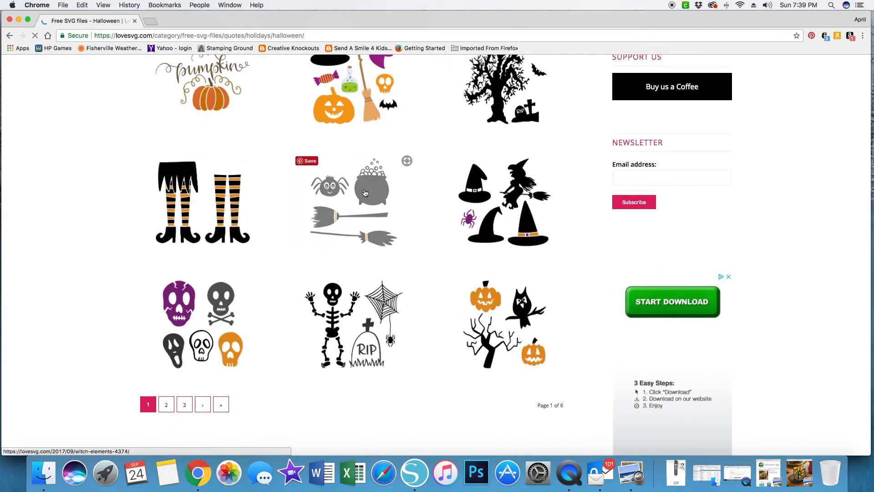
pyautogui.scroll(2, 519, 109)
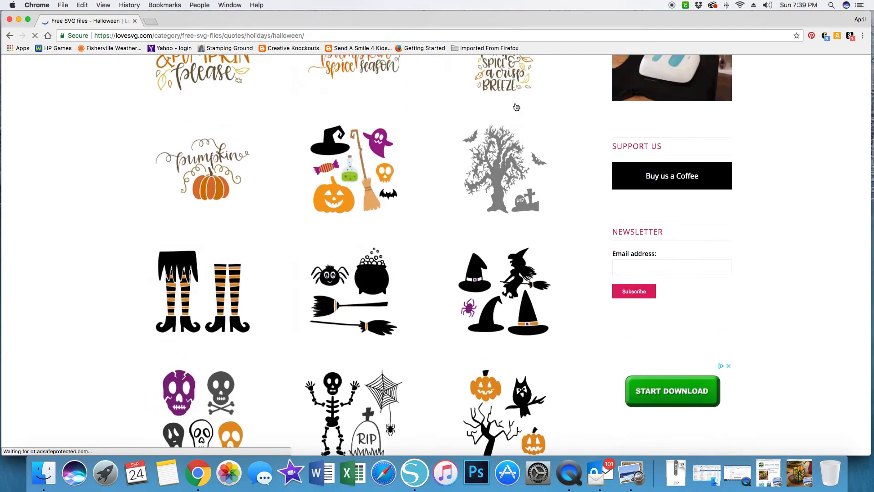
pyautogui.scroll(-1, 586, 195)
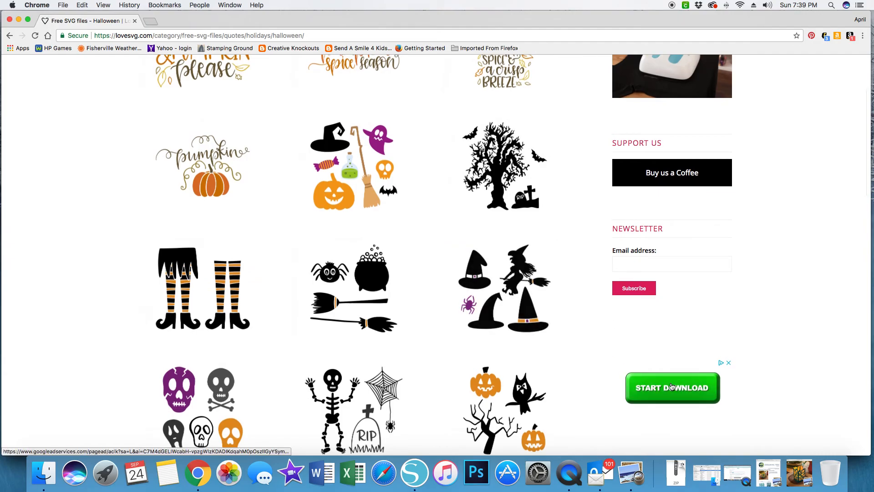
pyautogui.scroll(-10, 391, 188)
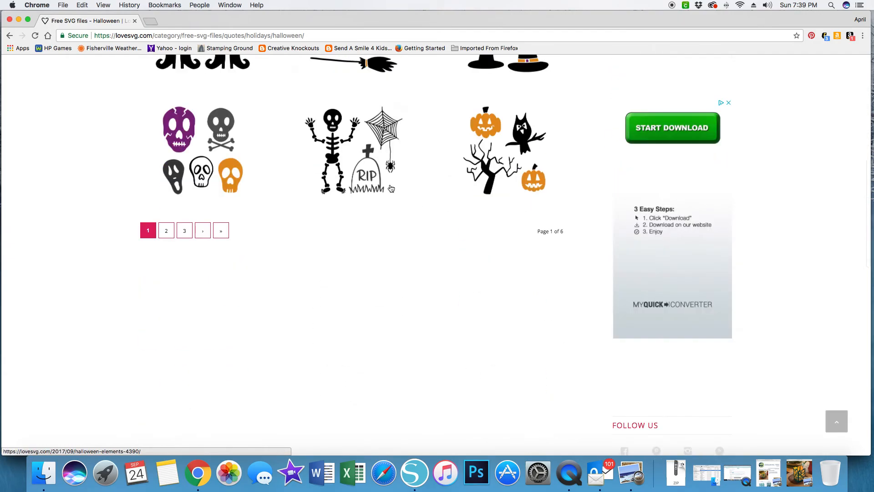
pyautogui.scroll(10, 391, 188)
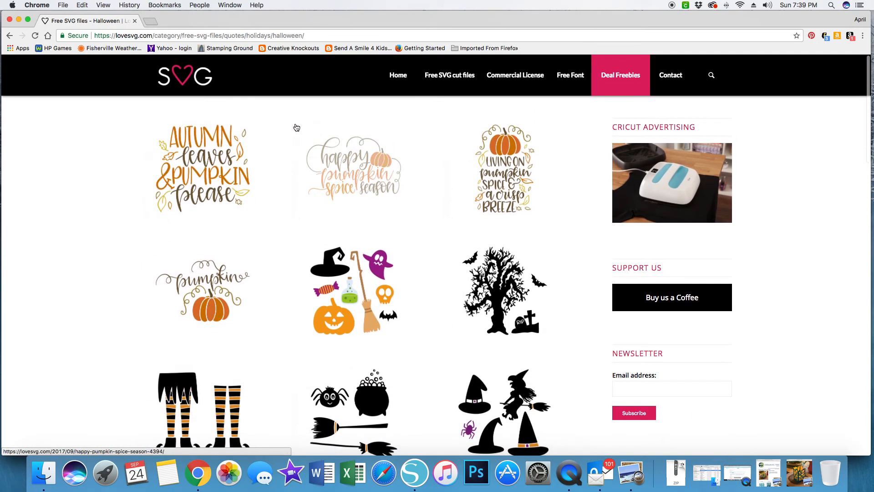
# Go back to the search results, open the Free Halloween SVG Files Pinterest result and view the stacked pumpkins pin's source image
pyautogui.click(9, 36)
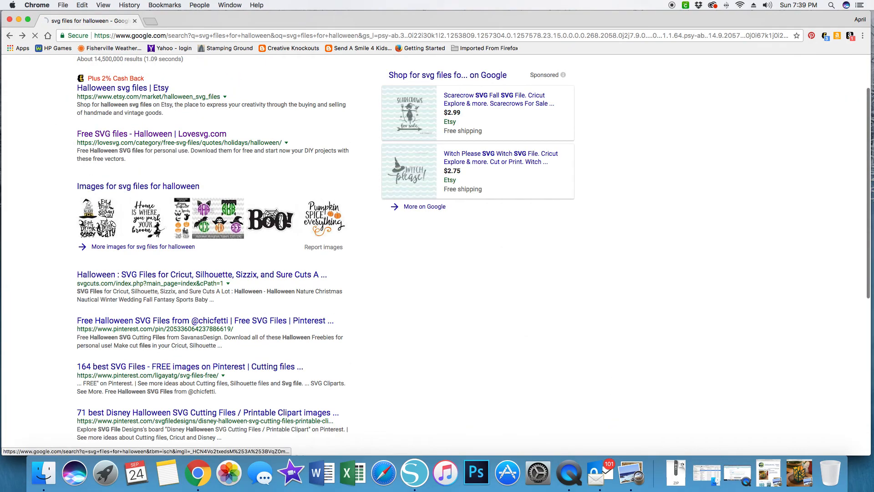
pyautogui.scroll(-5, 106, 213)
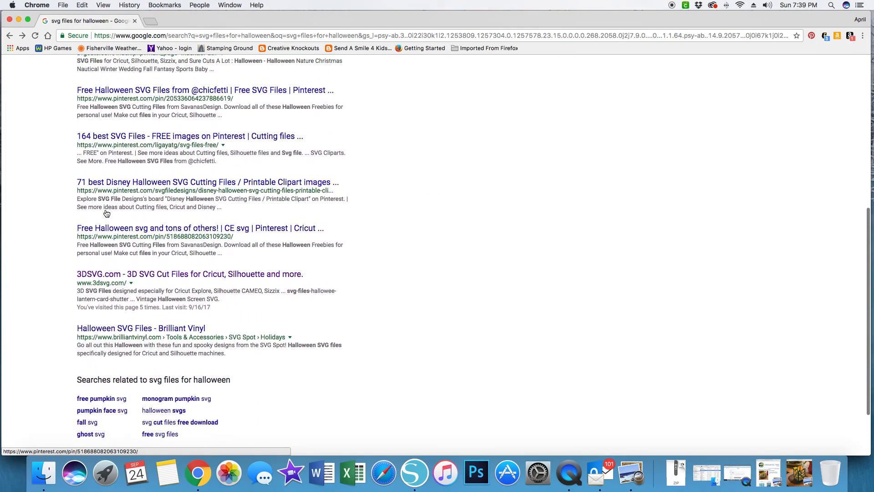
pyautogui.click(105, 94)
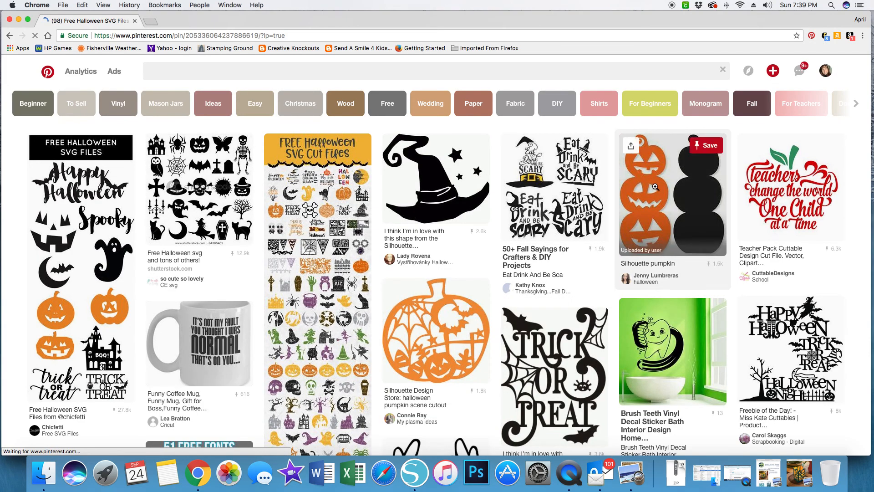
pyautogui.click(654, 186)
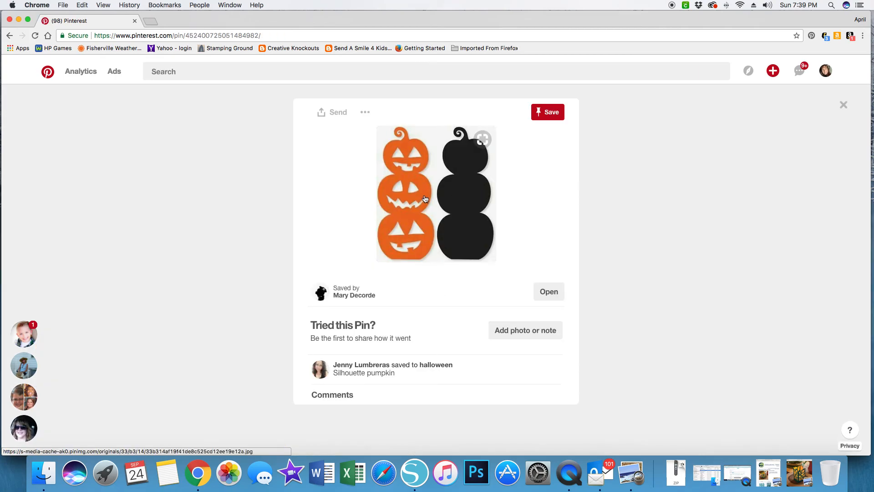
pyautogui.click(552, 294)
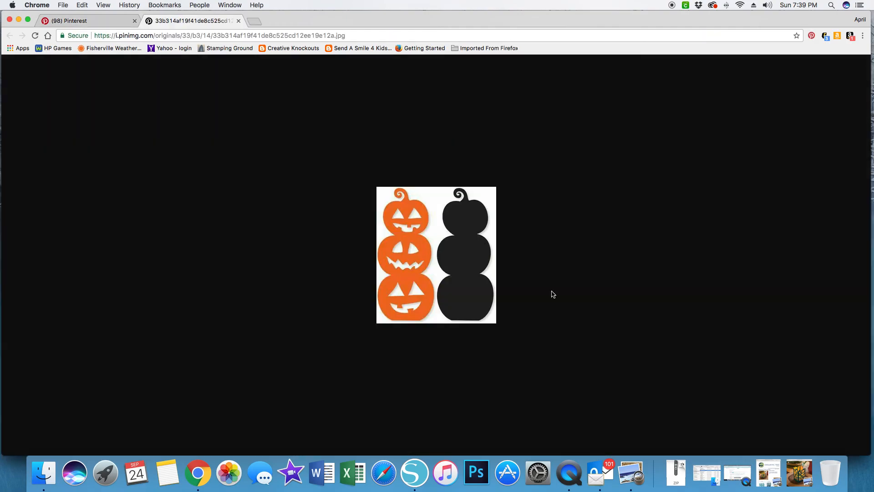
pyautogui.rightClick(462, 256)
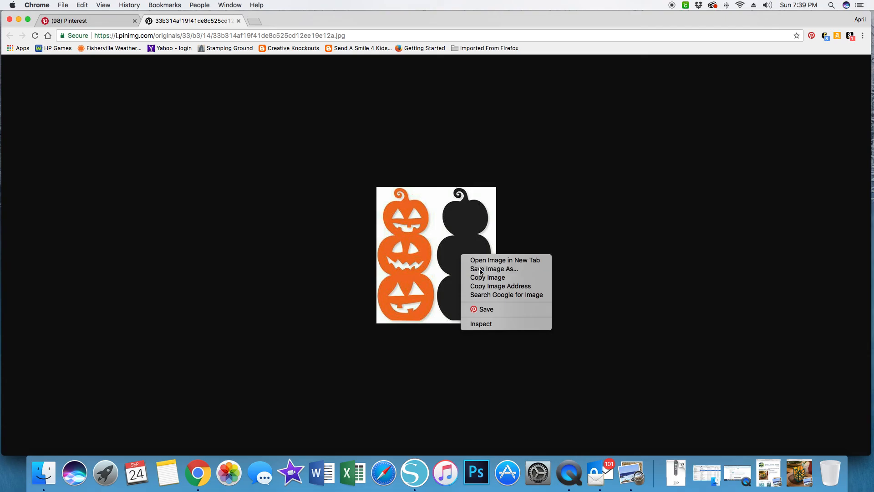
pyautogui.click(481, 268)
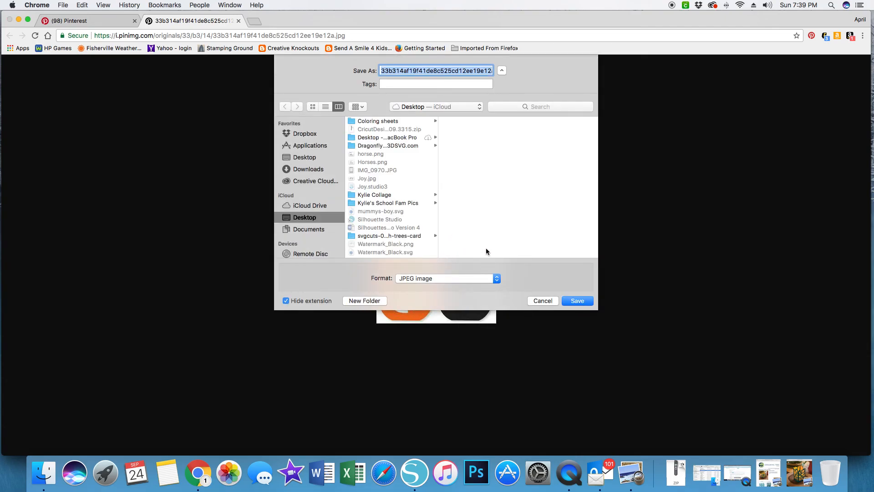
pyautogui.click(543, 300)
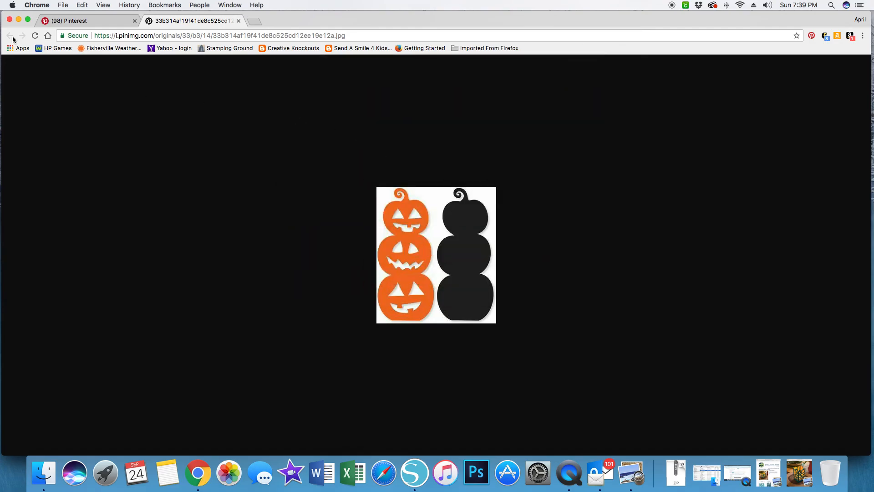
# Close the stacked pumpkins source image and look through the related Halloween pins beneath the pin
pyautogui.click(238, 21)
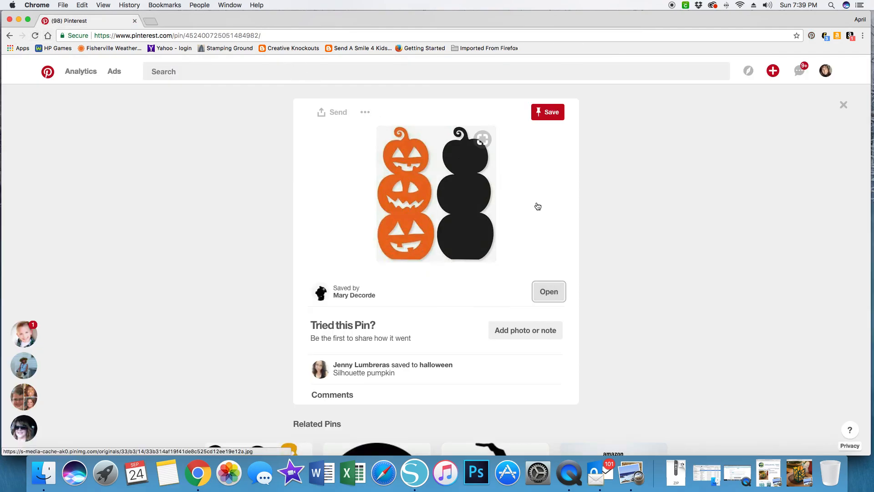
pyautogui.scroll(-5, 532, 210)
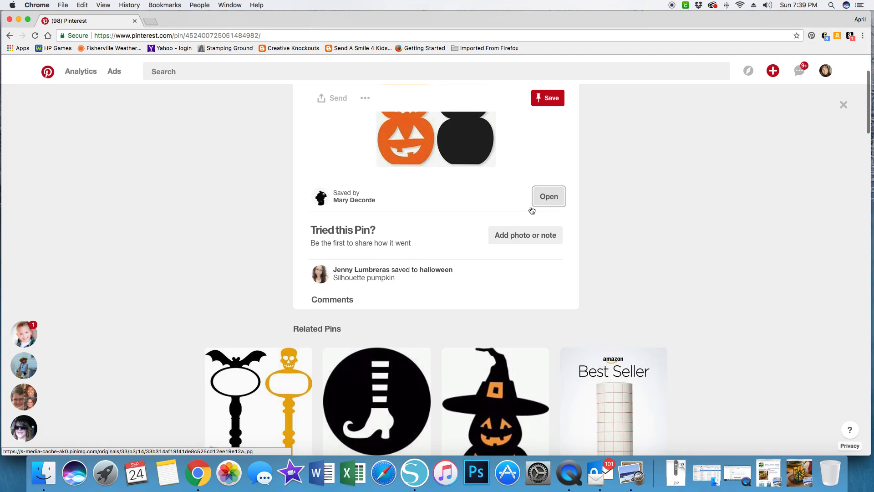
pyautogui.scroll(-4, 532, 210)
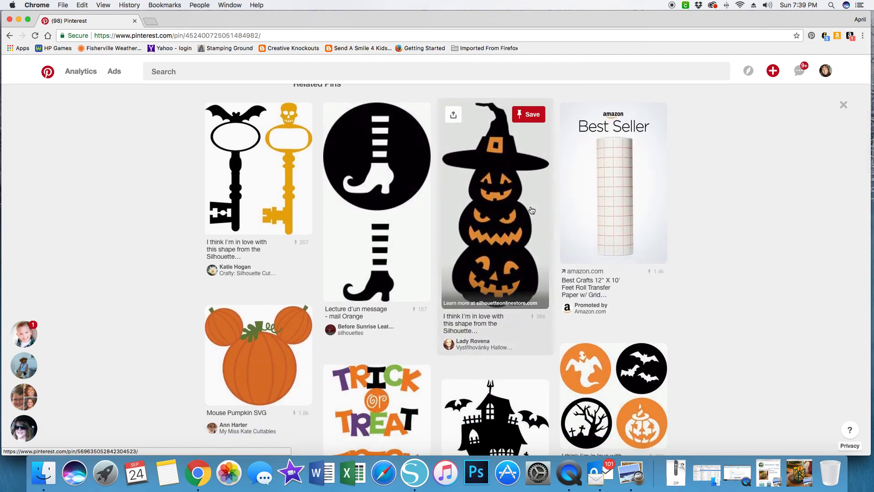
pyautogui.scroll(-5, 532, 210)
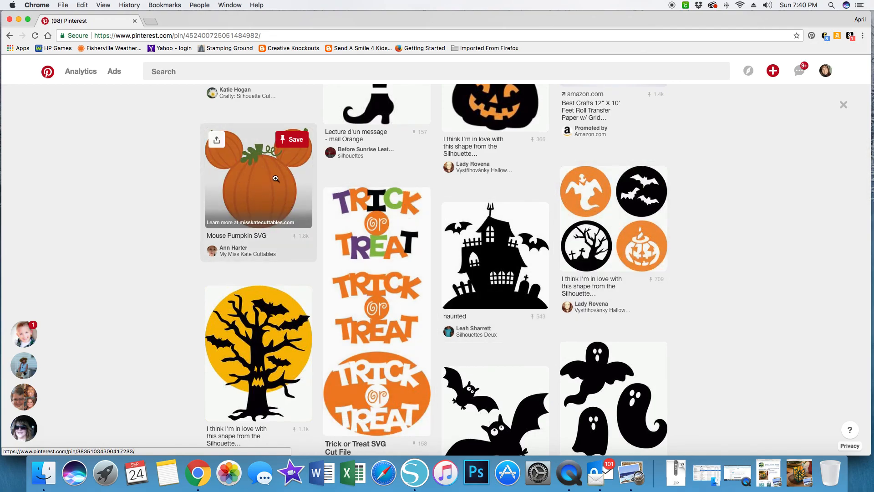
pyautogui.scroll(-5, 276, 178)
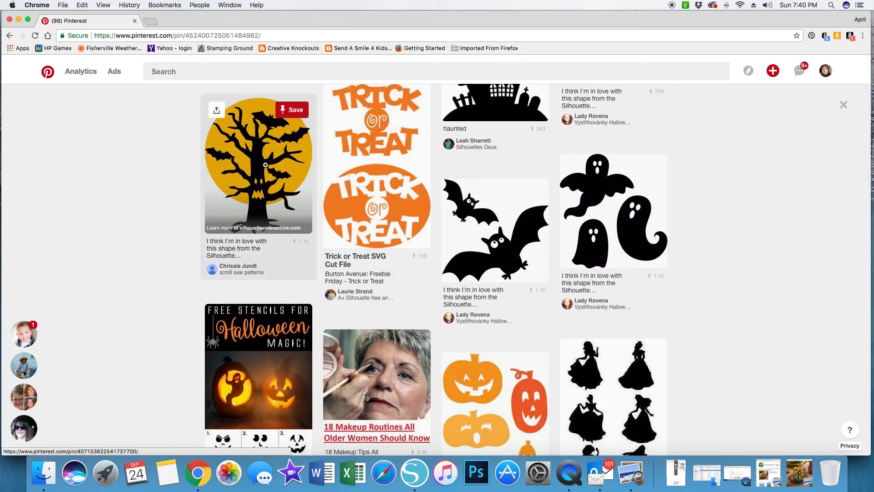
# Search Pinterest for "svg files" and look through the resulting cut file pins
pyautogui.click(179, 73)
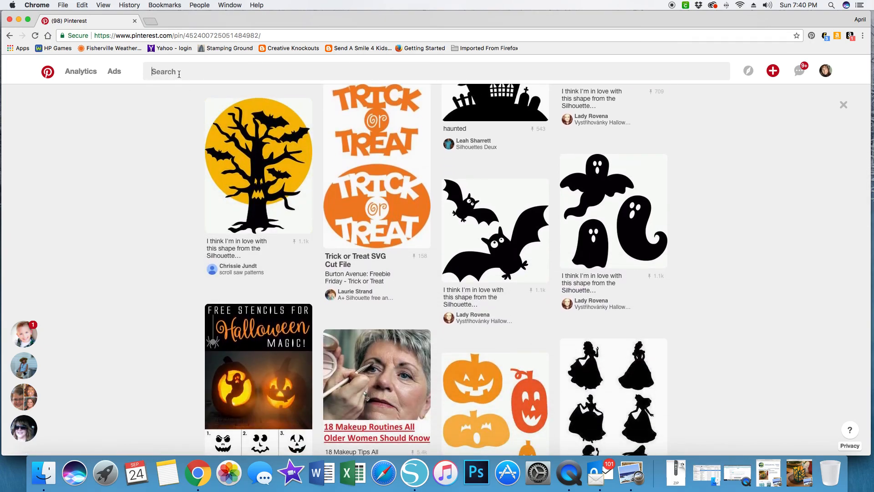
pyautogui.write('svg files')
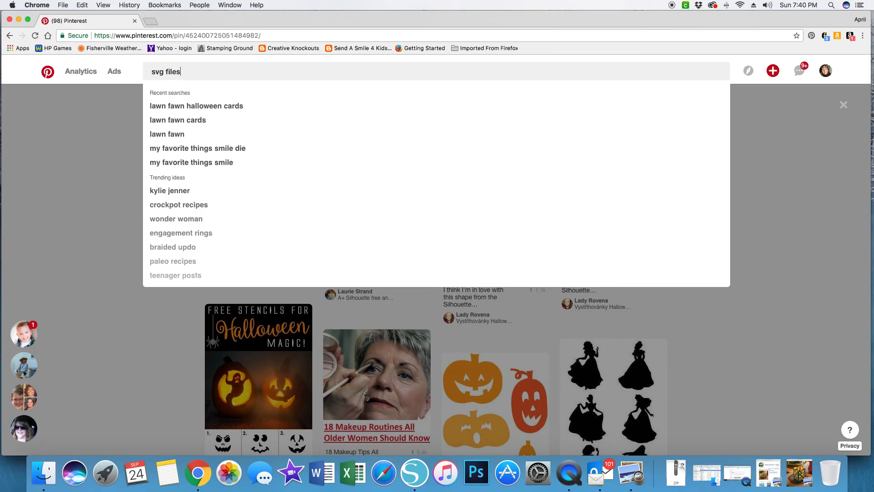
pyautogui.press('Return')
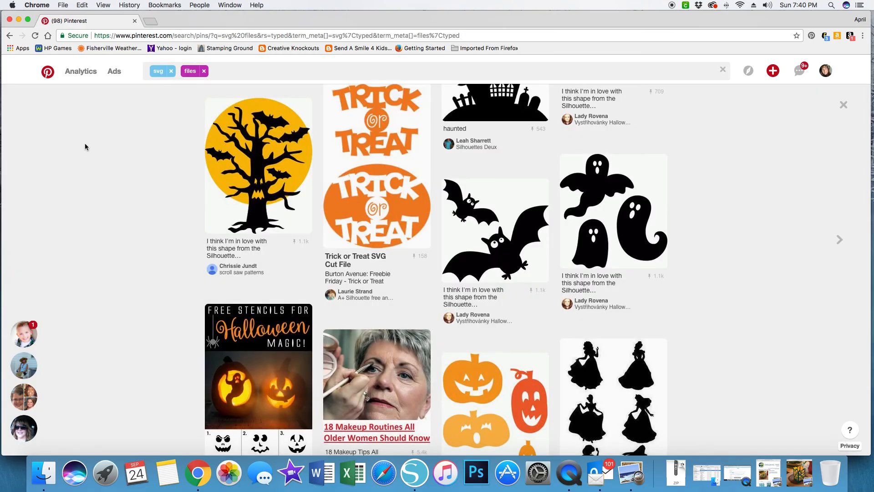
pyautogui.scroll(-10, 259, 174)
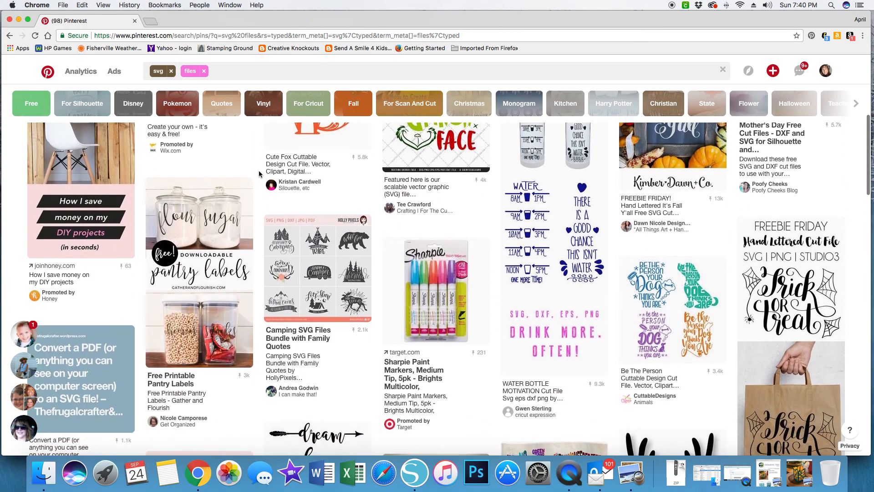
pyautogui.scroll(-9, 259, 174)
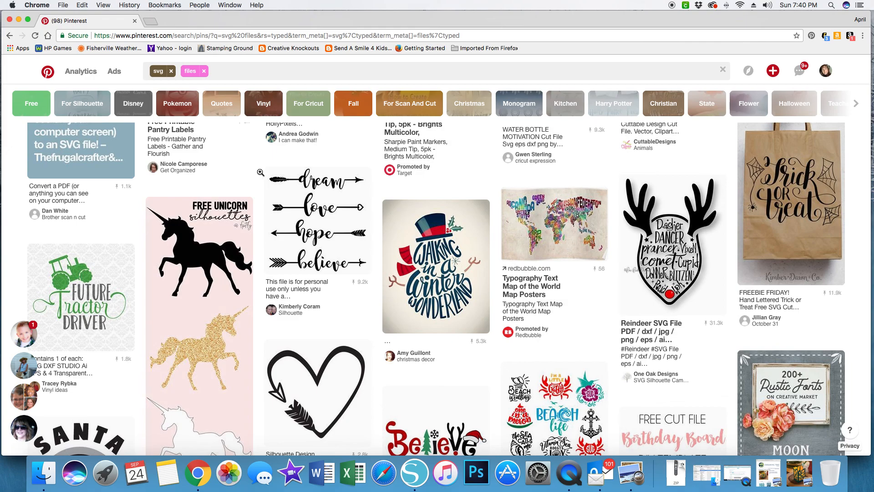
pyautogui.moveTo(280, 185)
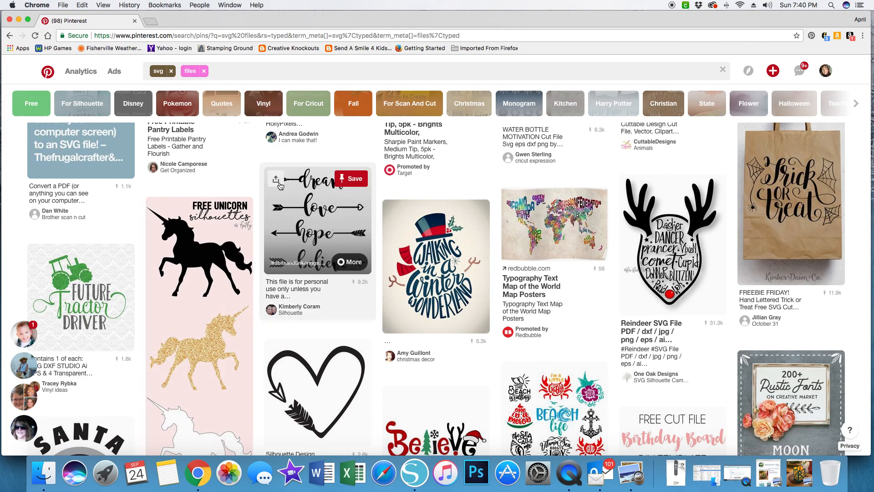
pyautogui.scroll(-6, 280, 186)
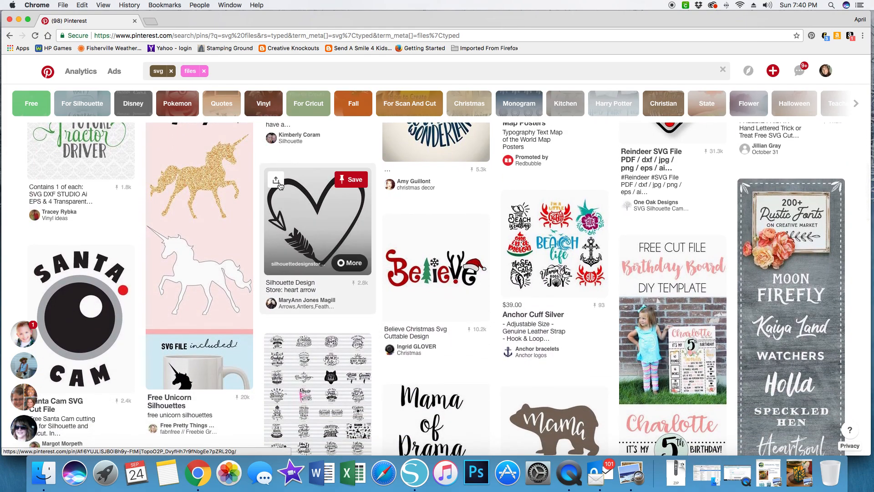